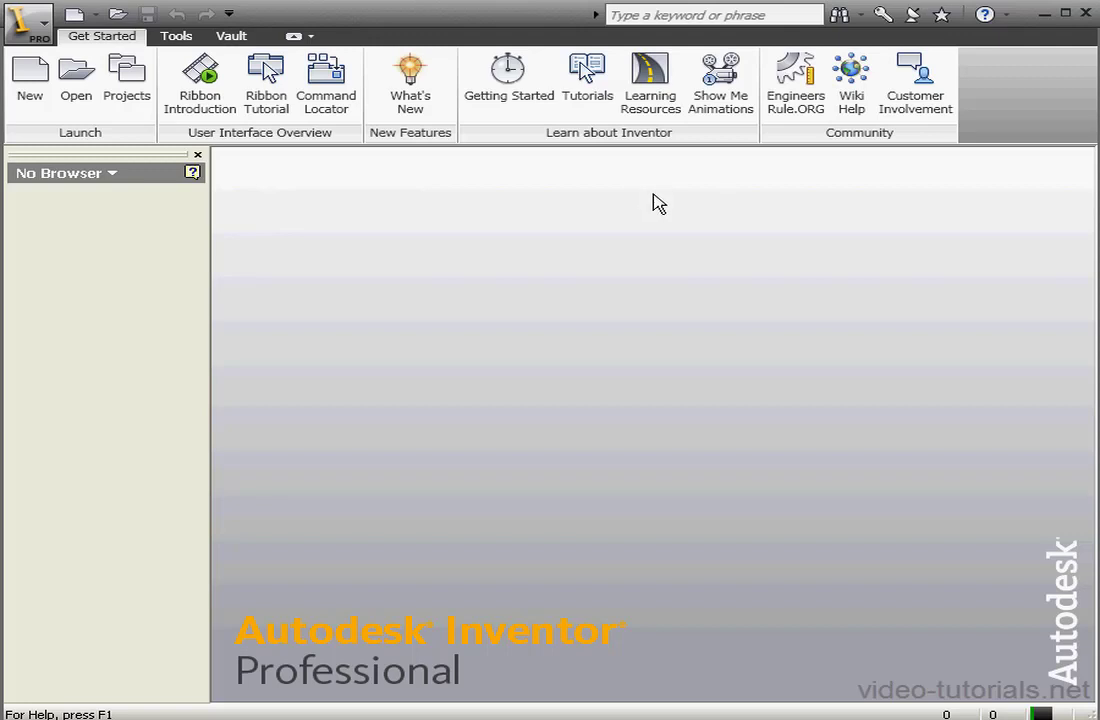
Create a new part and sketch a rectangle about 3 in wide by 2 in high, starting from the origin, in an isometric view
click(96, 15)
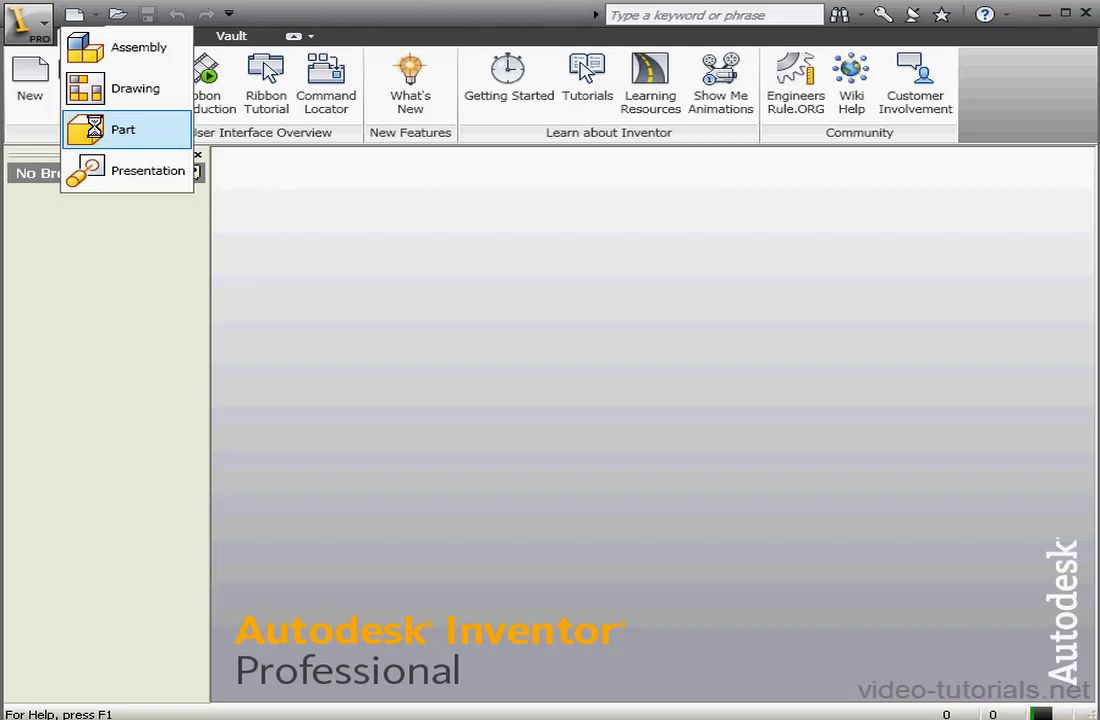
click(97, 134)
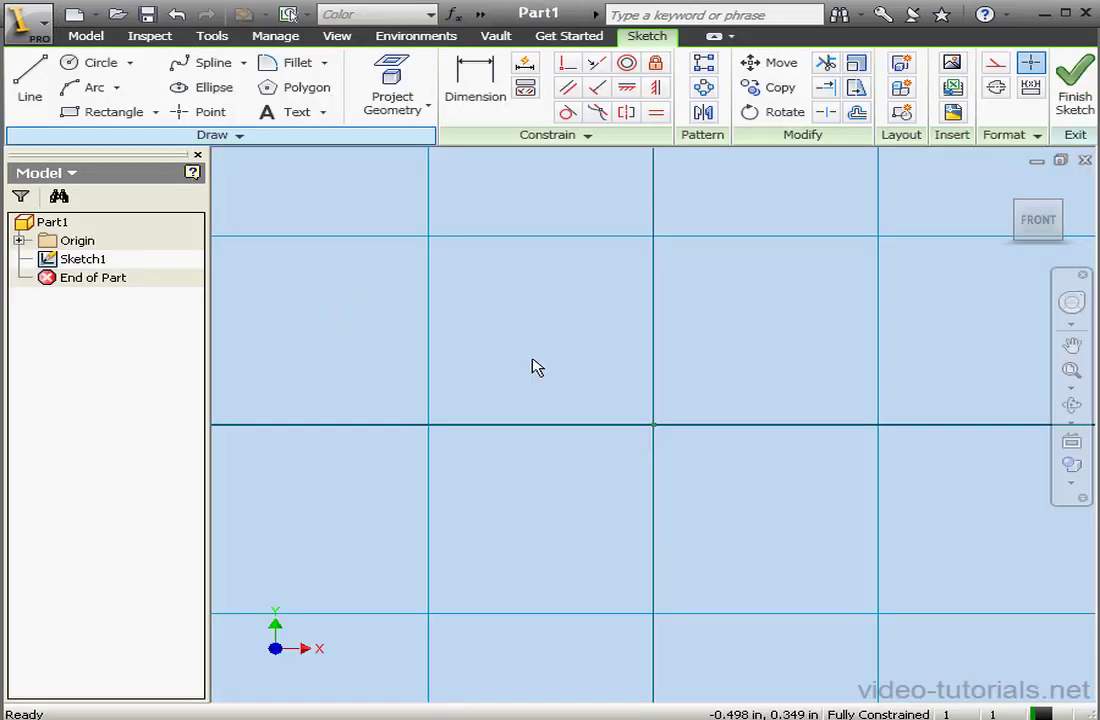
click(1008, 185)
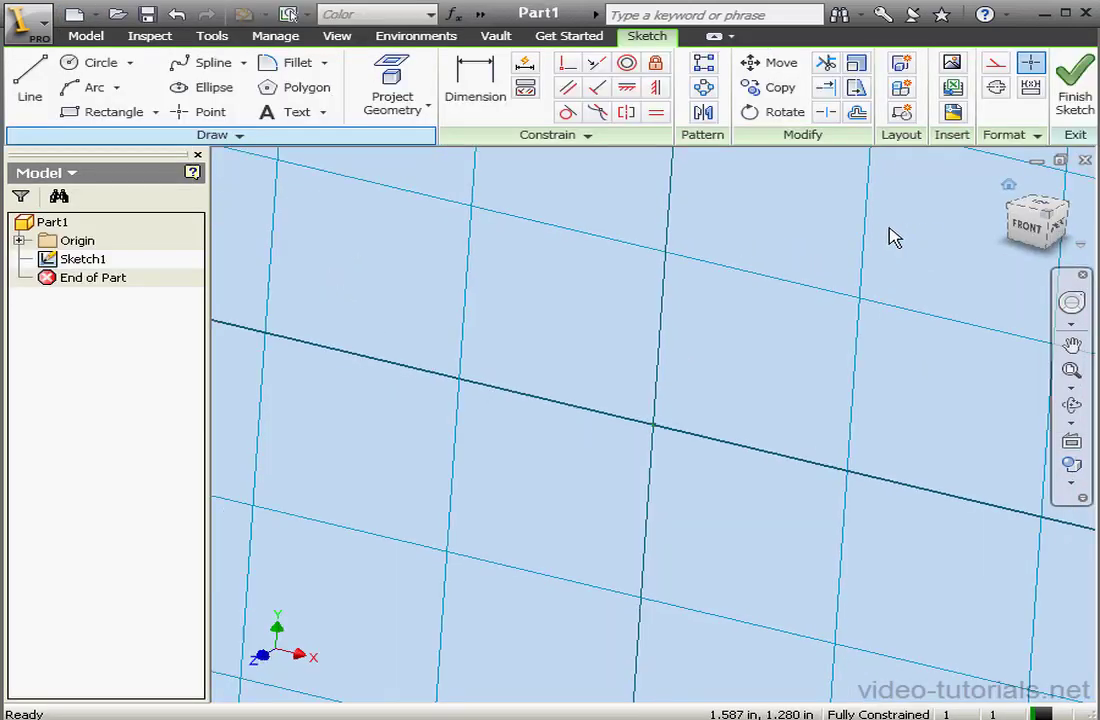
click(1068, 346)
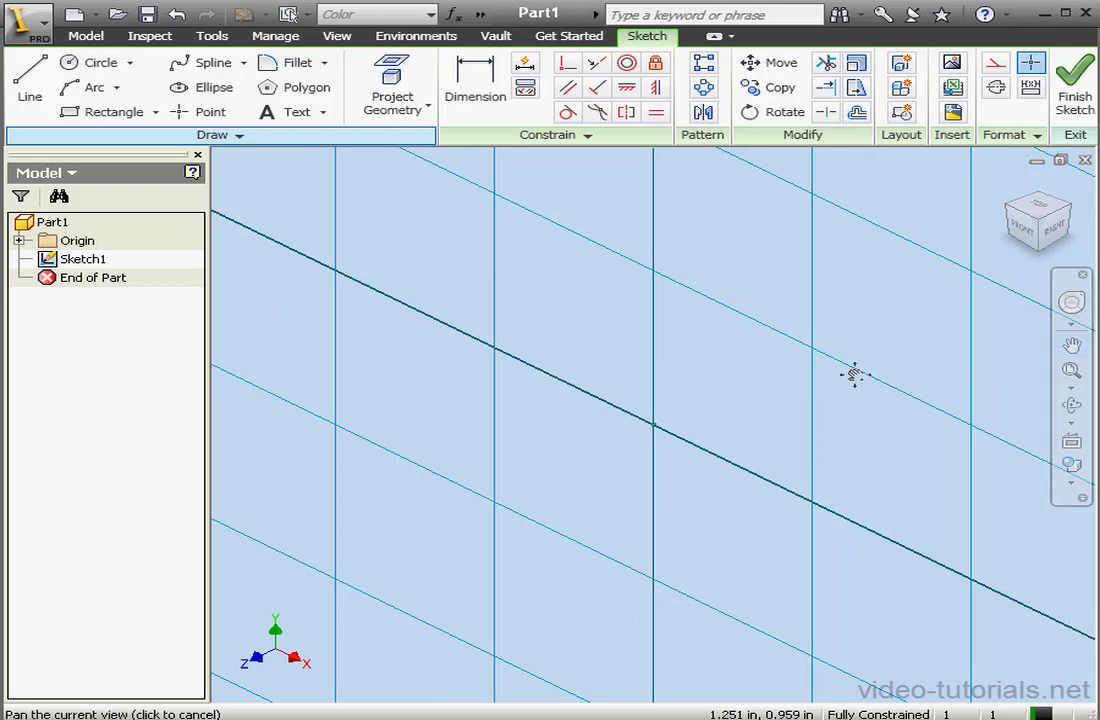
mouse_move(852, 373)
mouse_down()
mouse_move(633, 486)
mouse_move(511, 491)
mouse_move(454, 430)
mouse_up()
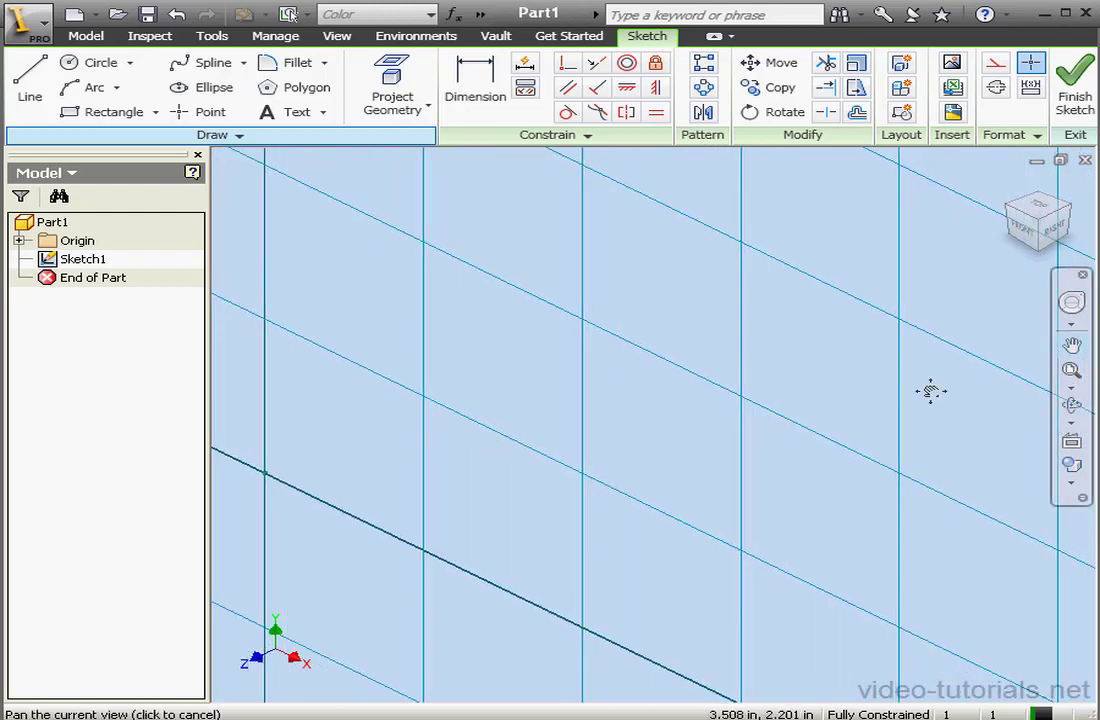
click(1071, 346)
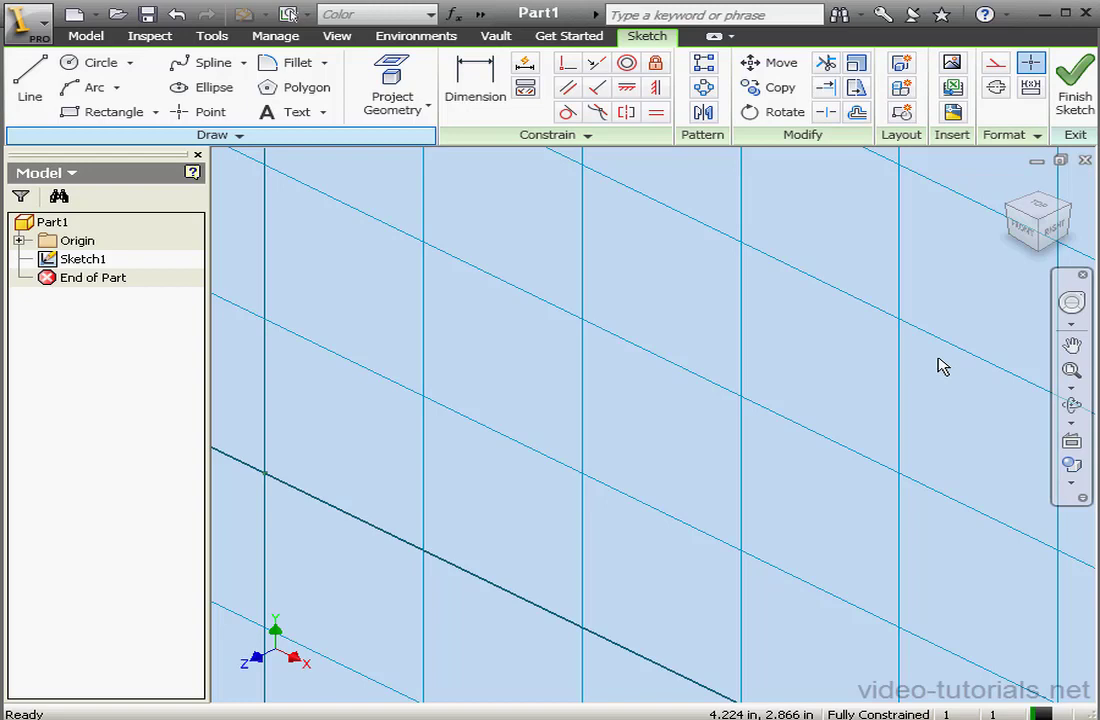
click(96, 116)
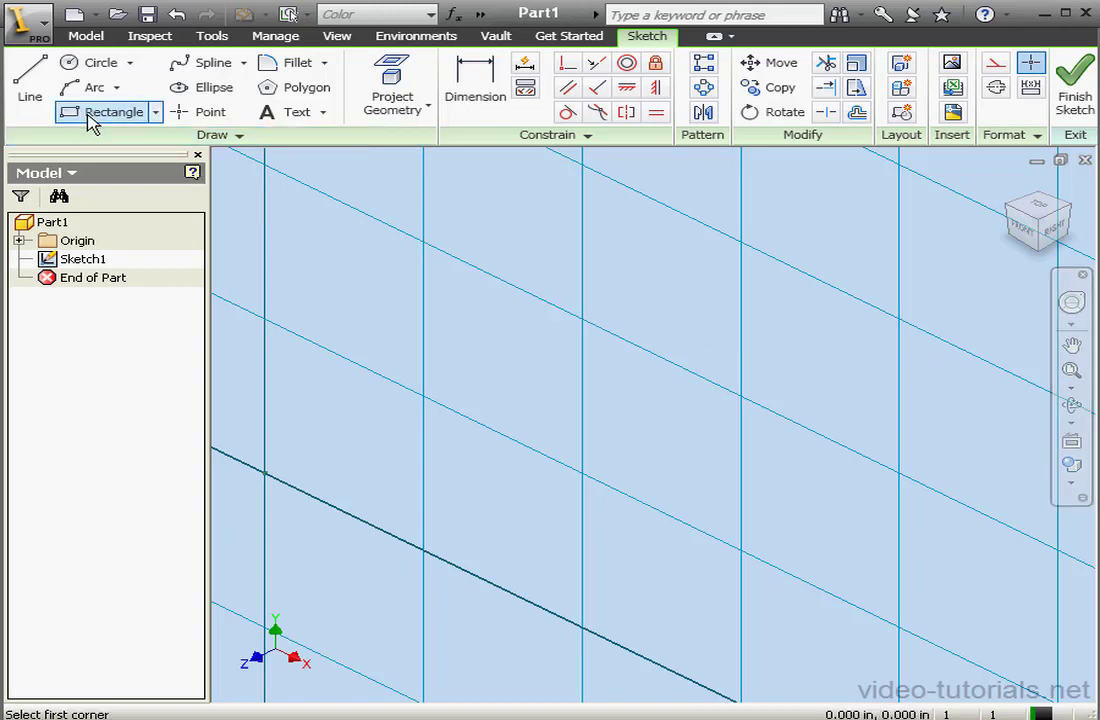
click(265, 474)
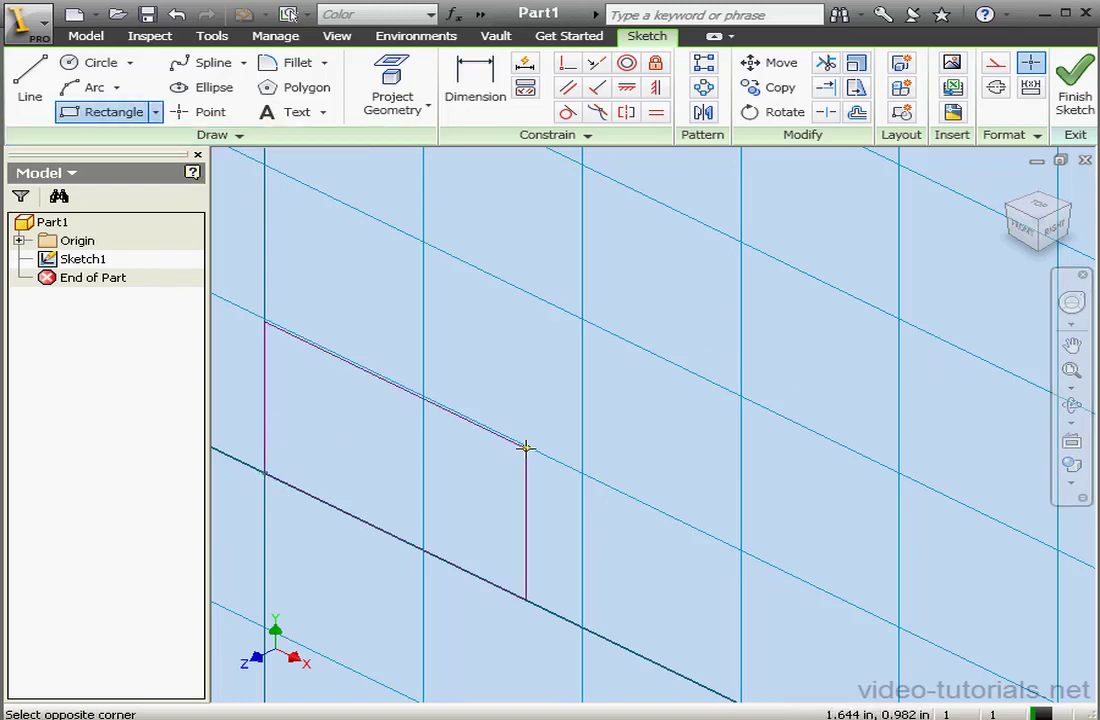
click(740, 397)
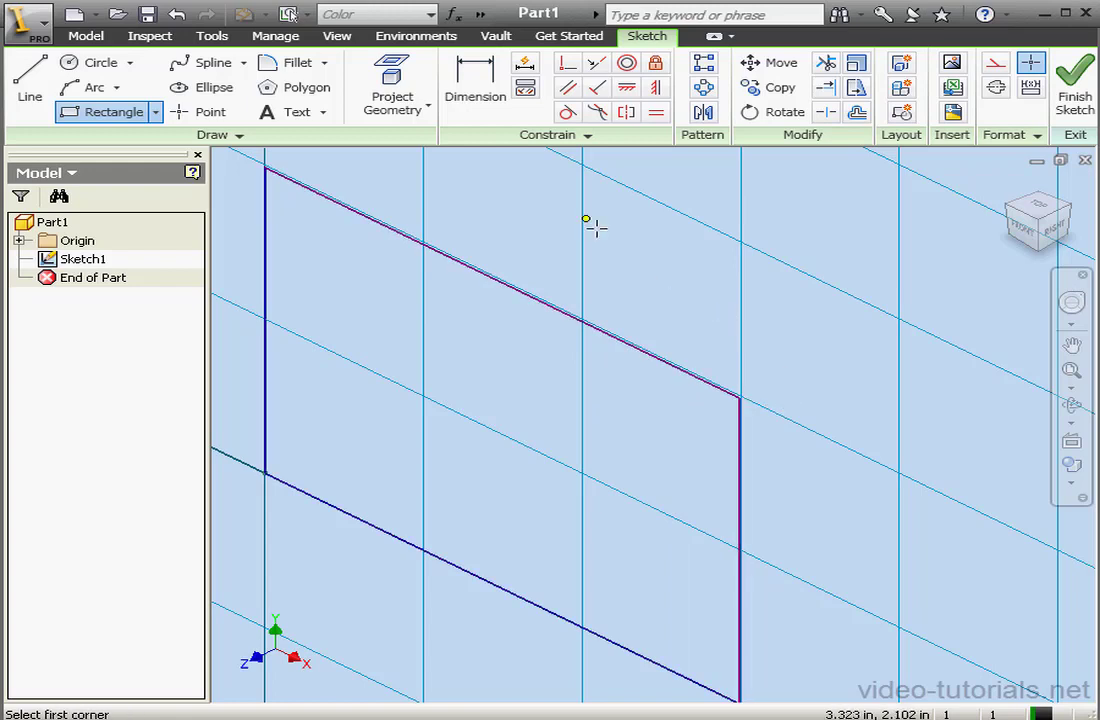
Dimension the rectangle 2 in high and 3 in wide, and finish the sketch
click(488, 78)
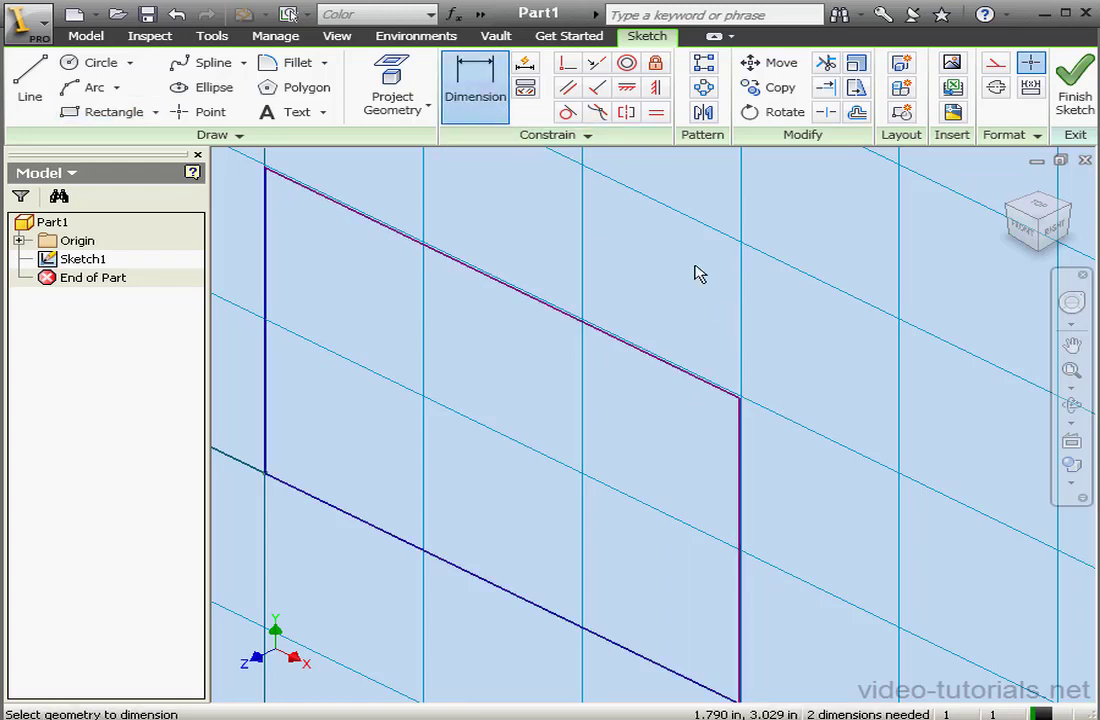
click(745, 448)
click(776, 452)
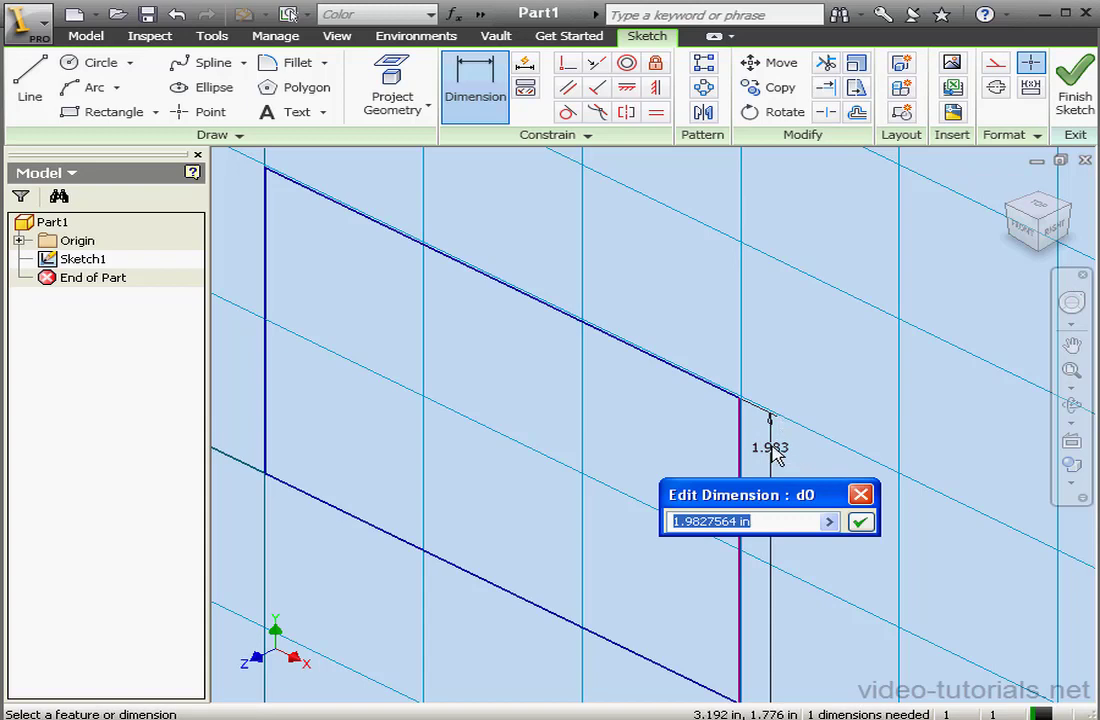
text(2)
click(858, 521)
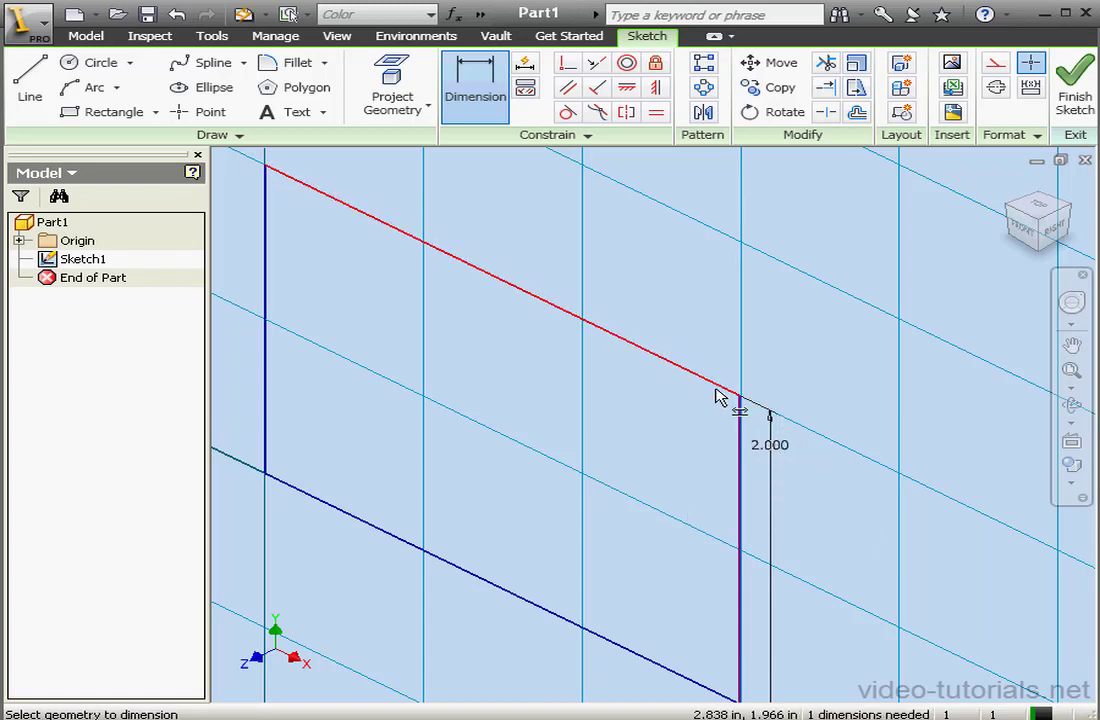
click(719, 388)
click(729, 350)
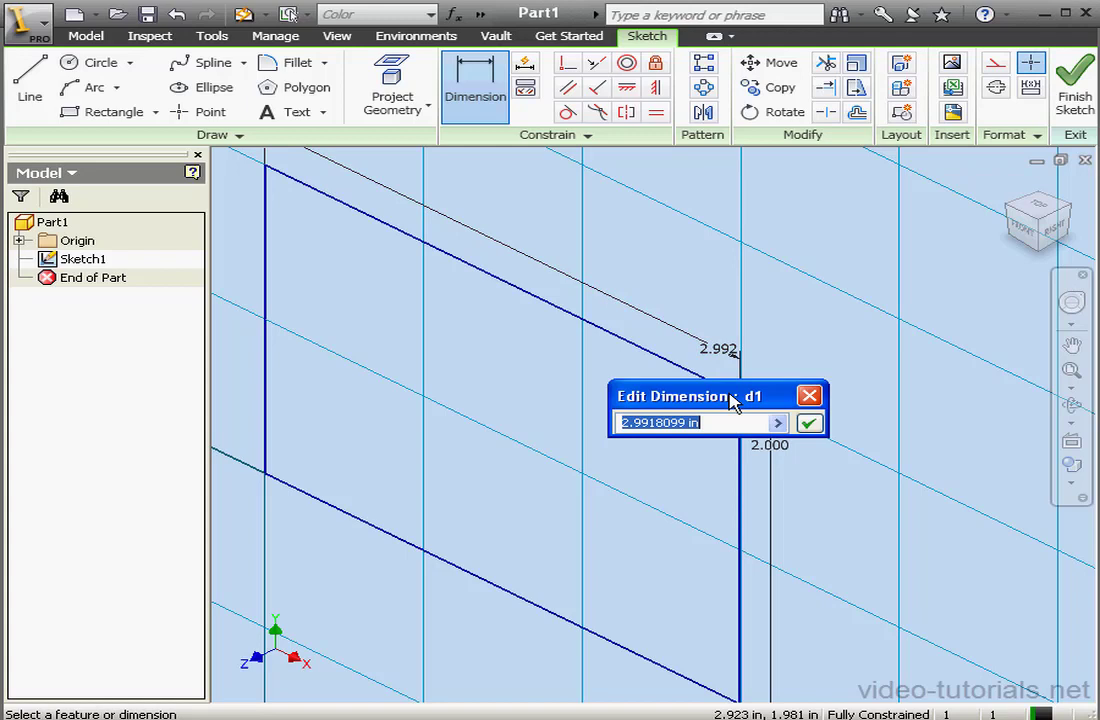
text(3)
click(809, 423)
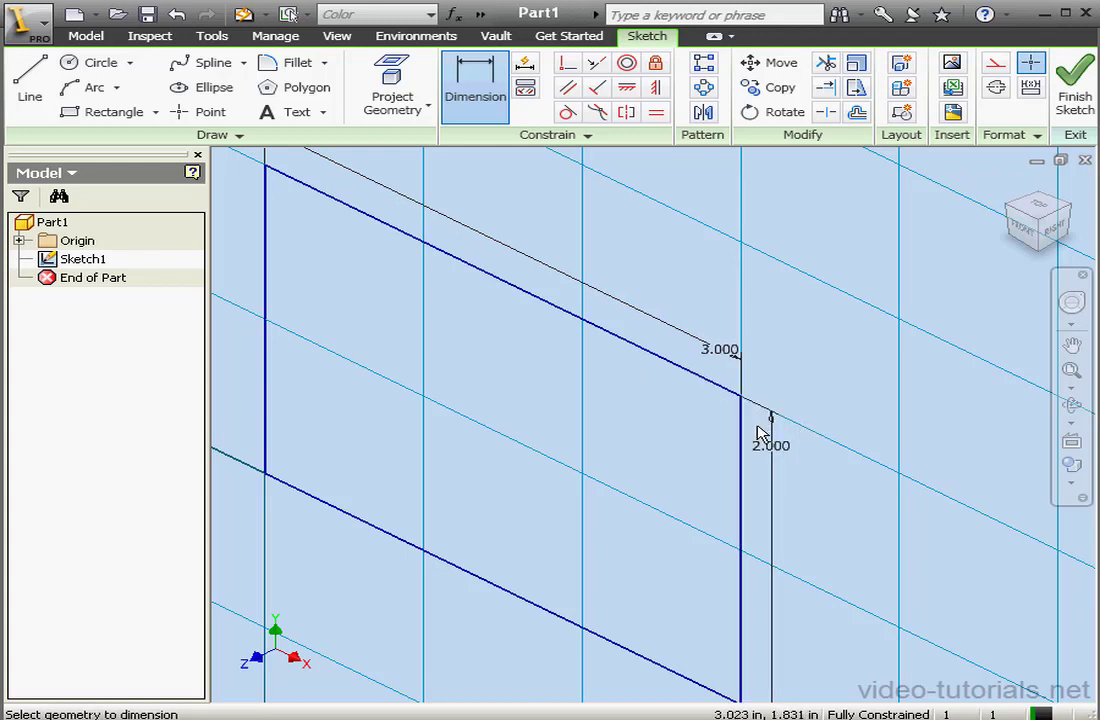
click(1075, 95)
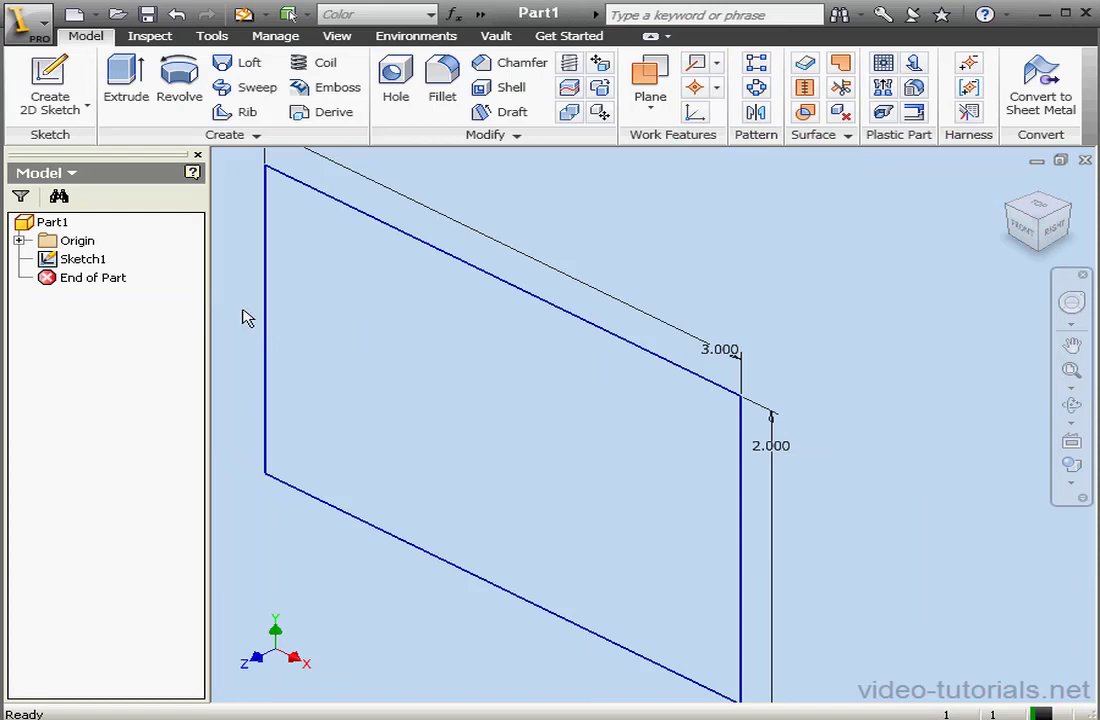
Start a second sketch on the XY Plane and draw a rectangle about 1 in square inward from the large rectangle's upper-right corner
click(19, 241)
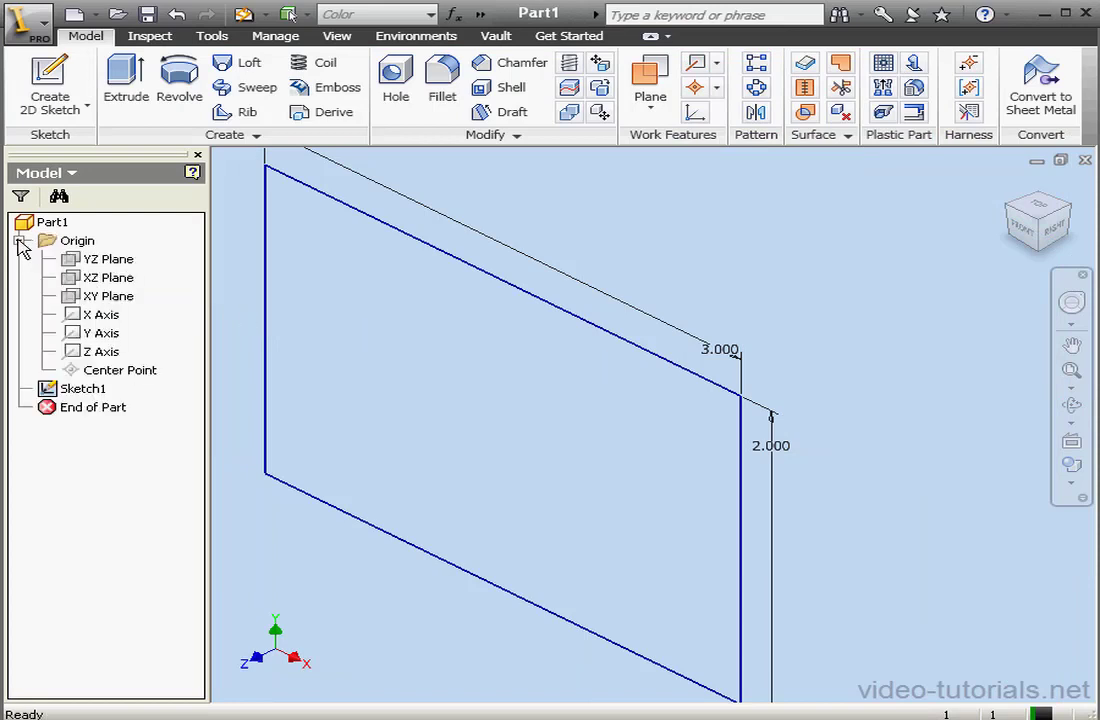
click(108, 297)
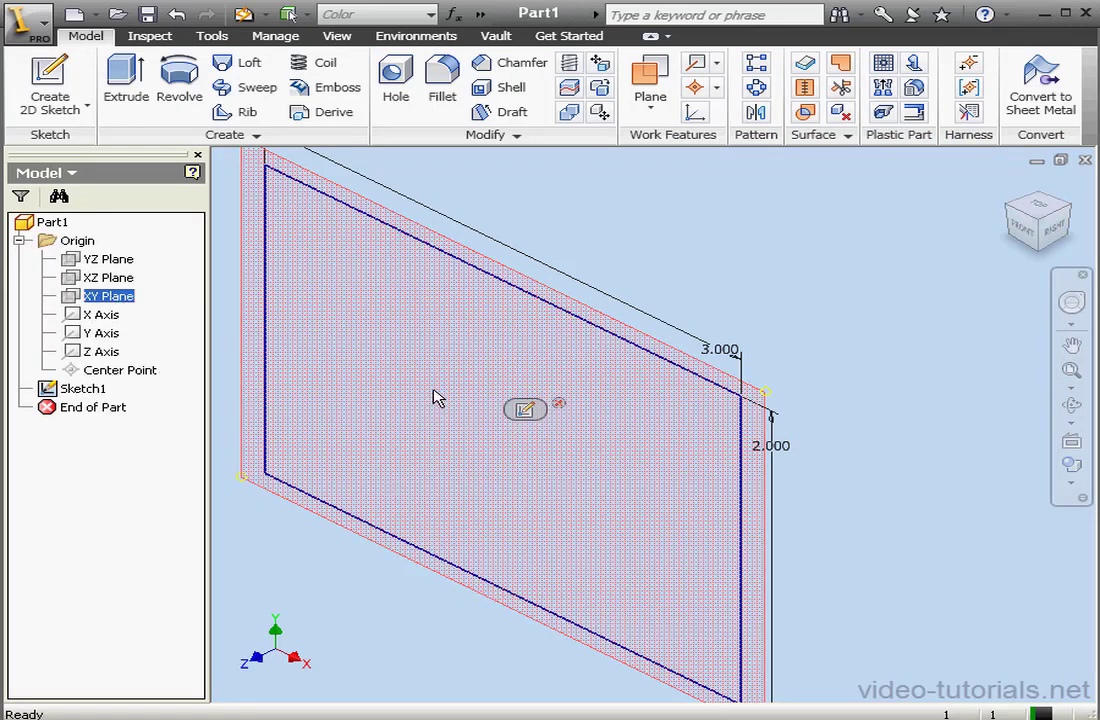
click(524, 409)
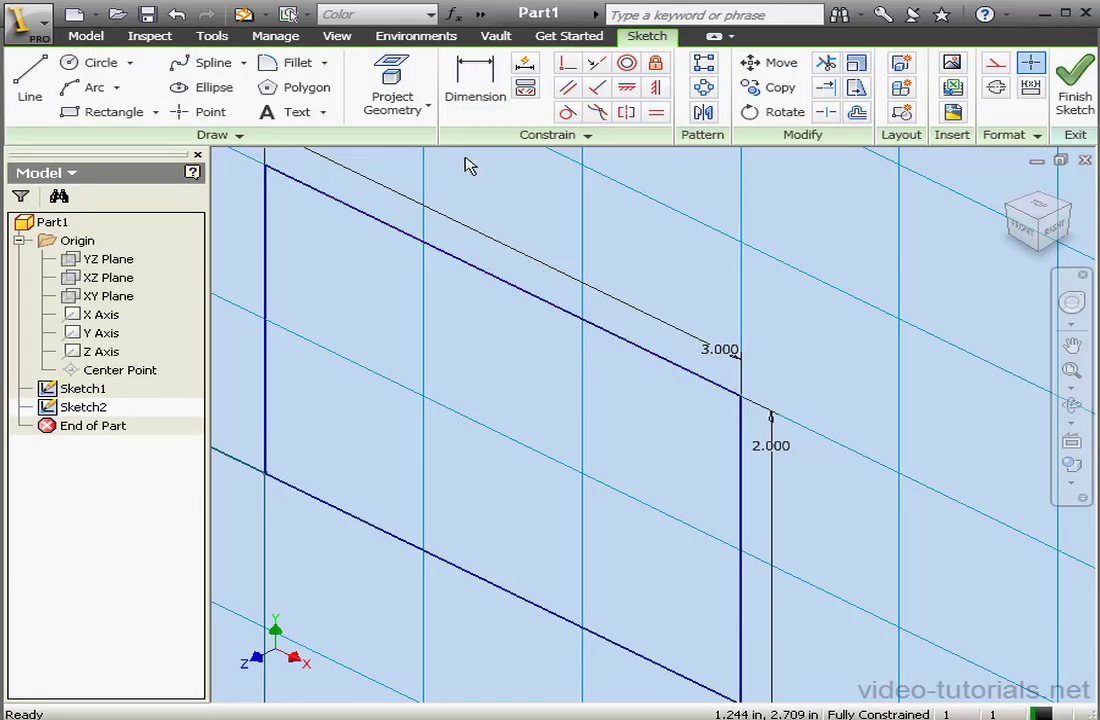
click(392, 104)
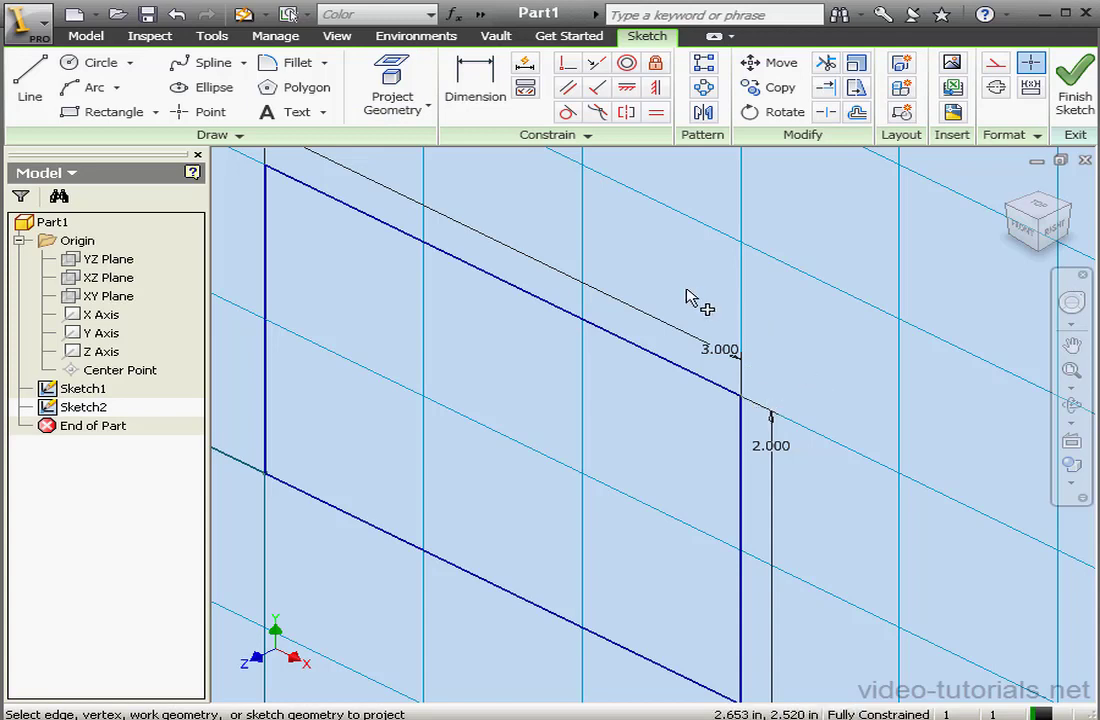
click(118, 112)
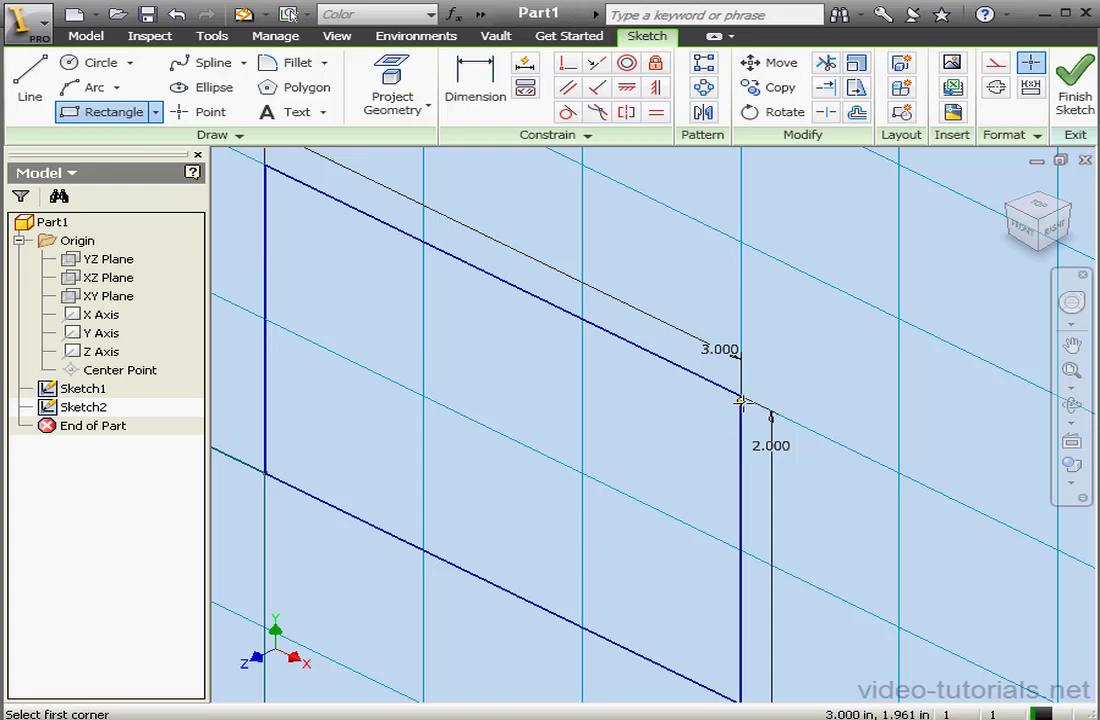
click(740, 396)
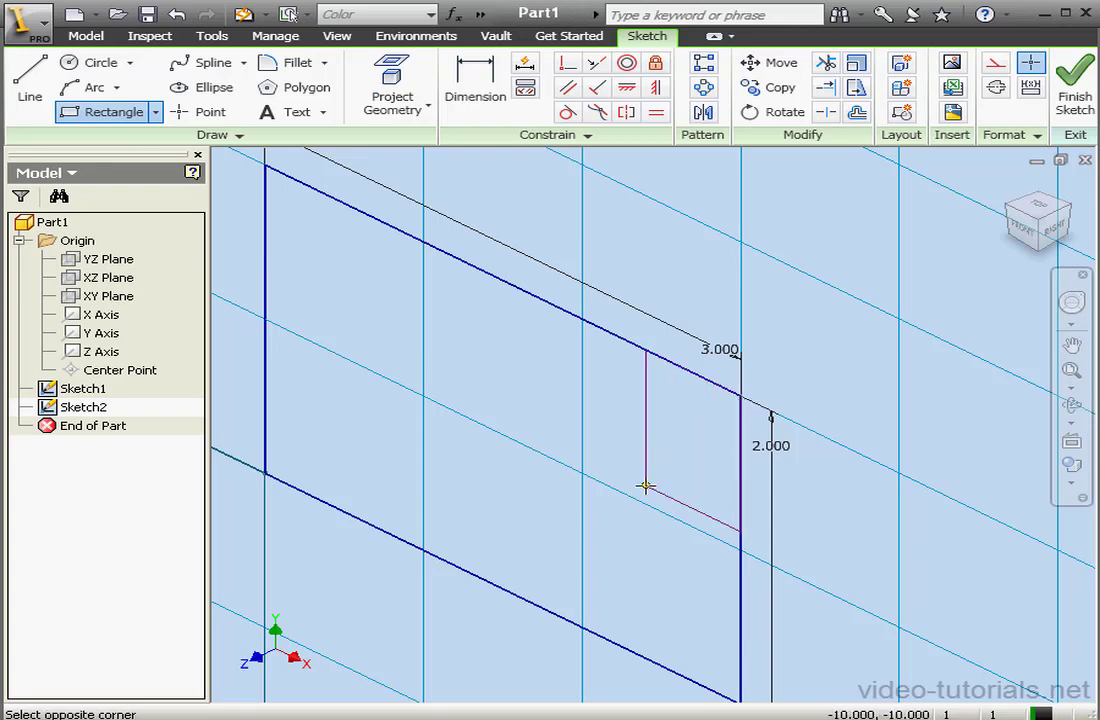
click(583, 474)
Apply an Equal constraint between the small rectangle's left and lower edges
click(656, 112)
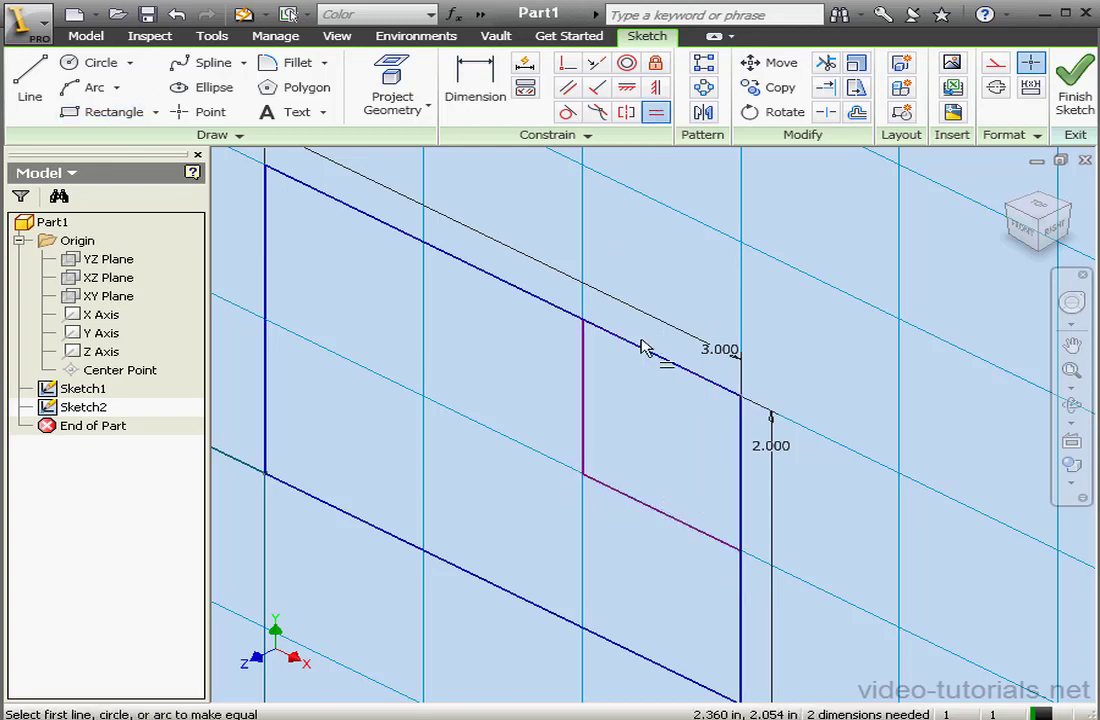
click(586, 395)
click(624, 494)
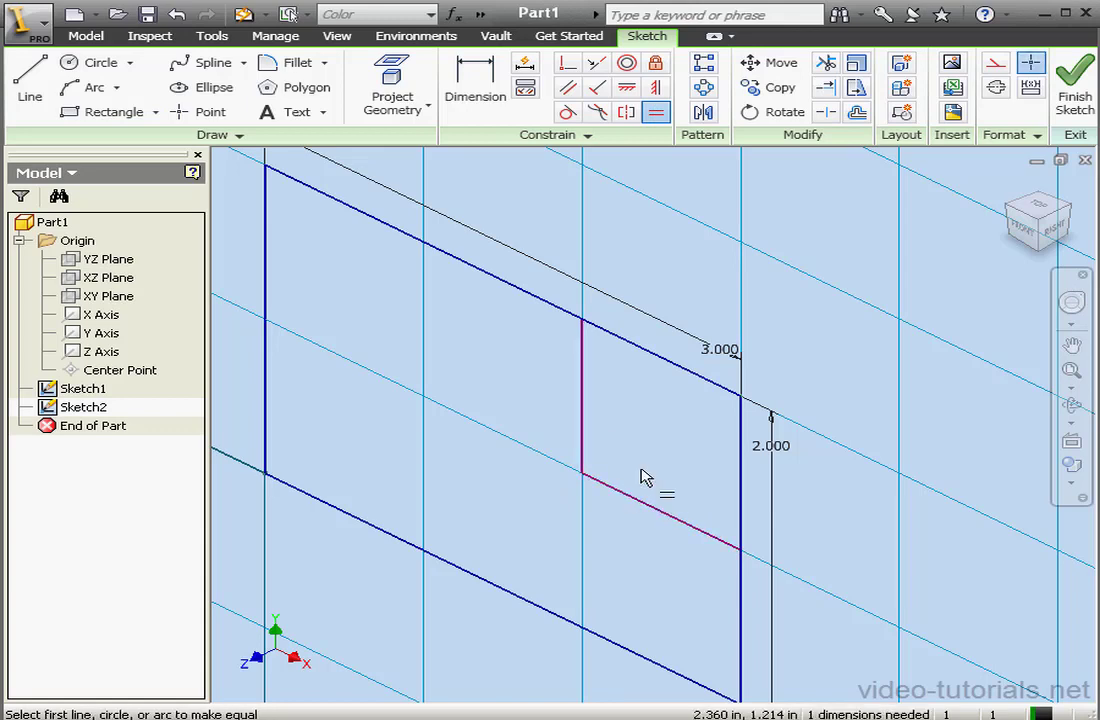
Dimension the small rectangle's lower edge to 1 in and finish the second sketch
click(484, 98)
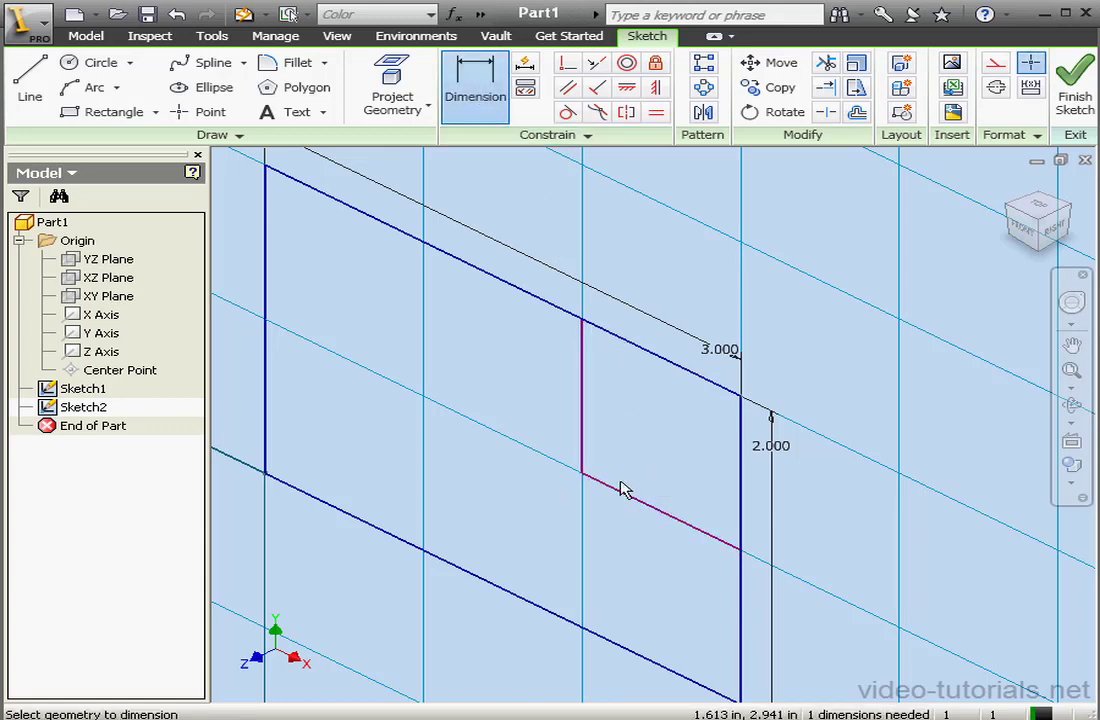
click(640, 510)
click(635, 541)
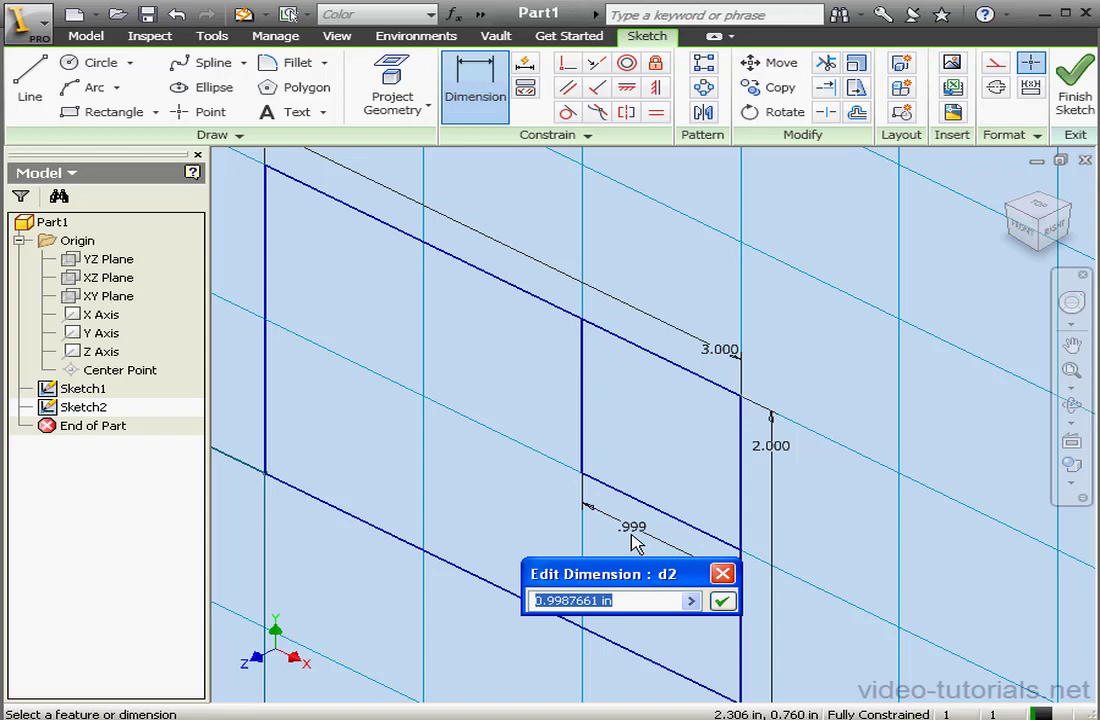
text(1)
click(721, 601)
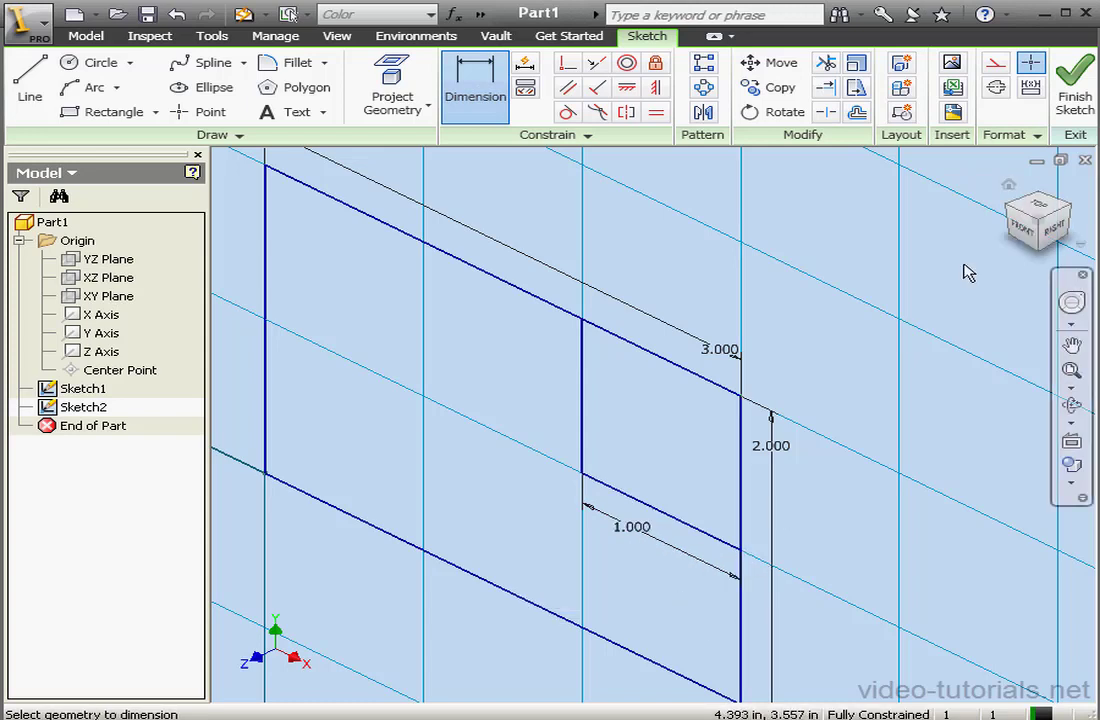
click(1076, 100)
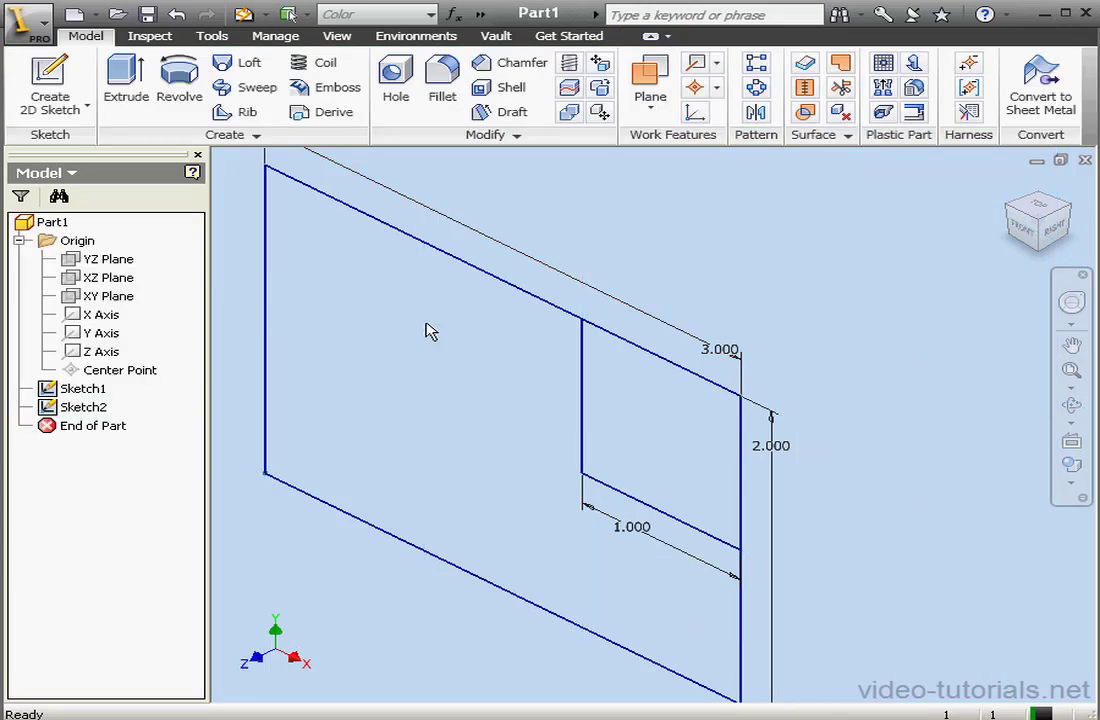
Start a third sketch on the XY Plane and draw a small circle inside the large rectangle near its lower-left corner
right_click(117, 297)
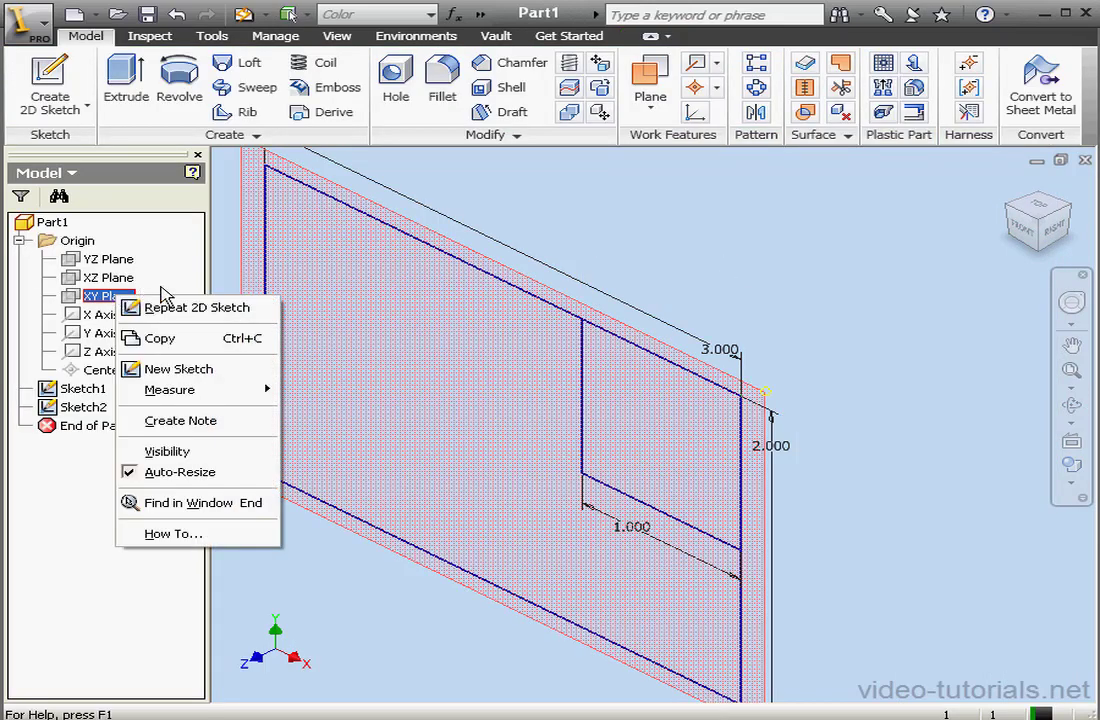
click(165, 369)
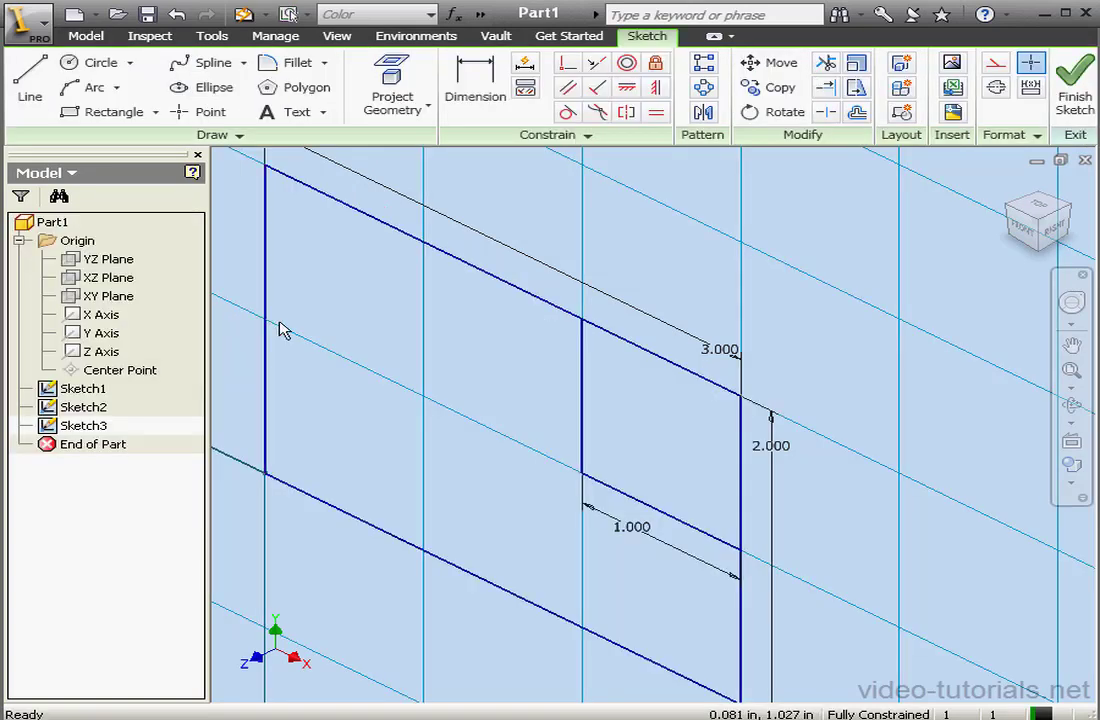
click(393, 98)
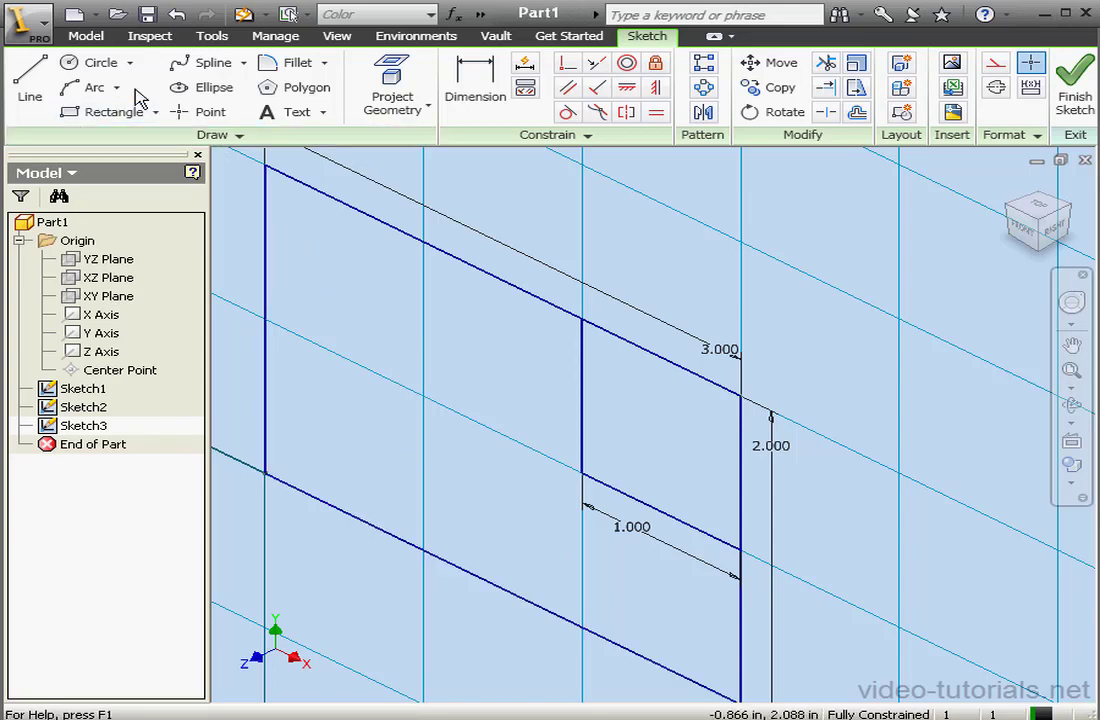
click(100, 62)
click(334, 443)
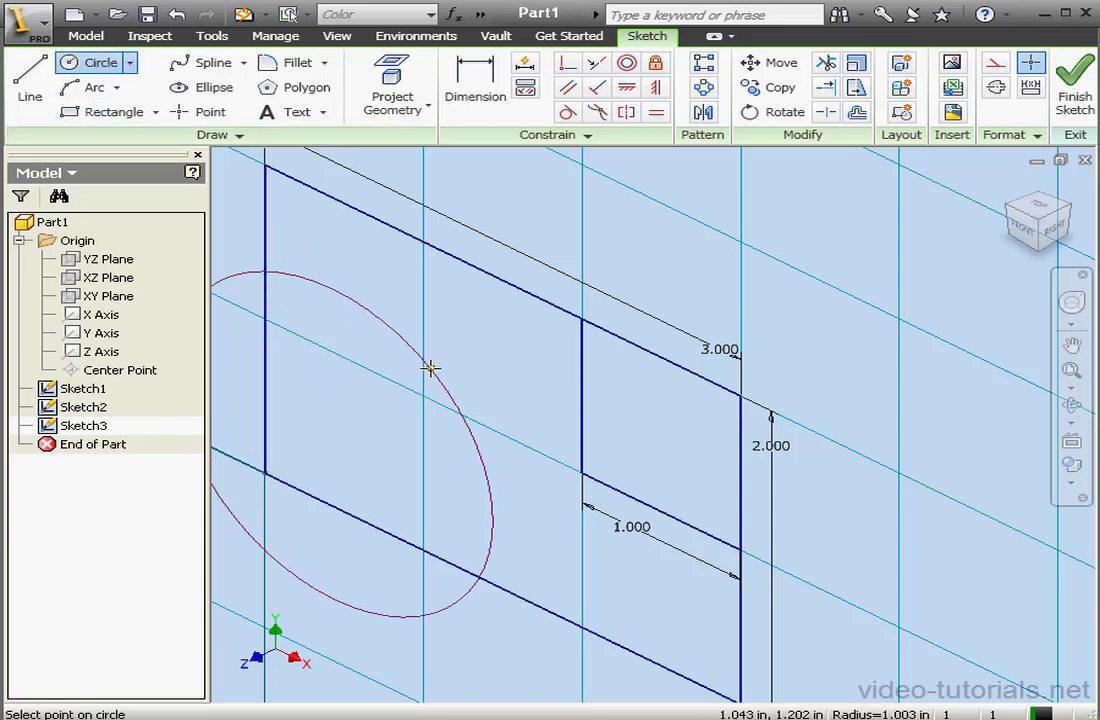
click(369, 426)
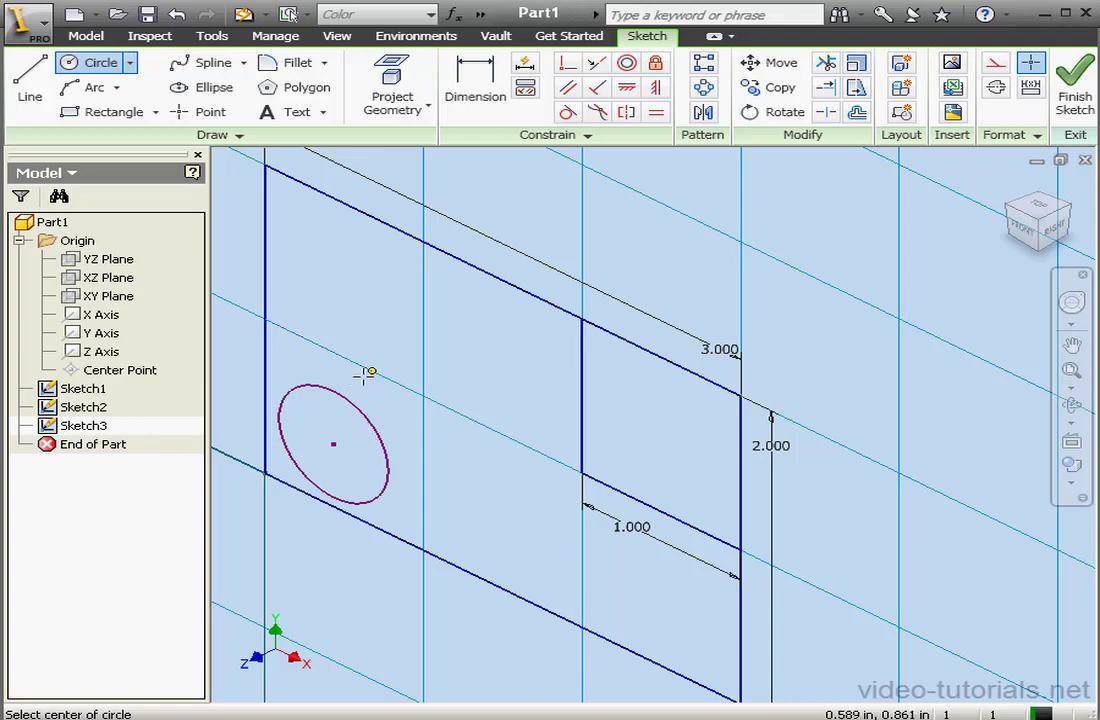
Make the circle tangent to the large rectangle's lower and left edges
click(567, 112)
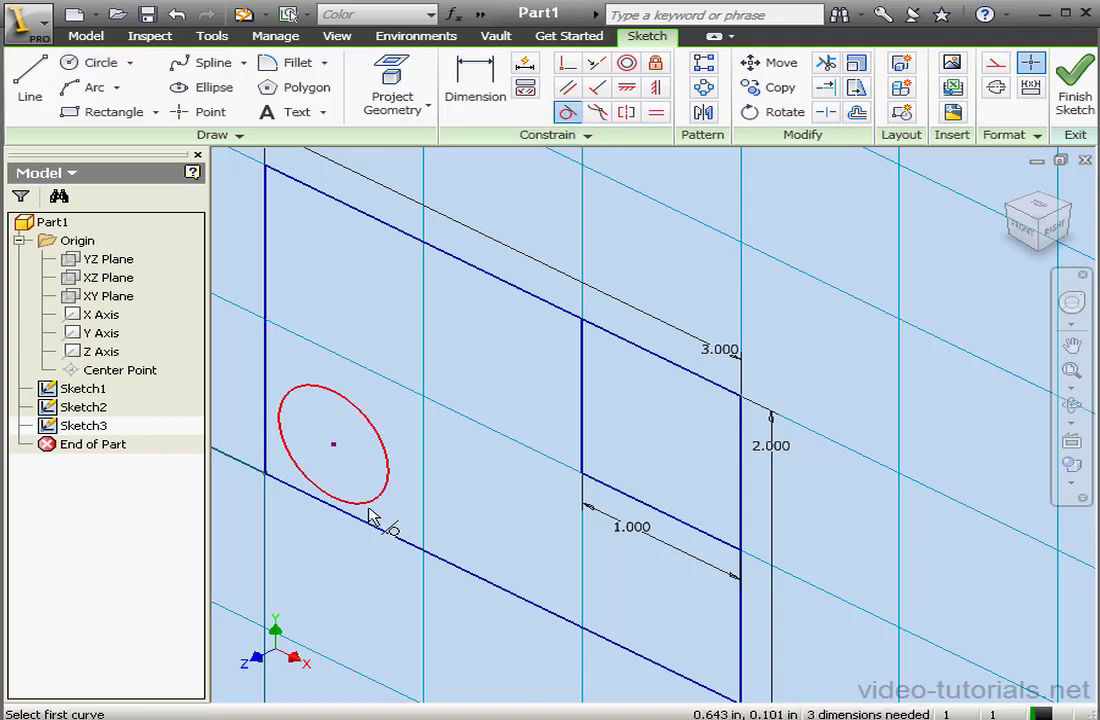
click(370, 450)
click(365, 514)
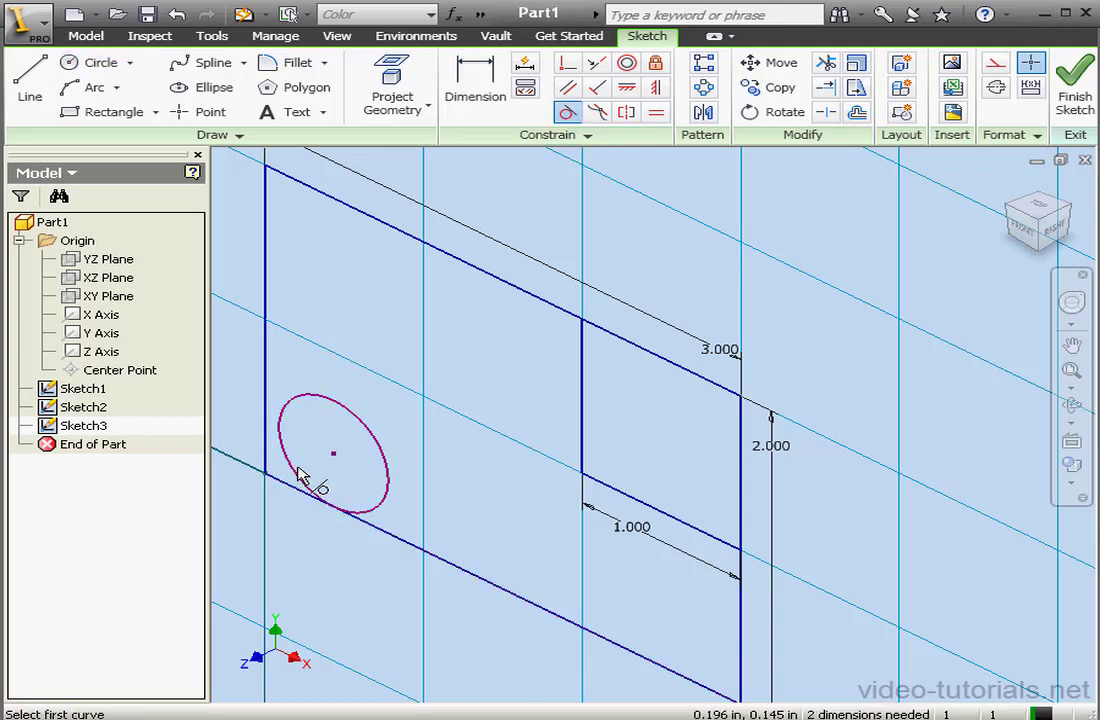
click(282, 425)
click(268, 403)
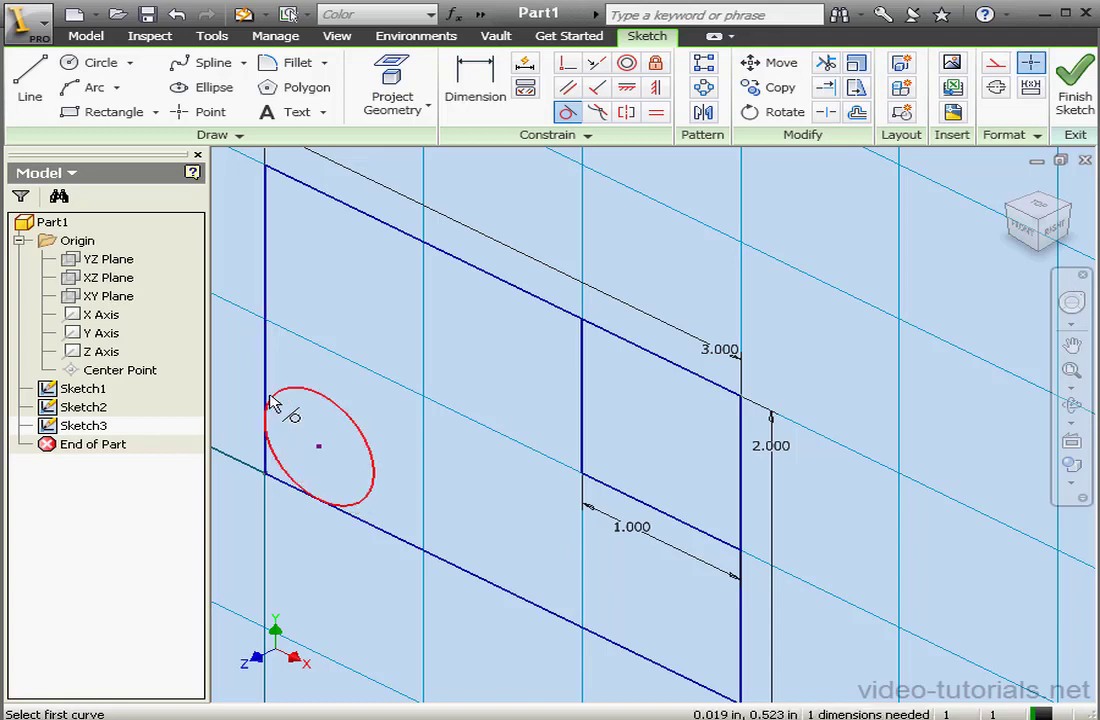
Dimension the circle's diameter to 1 in and finish the third sketch
click(482, 91)
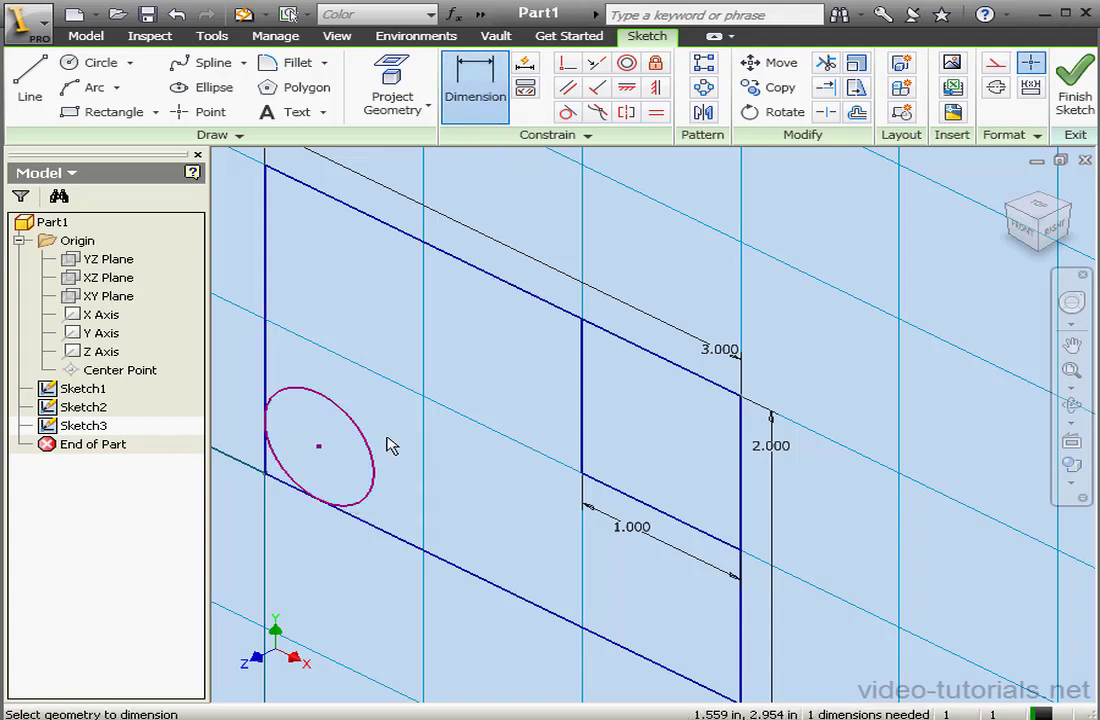
click(368, 452)
click(412, 414)
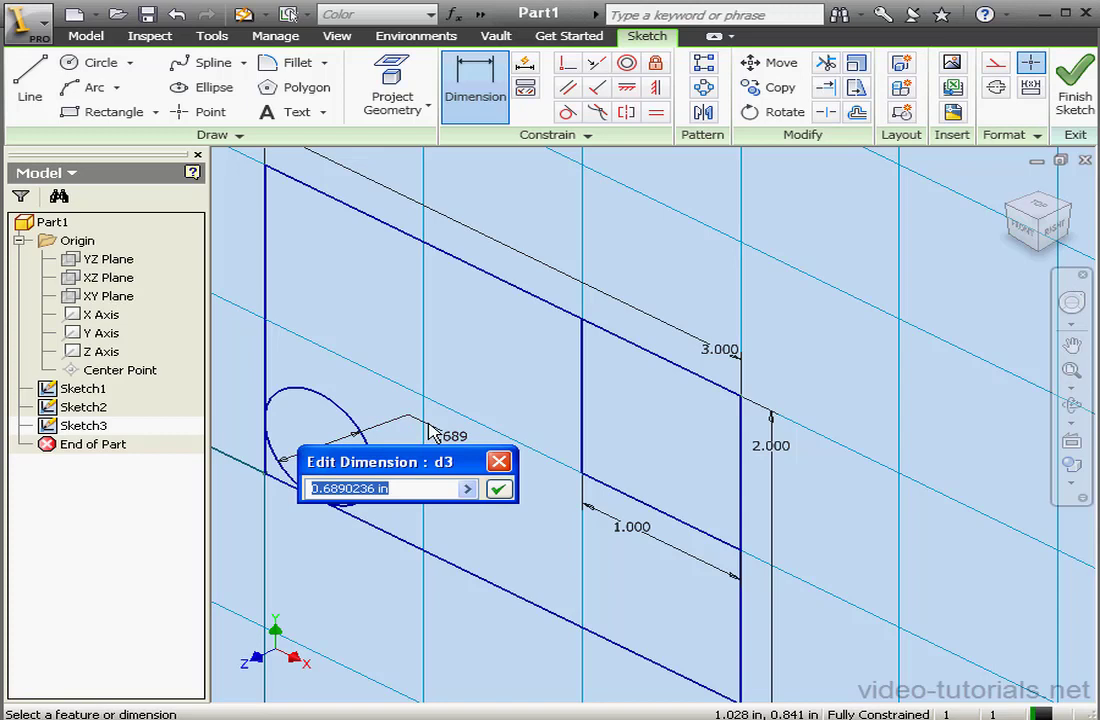
text(1)
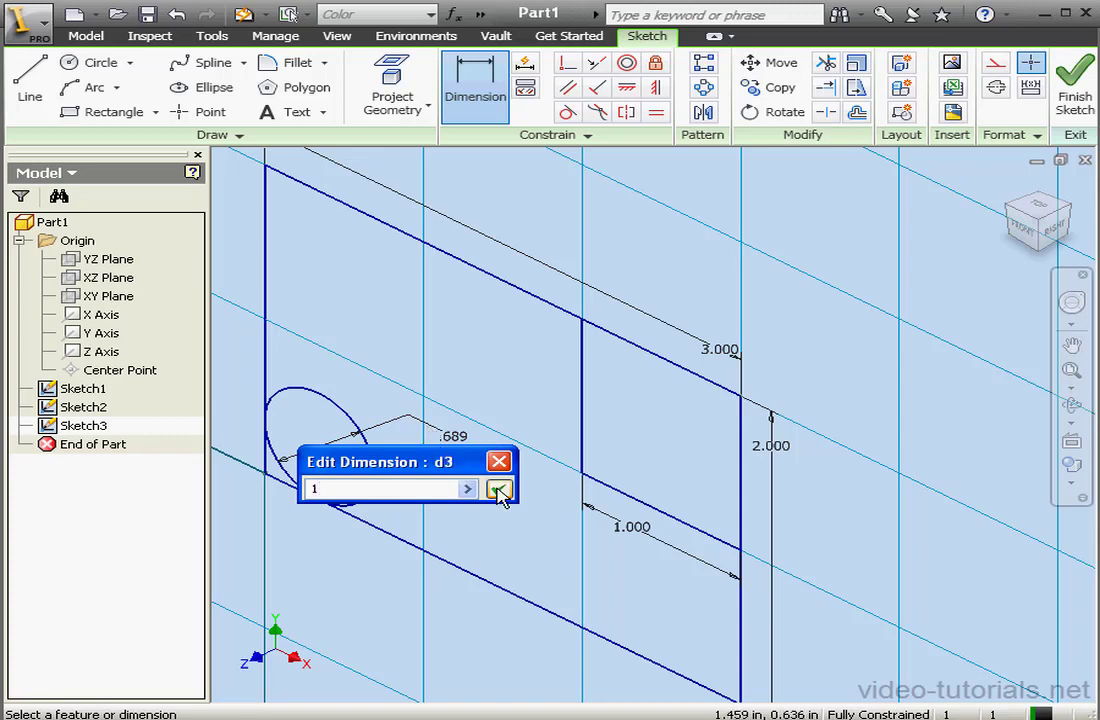
click(498, 489)
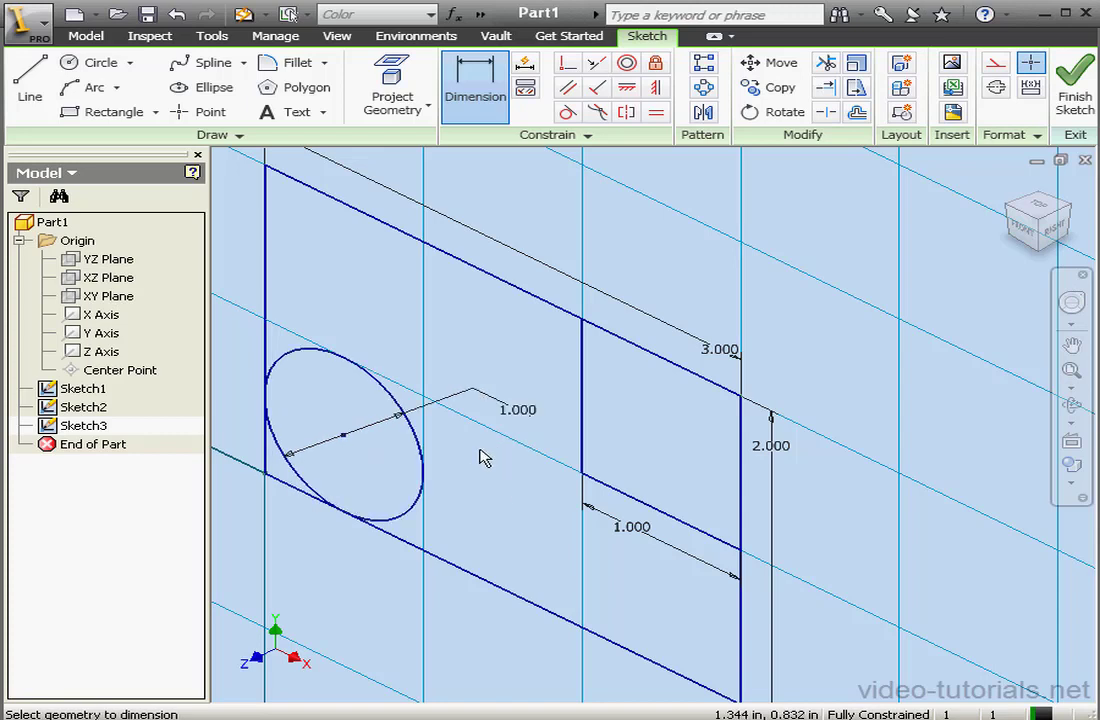
click(1075, 95)
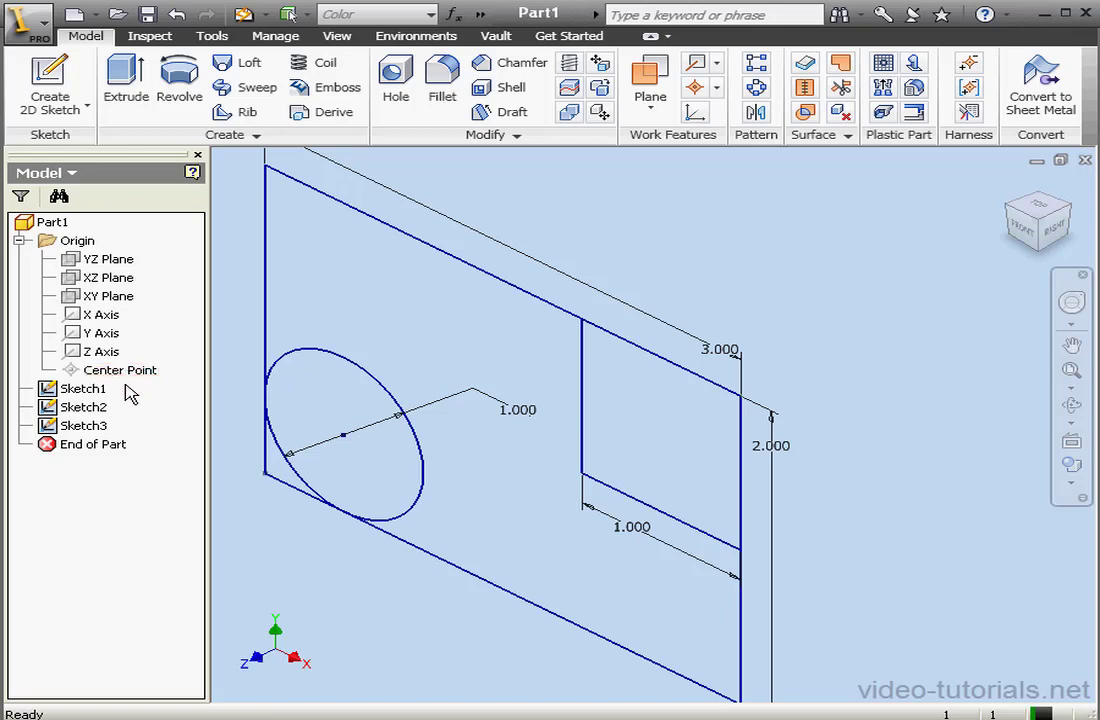
Rename the large rectangle's sketch as Base, the small square's sketch as Block and the circle's sketch as Cylinder
click(72, 390)
click(70, 390)
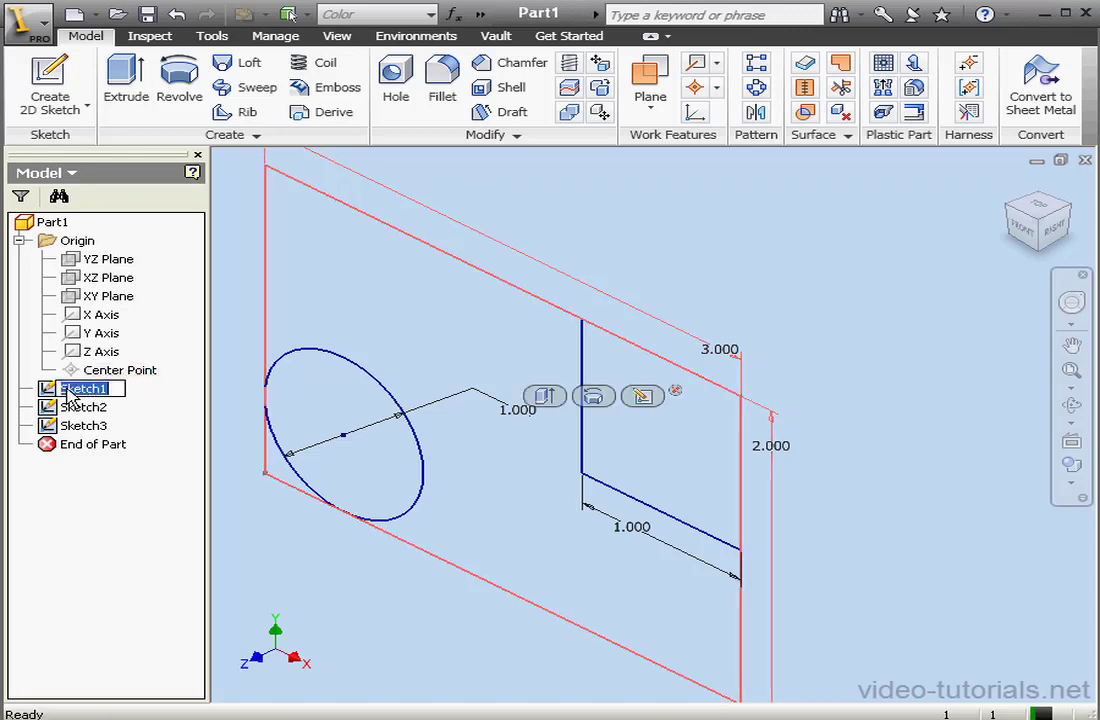
text(Base)
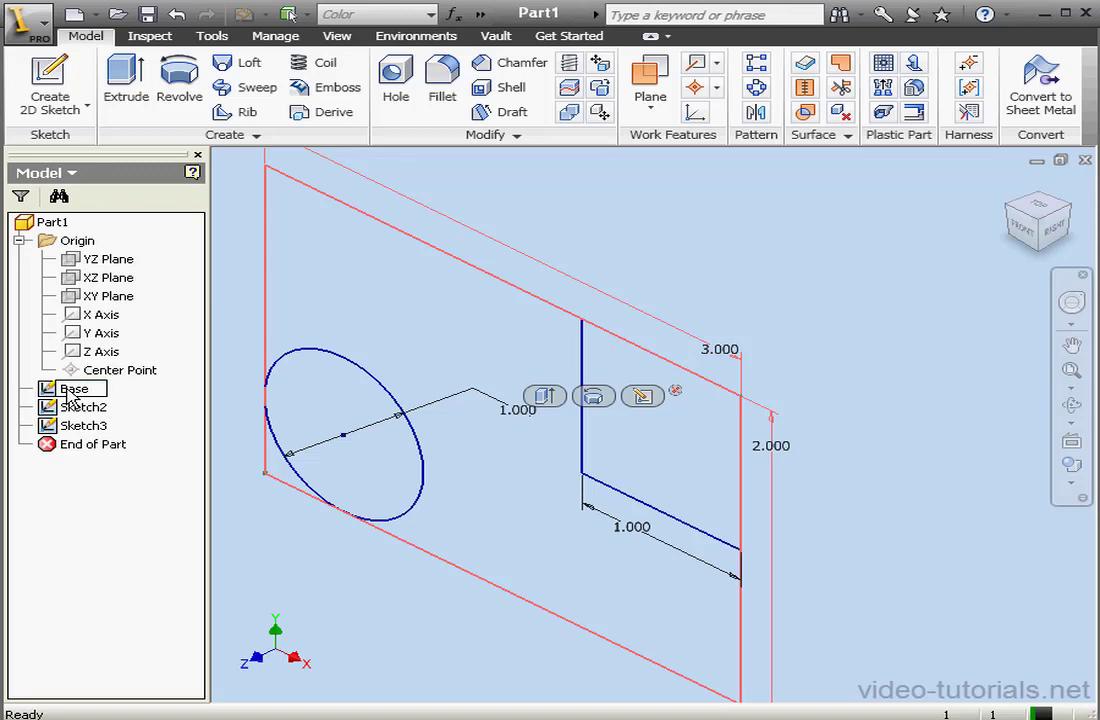
click(83, 408)
click(89, 409)
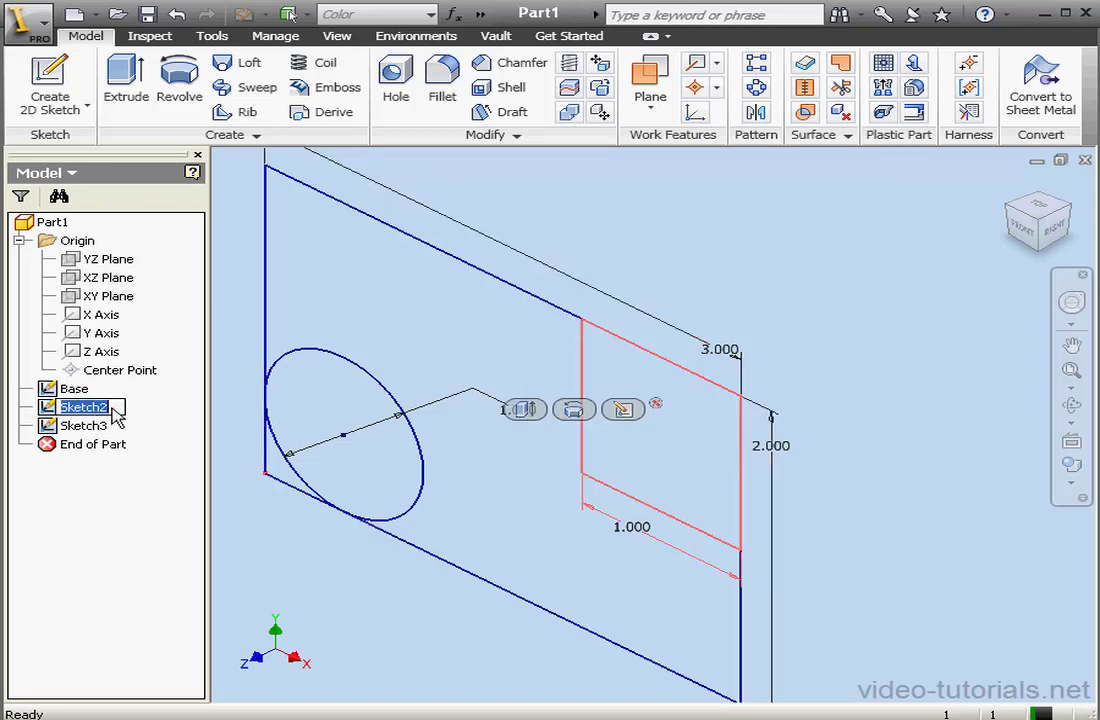
text(Block)
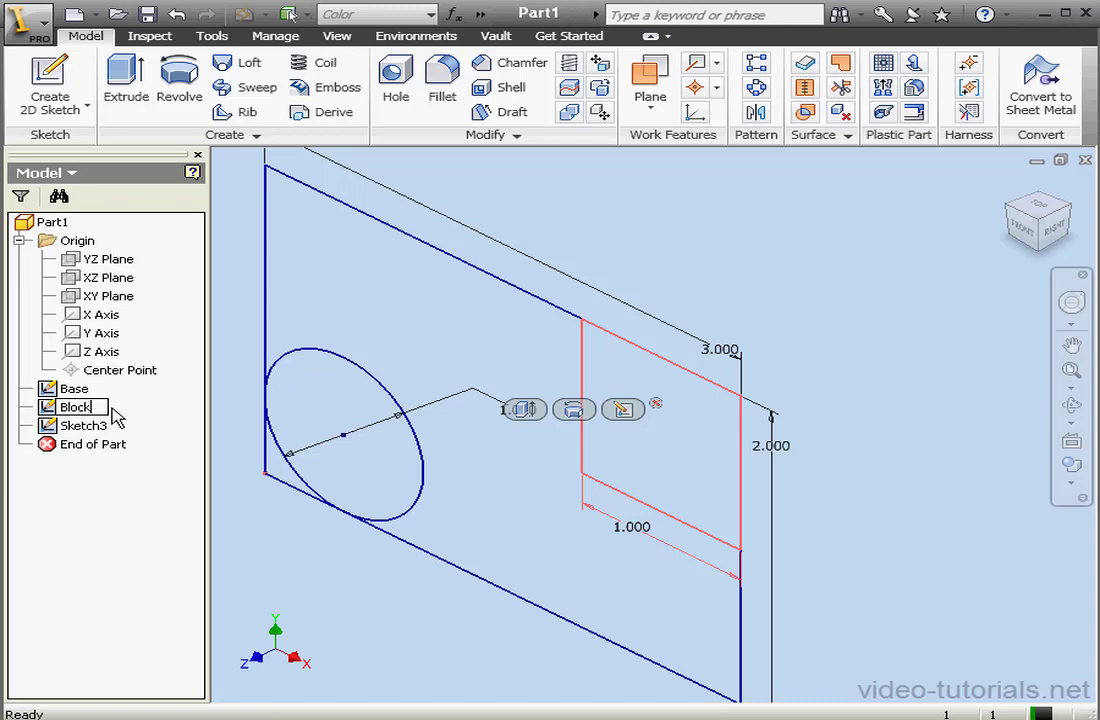
click(108, 428)
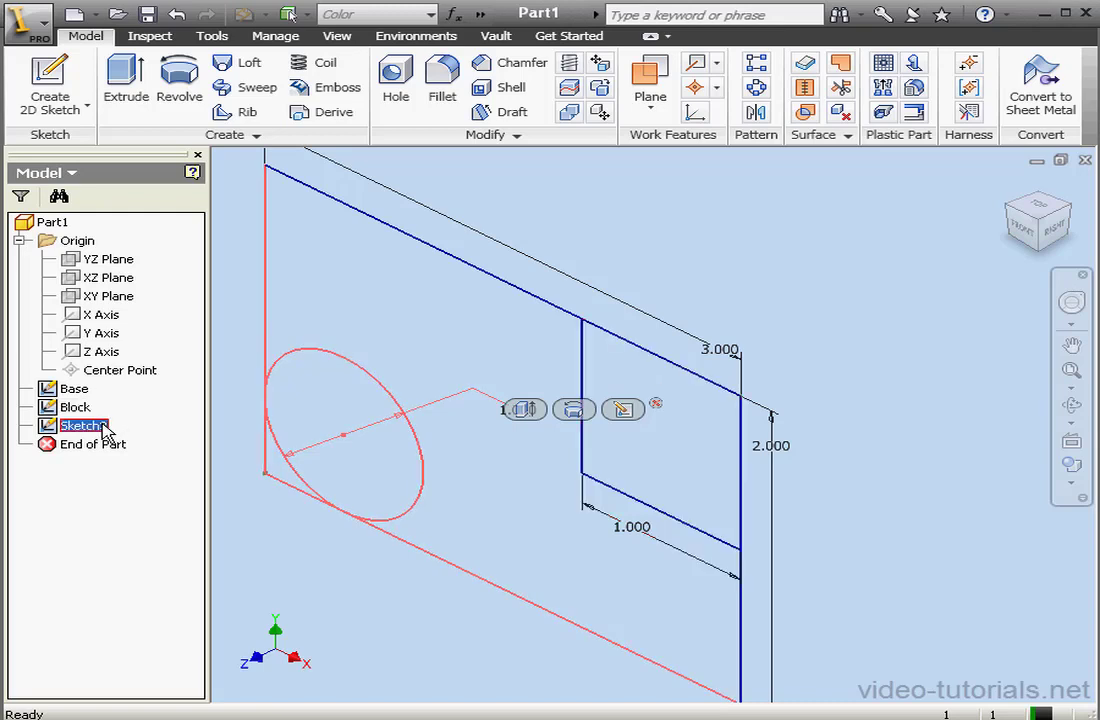
click(117, 431)
text(Cylinder)
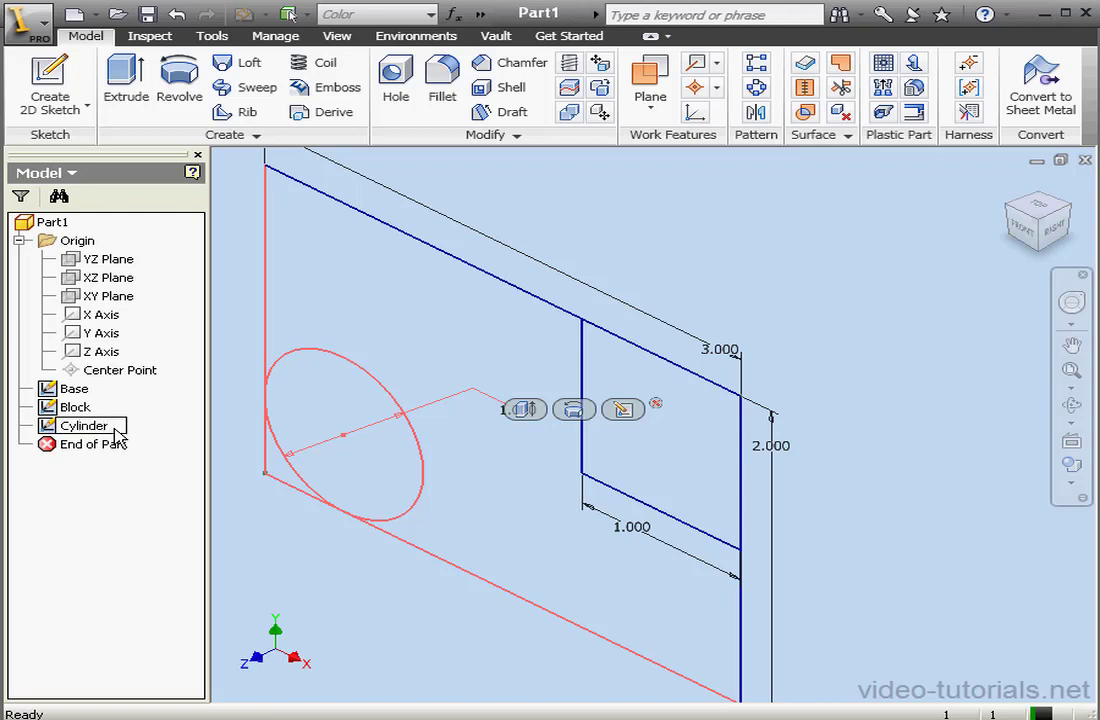
click(618, 258)
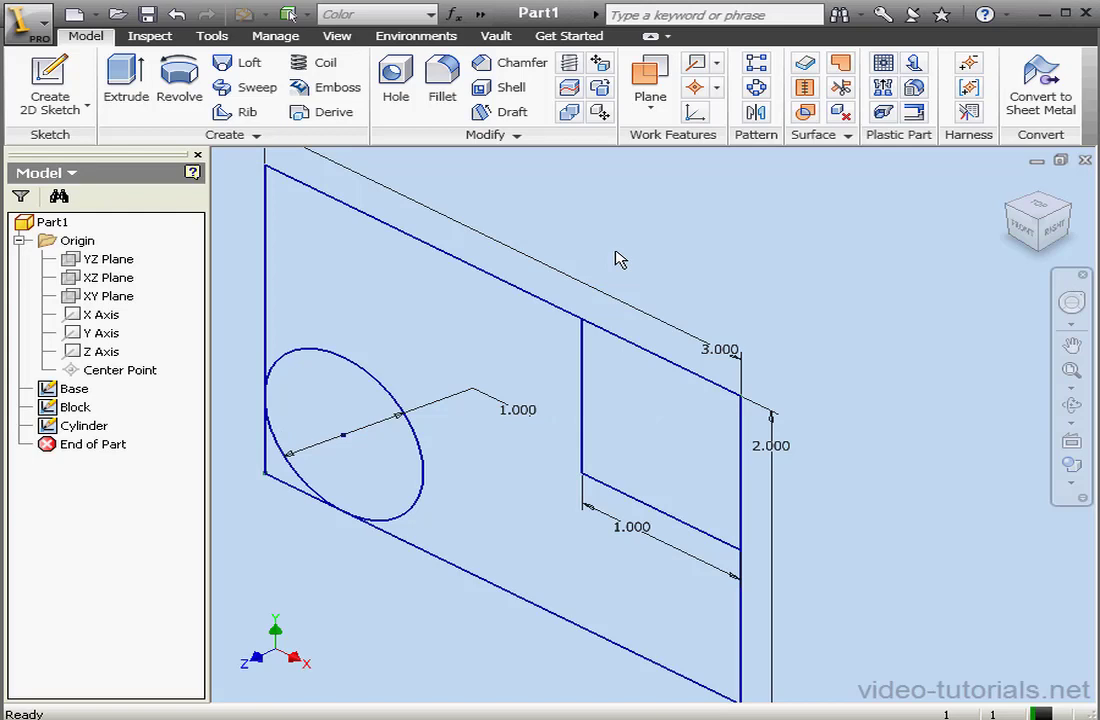
Save the part in folder 24 under the file name Layout_Sketch
click(147, 14)
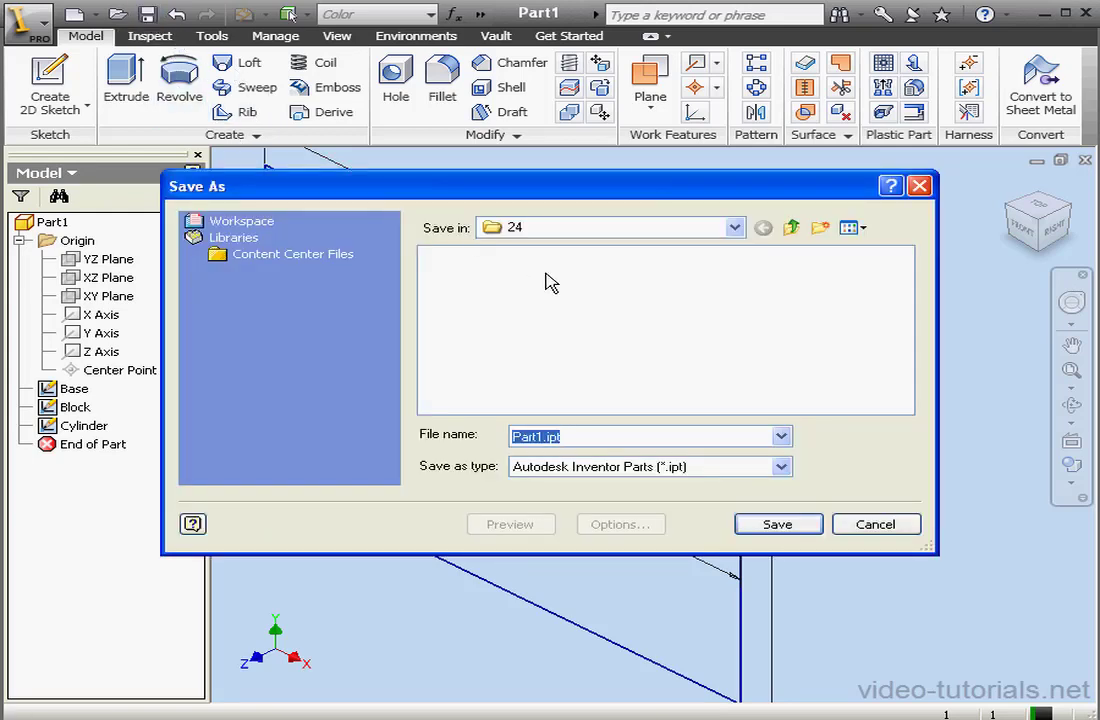
text(Layout_Sketch)
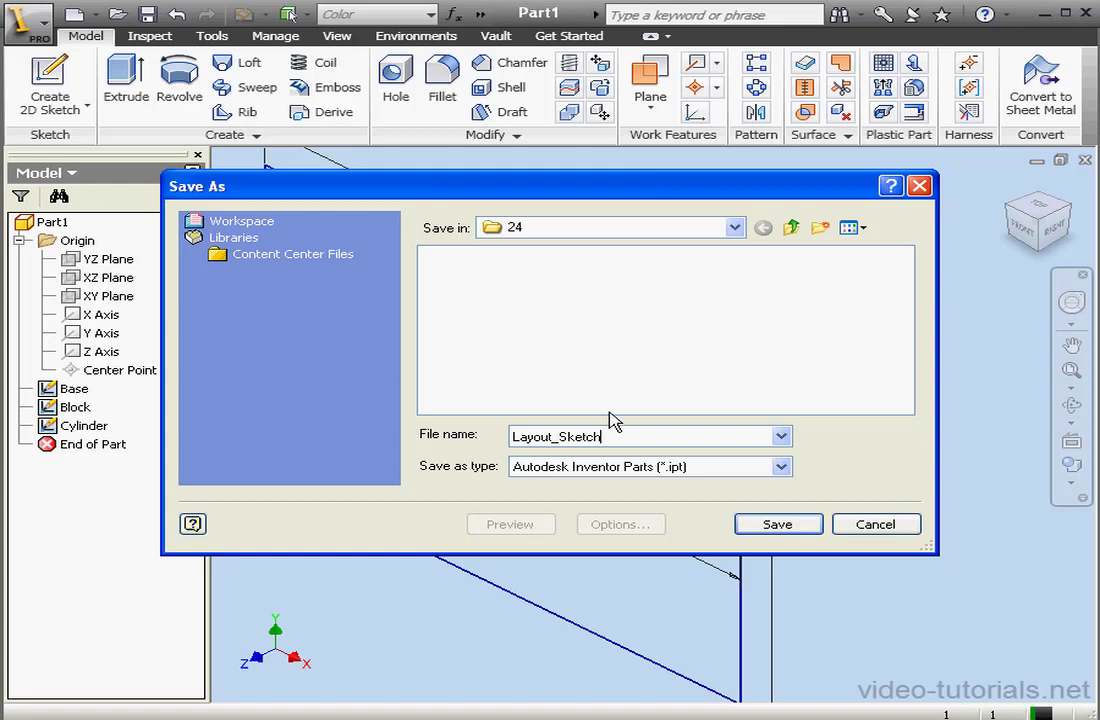
click(790, 526)
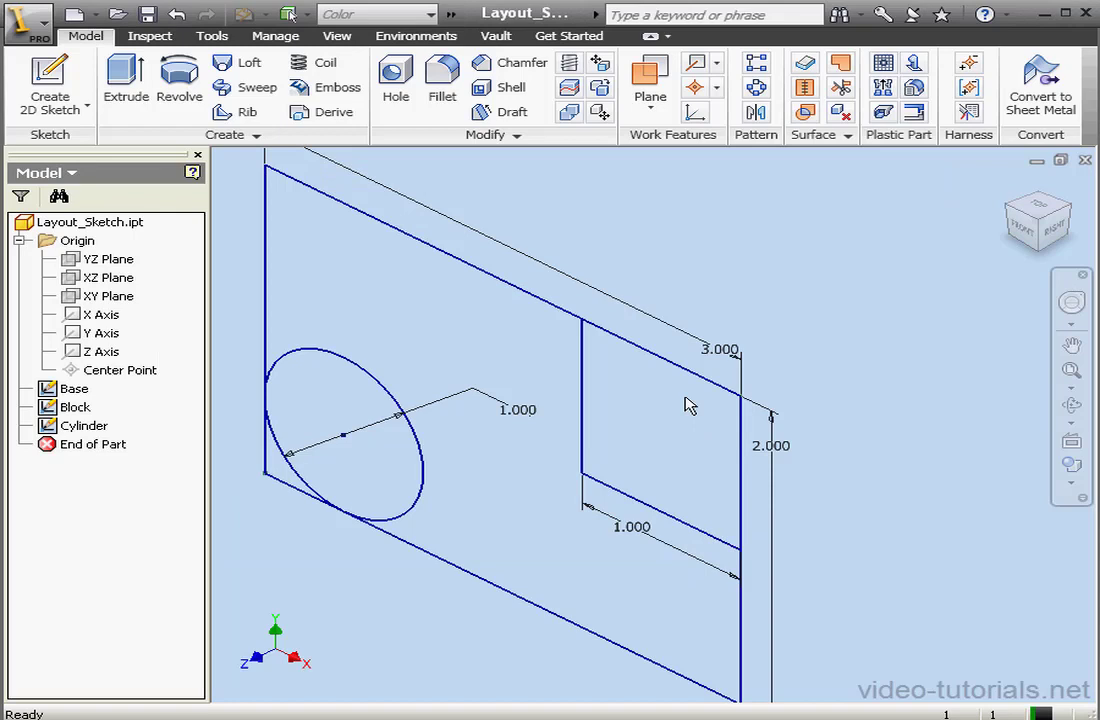
Create a new assembly and save it as Assembly1.iam in folder 24
click(95, 15)
click(130, 50)
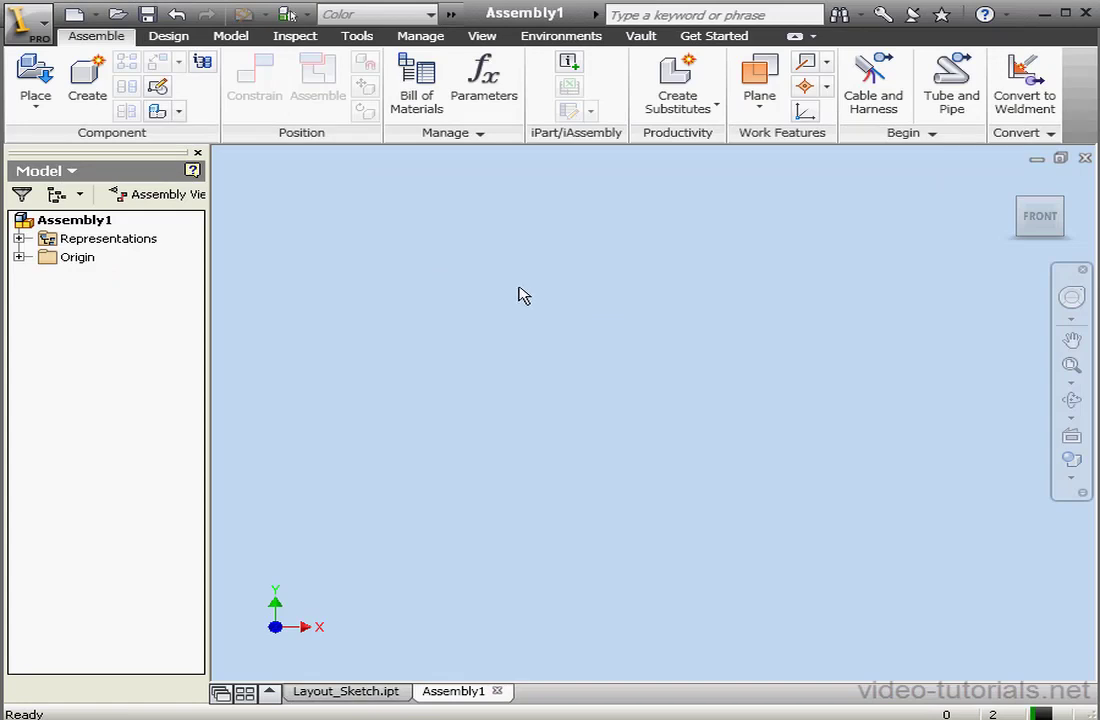
click(147, 14)
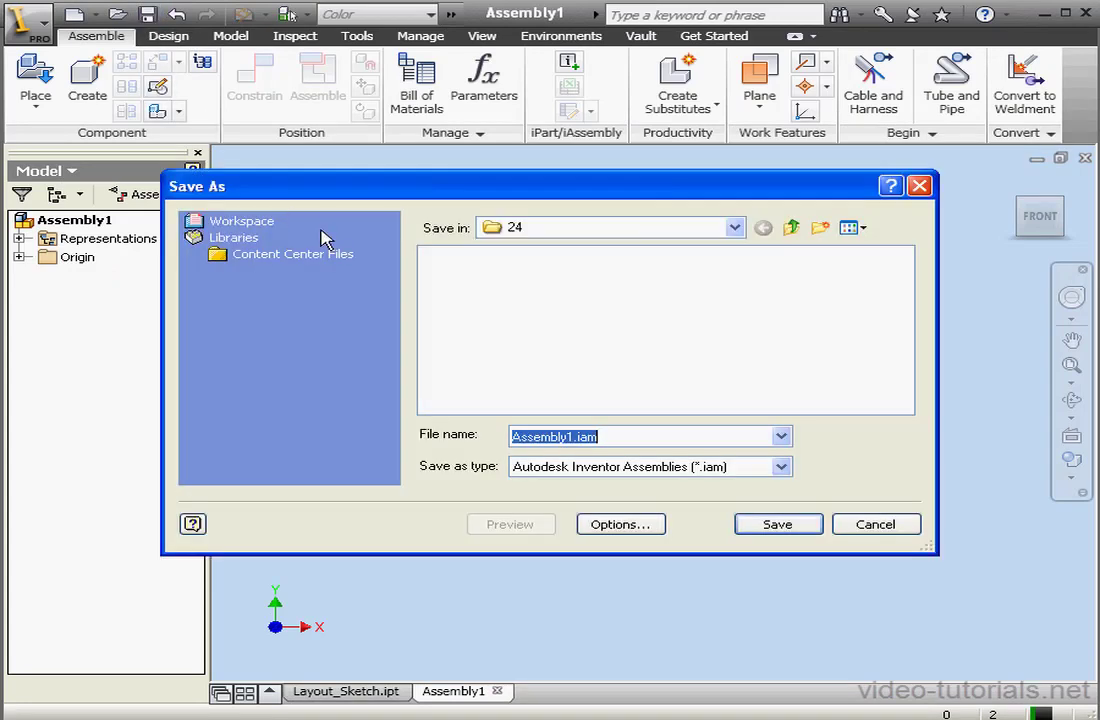
click(779, 524)
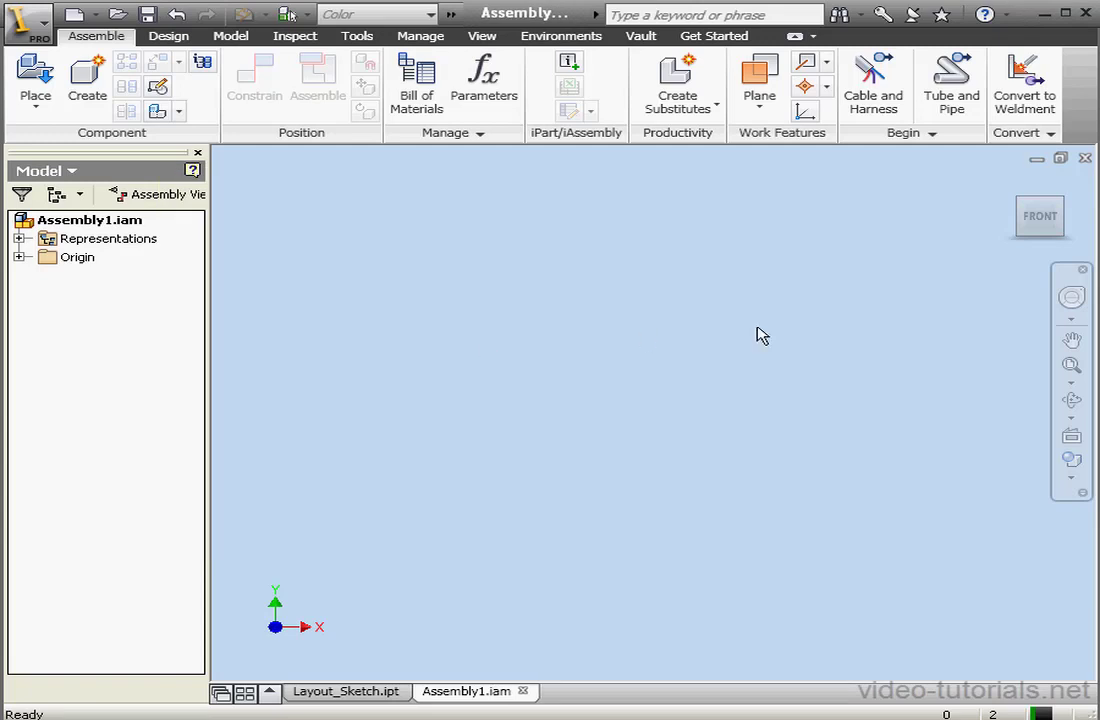
Create an in-place component named Base from the Standard.ipt template, placed on the assembly's XY Plane
mouse_move(1016, 206)
click(1010, 184)
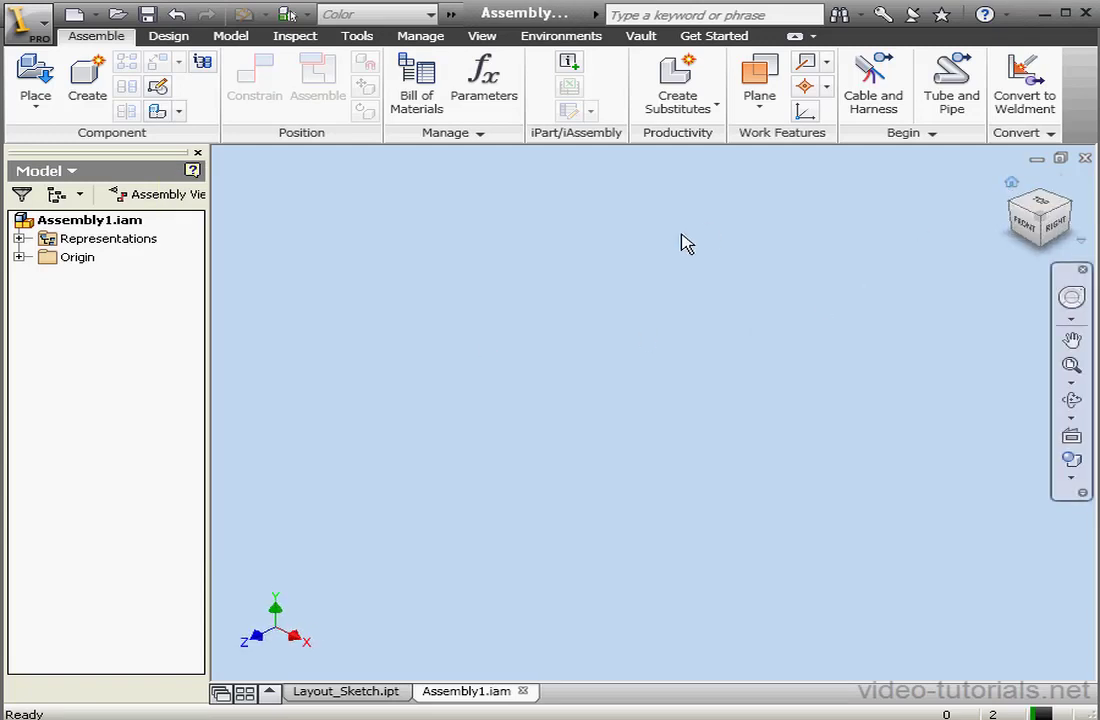
click(19, 257)
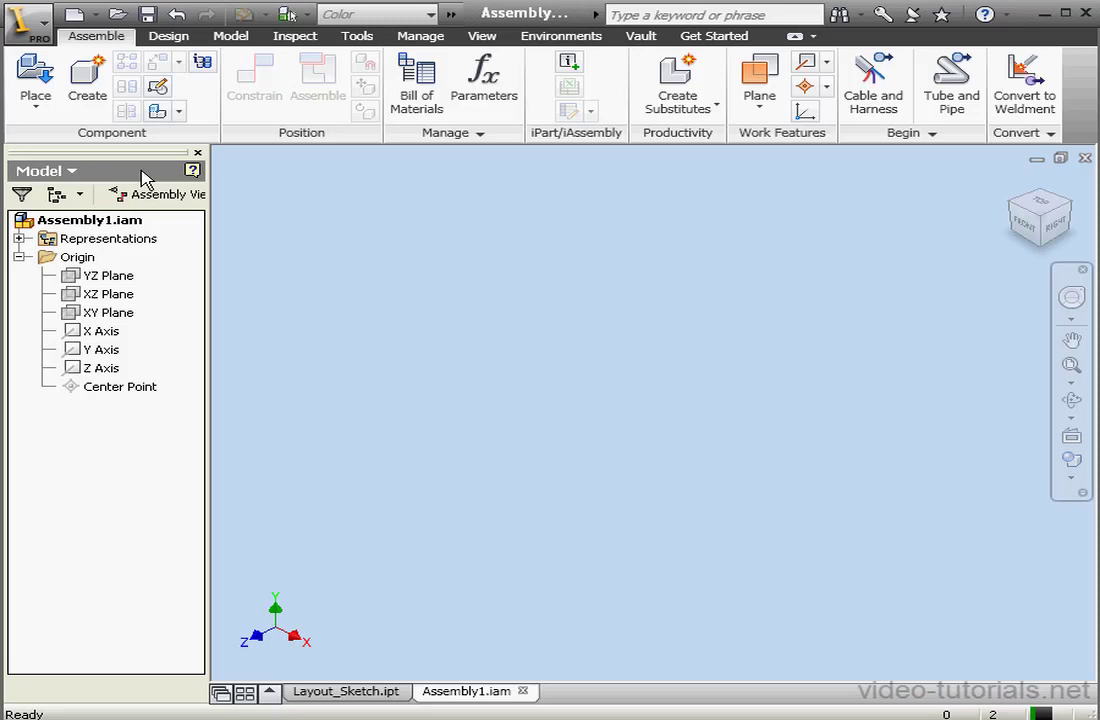
click(87, 75)
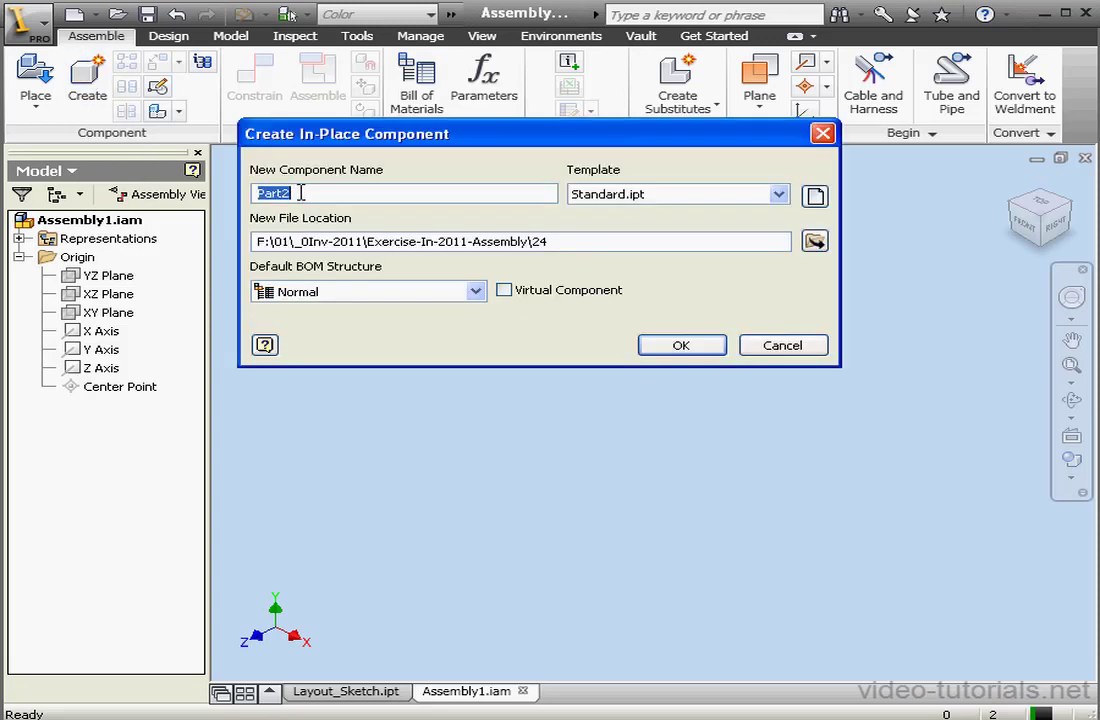
text(Base)
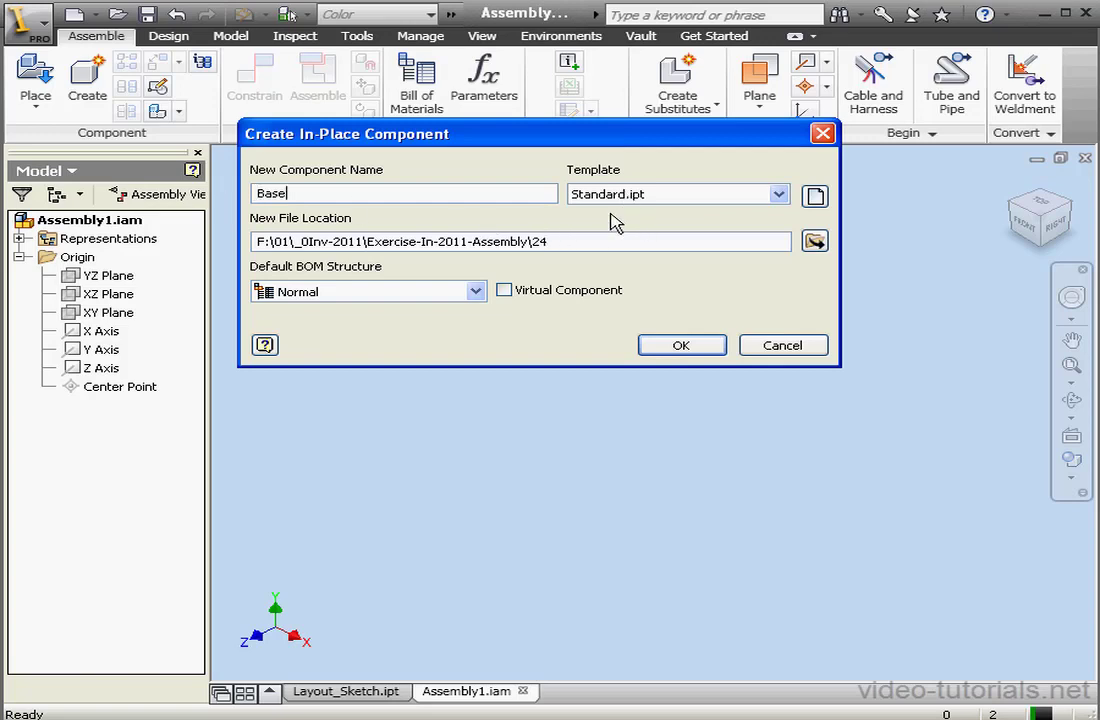
click(701, 347)
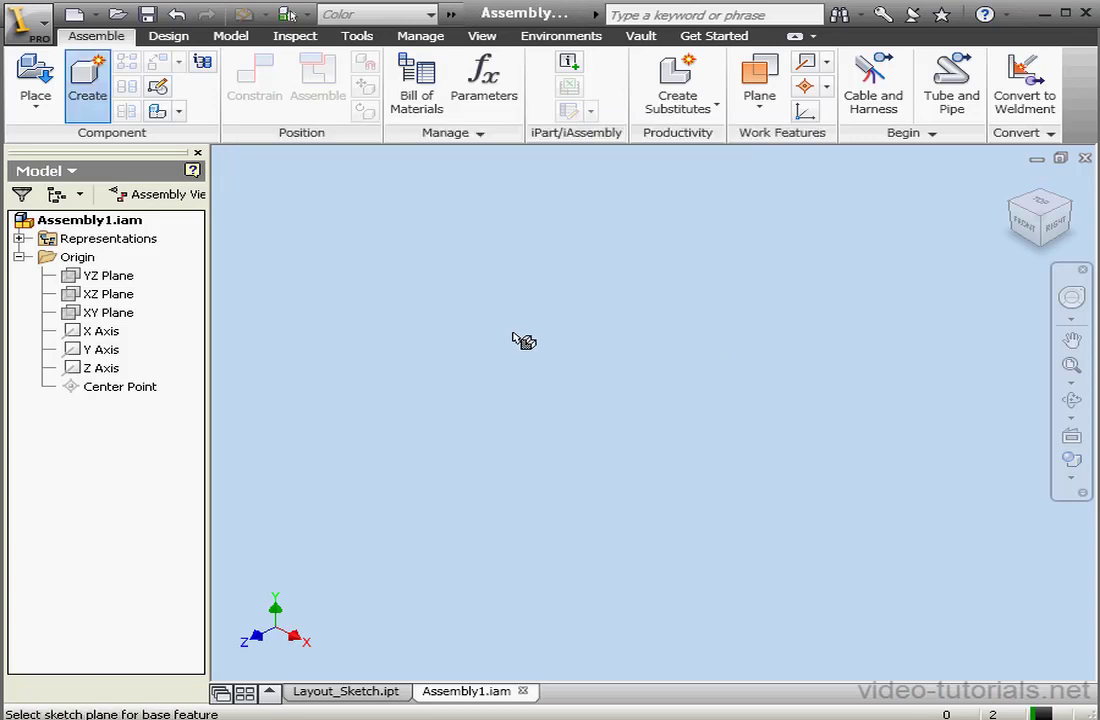
click(125, 312)
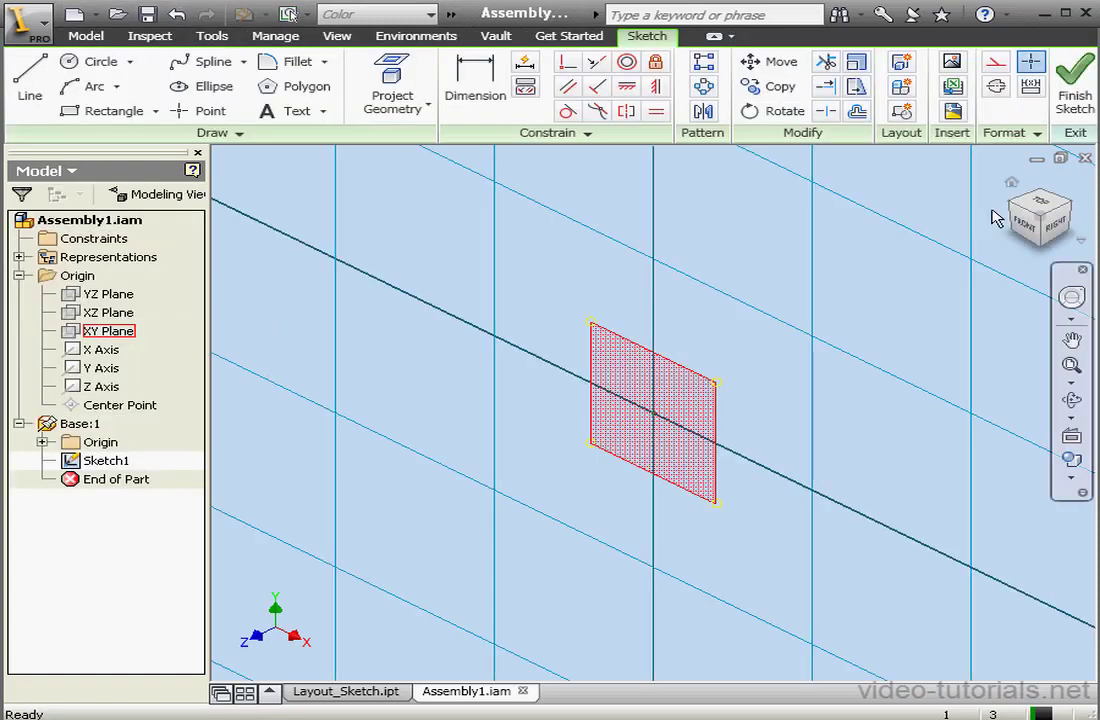
Finish the empty sketch in the Base component and delete it
click(1077, 95)
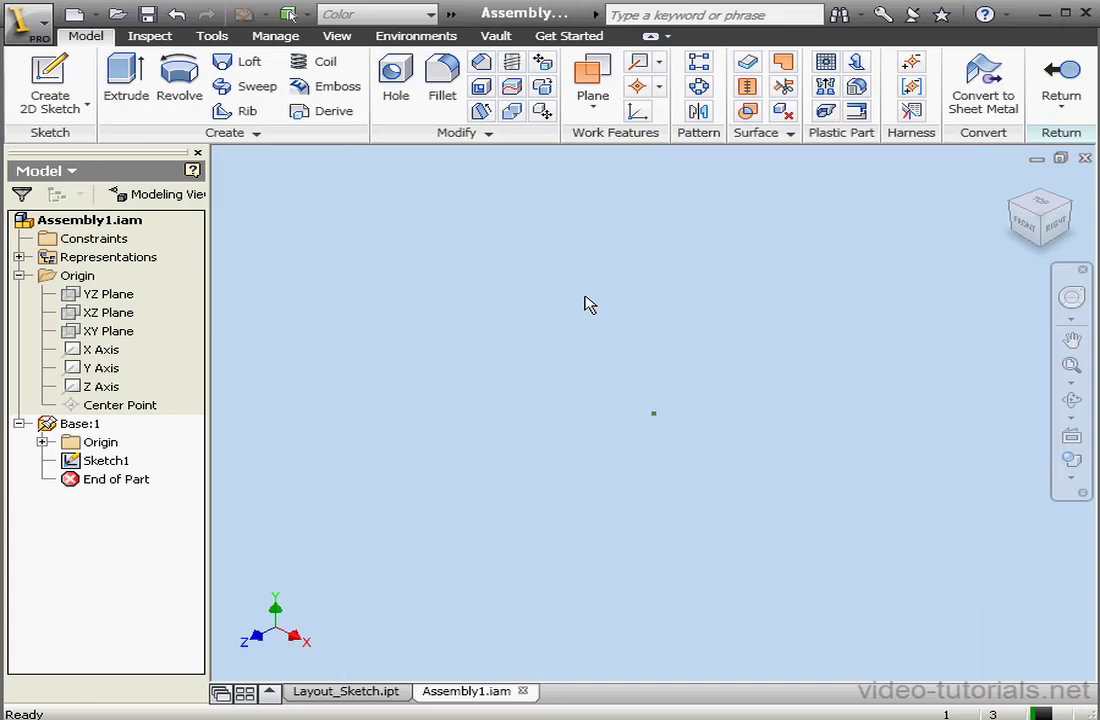
right_click(97, 465)
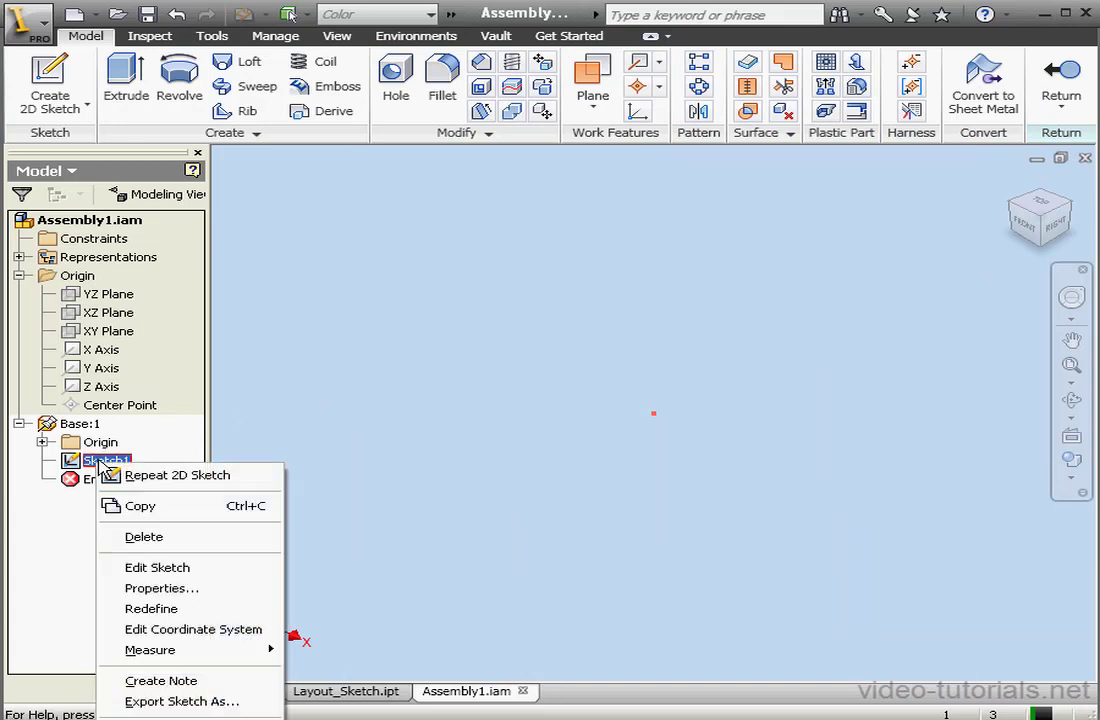
click(171, 539)
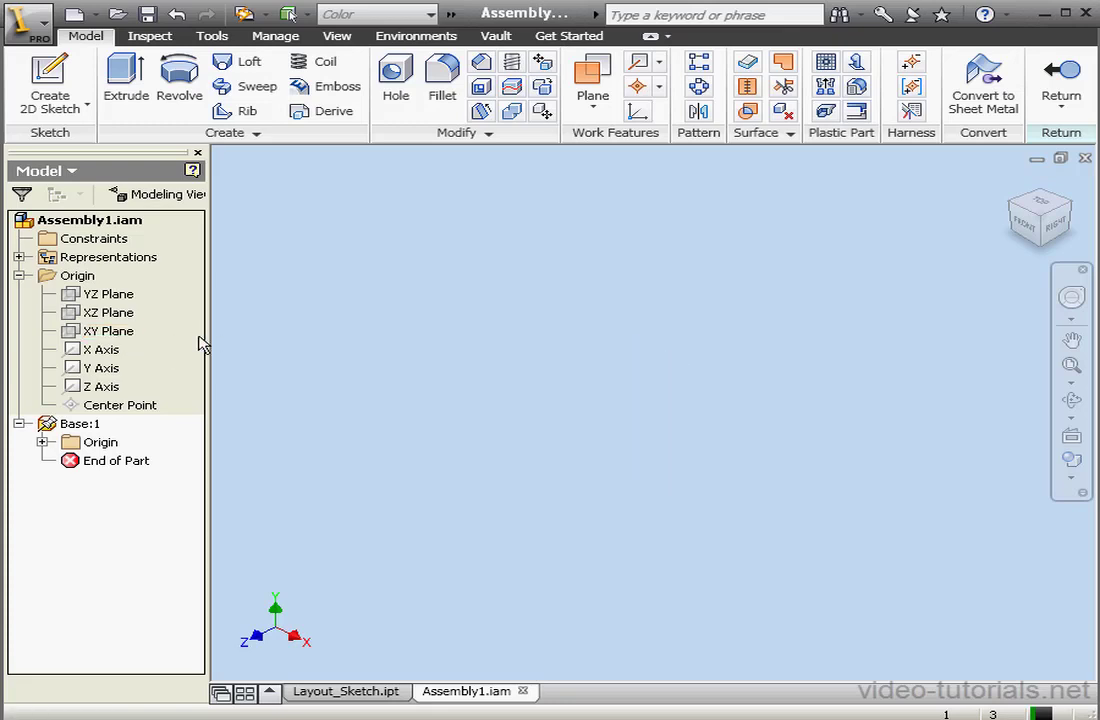
Derive only the Base sketch from Layout_Sketch.ipt into the Base component, allowing it to be marked for export
click(275, 35)
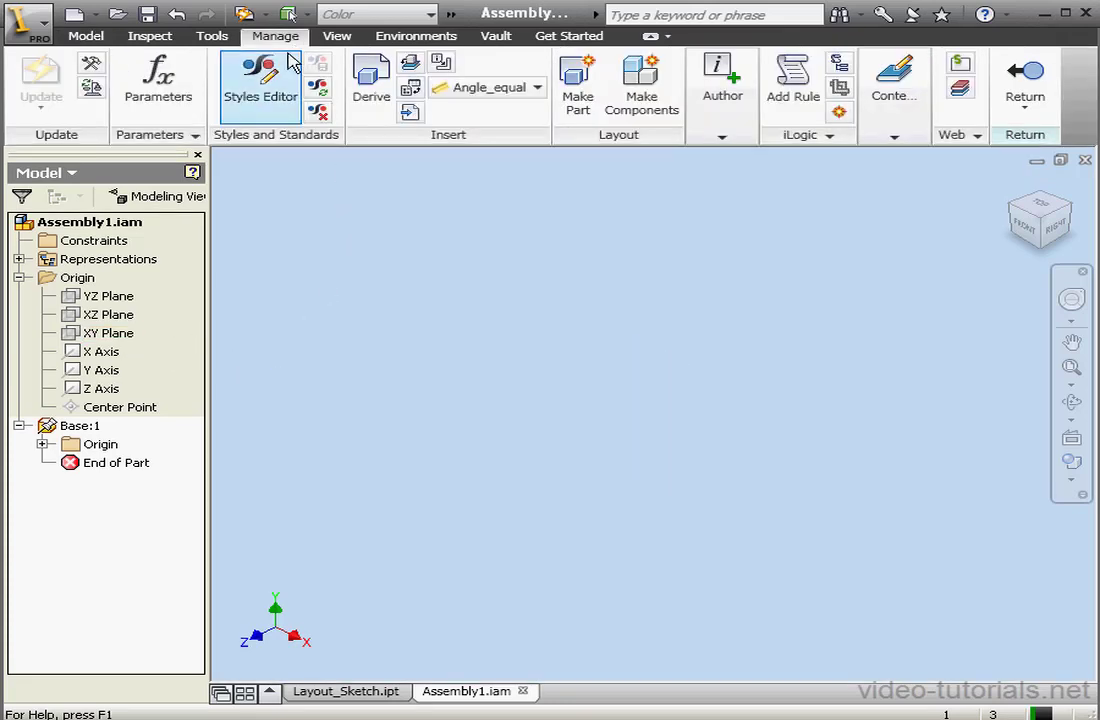
click(384, 85)
click(668, 274)
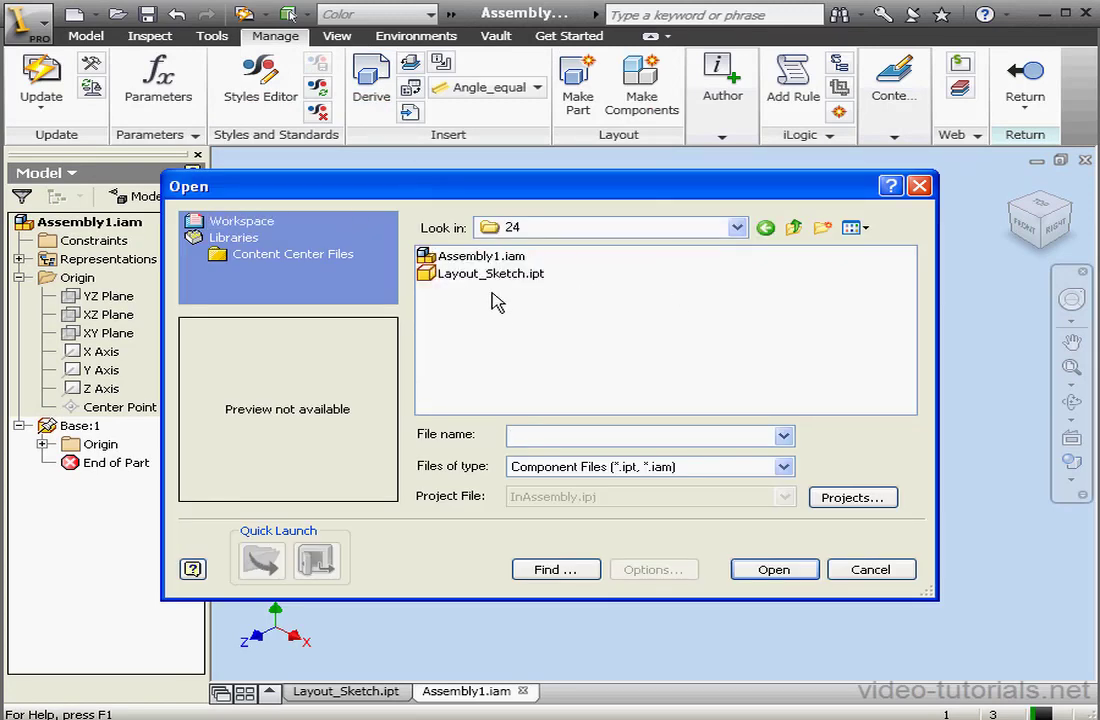
click(491, 276)
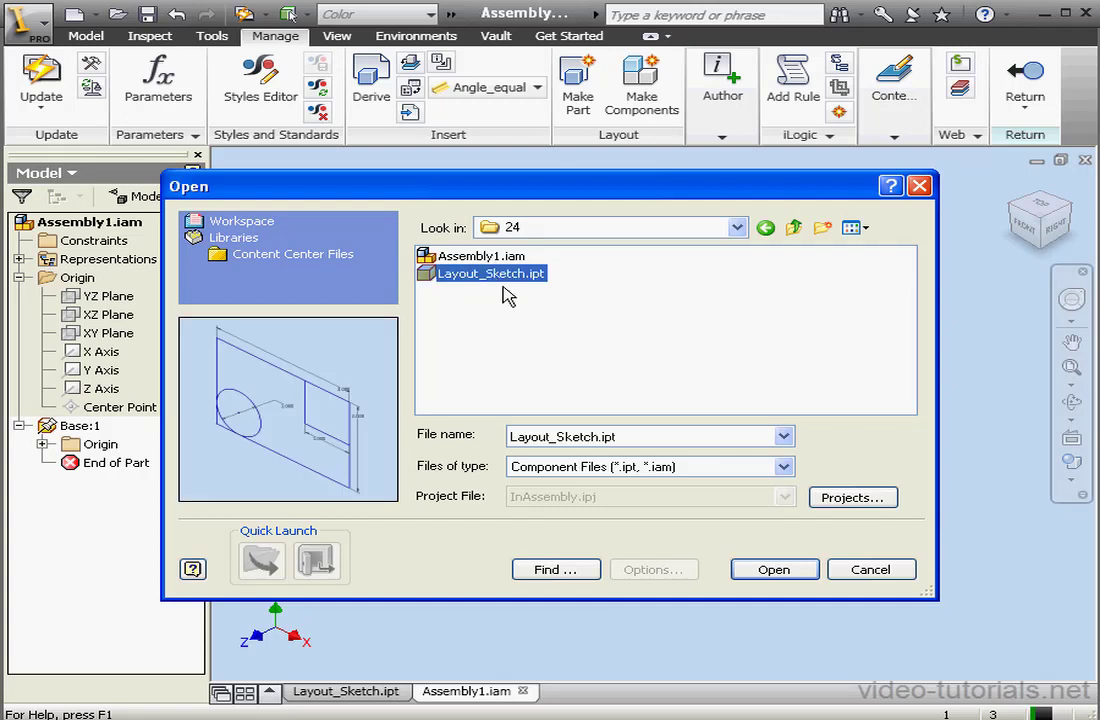
click(775, 572)
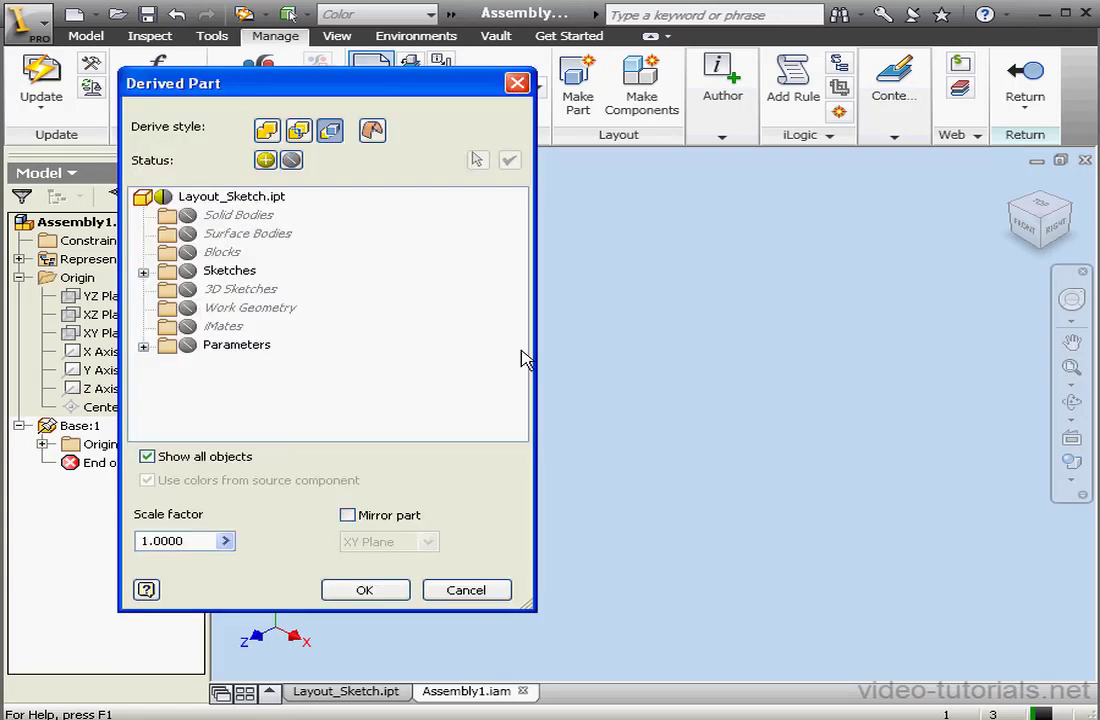
click(144, 274)
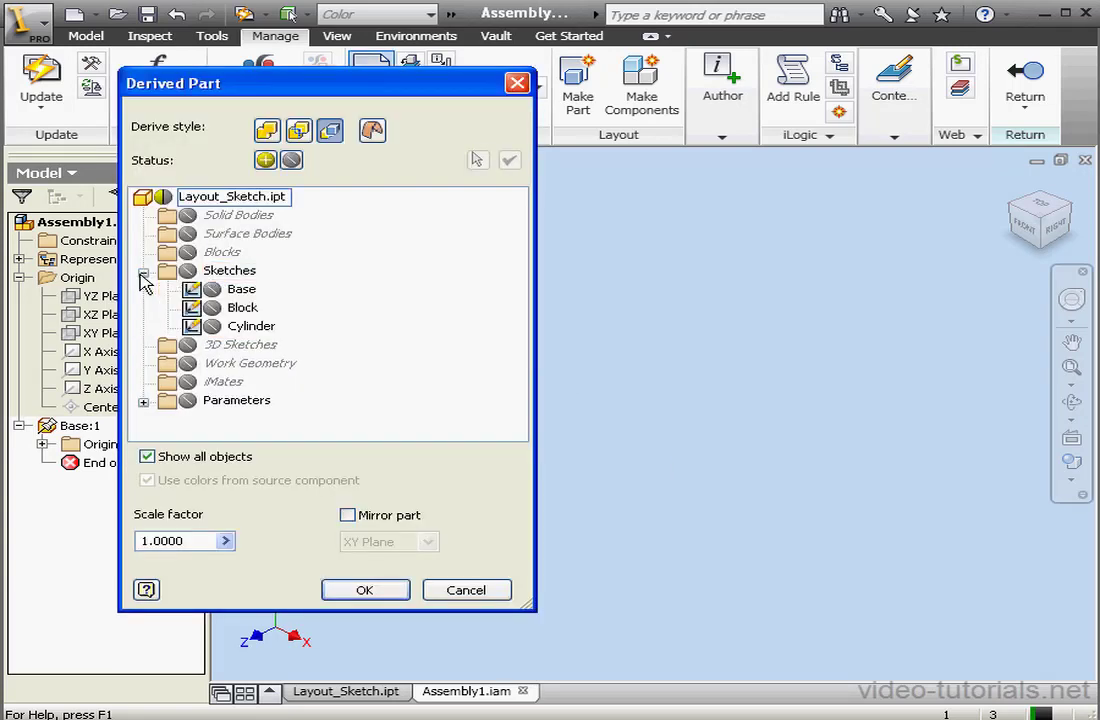
click(191, 289)
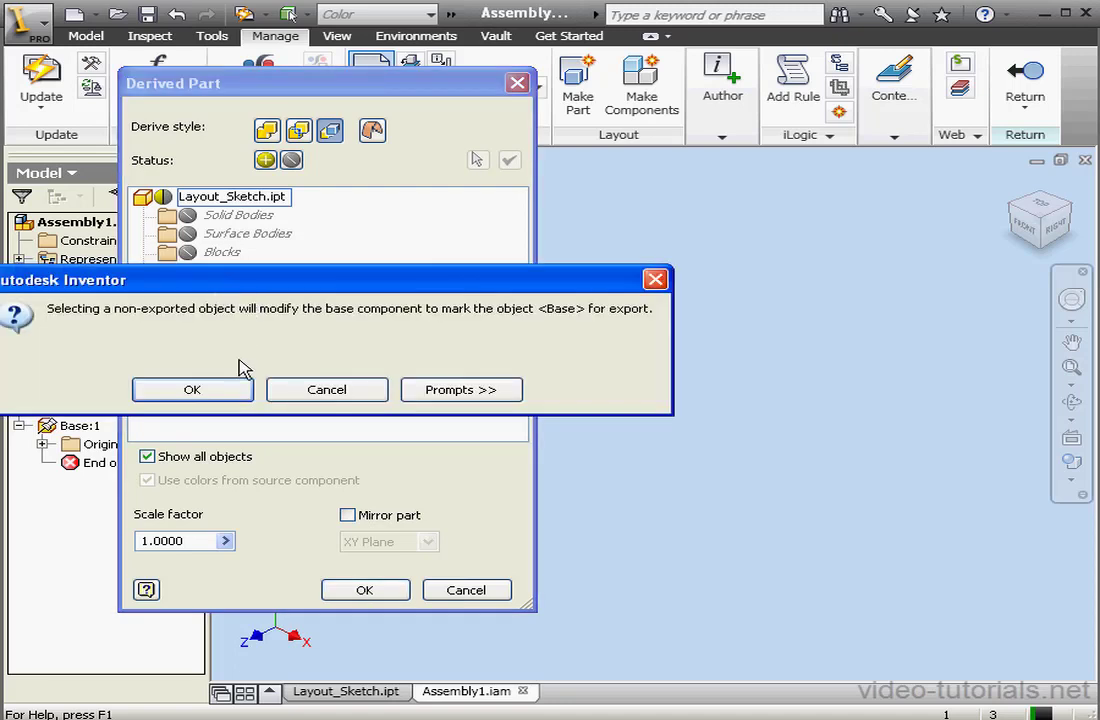
click(238, 391)
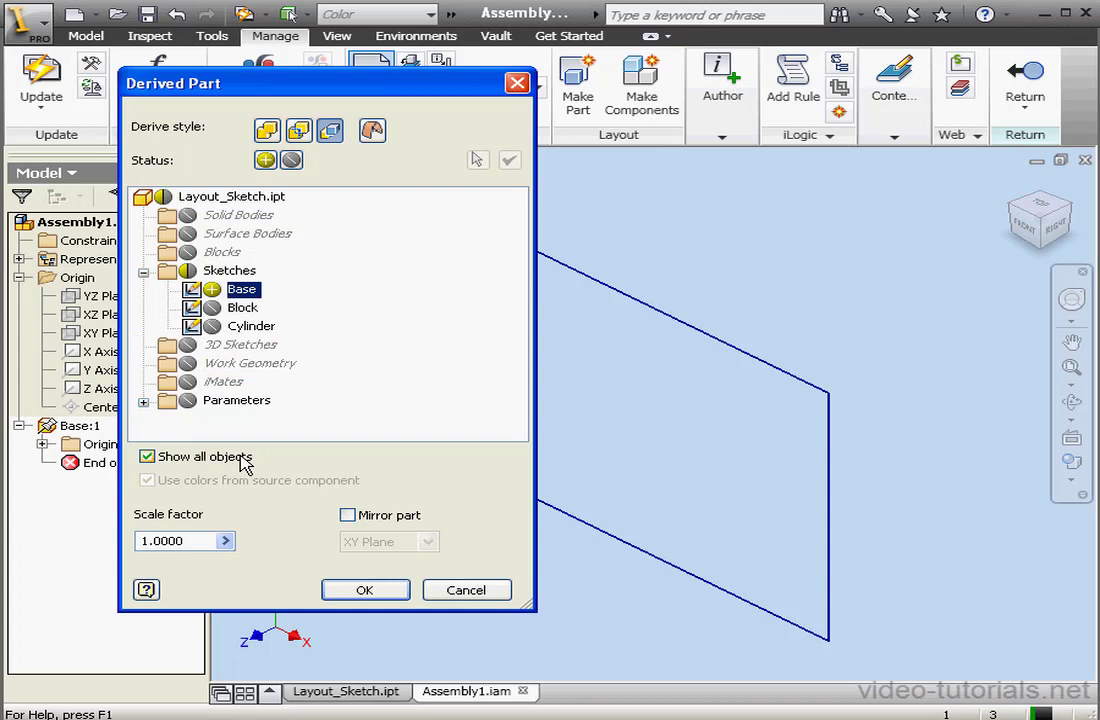
click(366, 590)
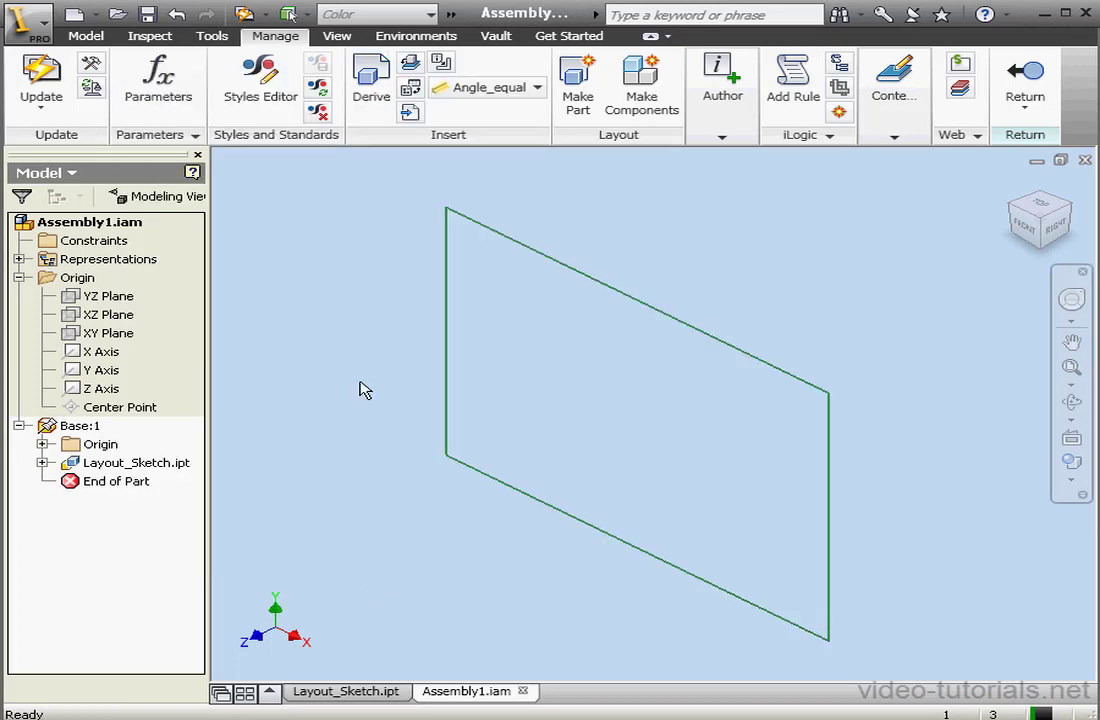
Extrude the derived Base profile 0.125 in in the reversed direction and return to the assembly
click(85, 36)
click(124, 88)
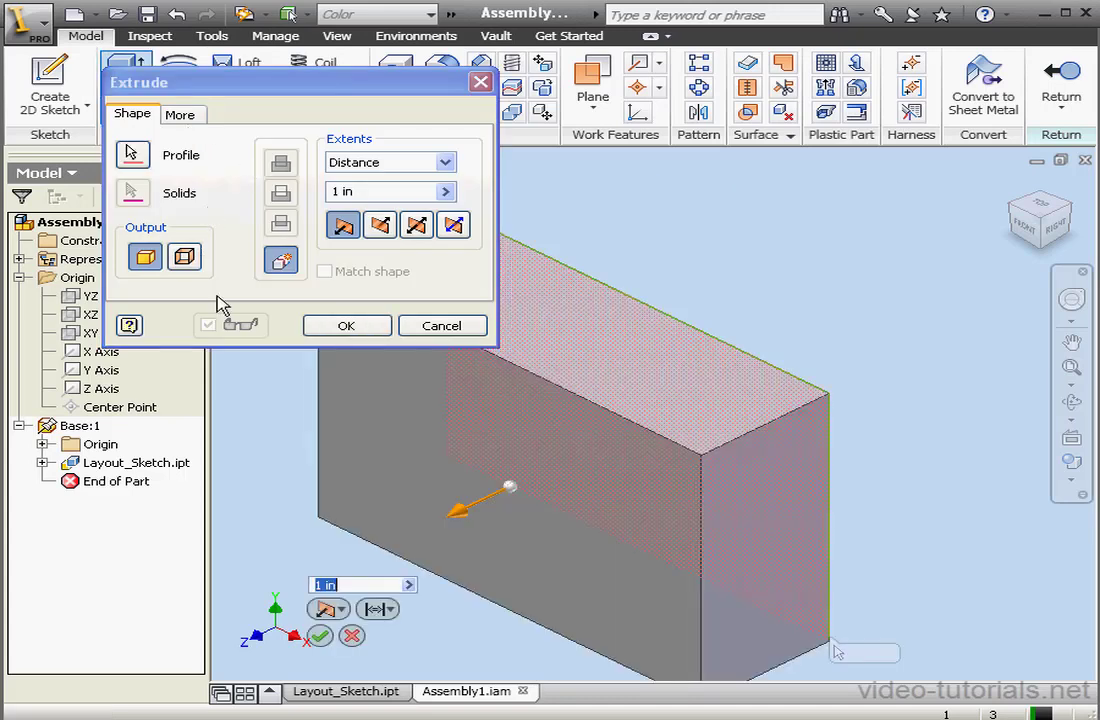
click(381, 226)
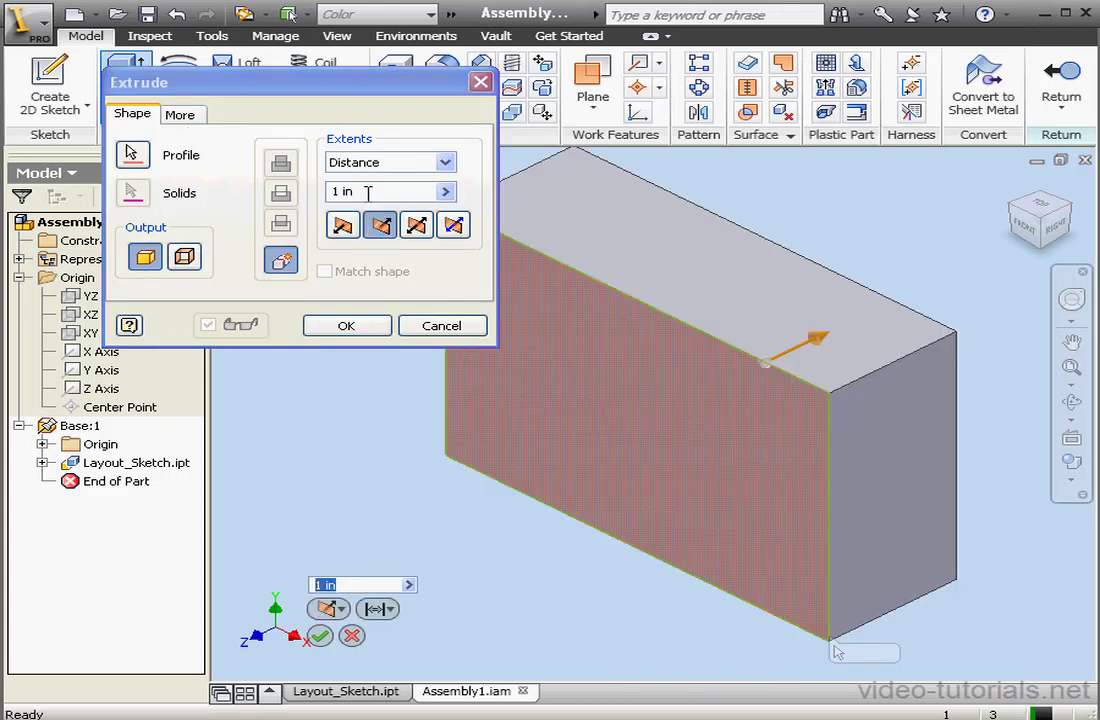
click(378, 190)
text(.)
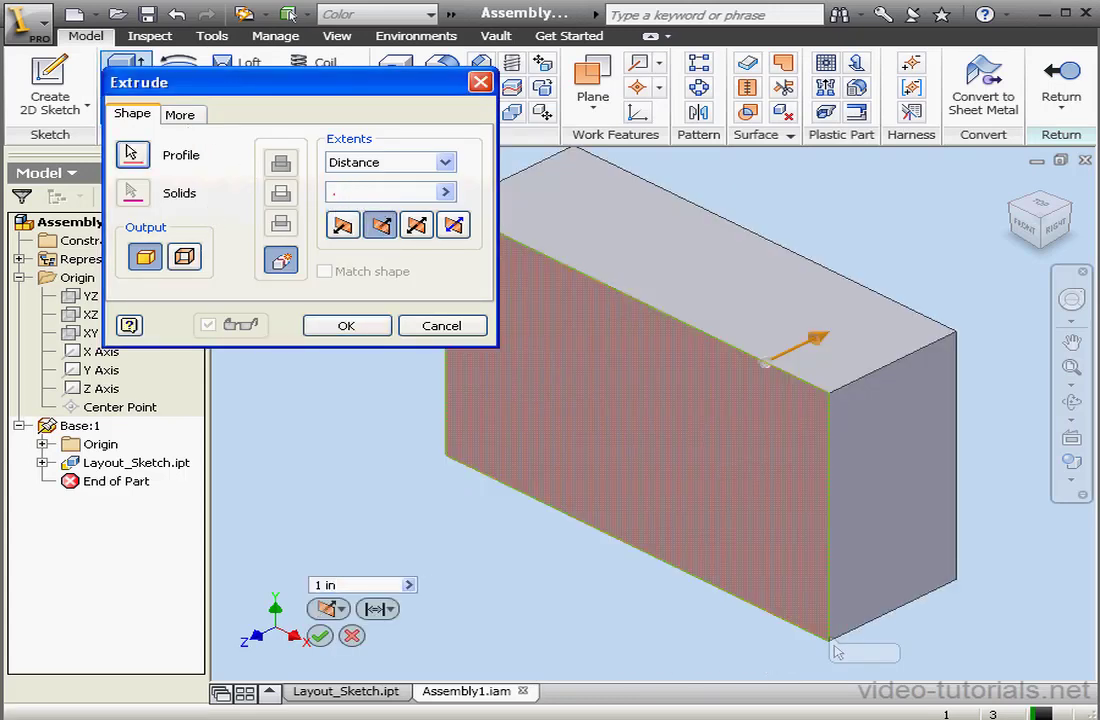
text(125)
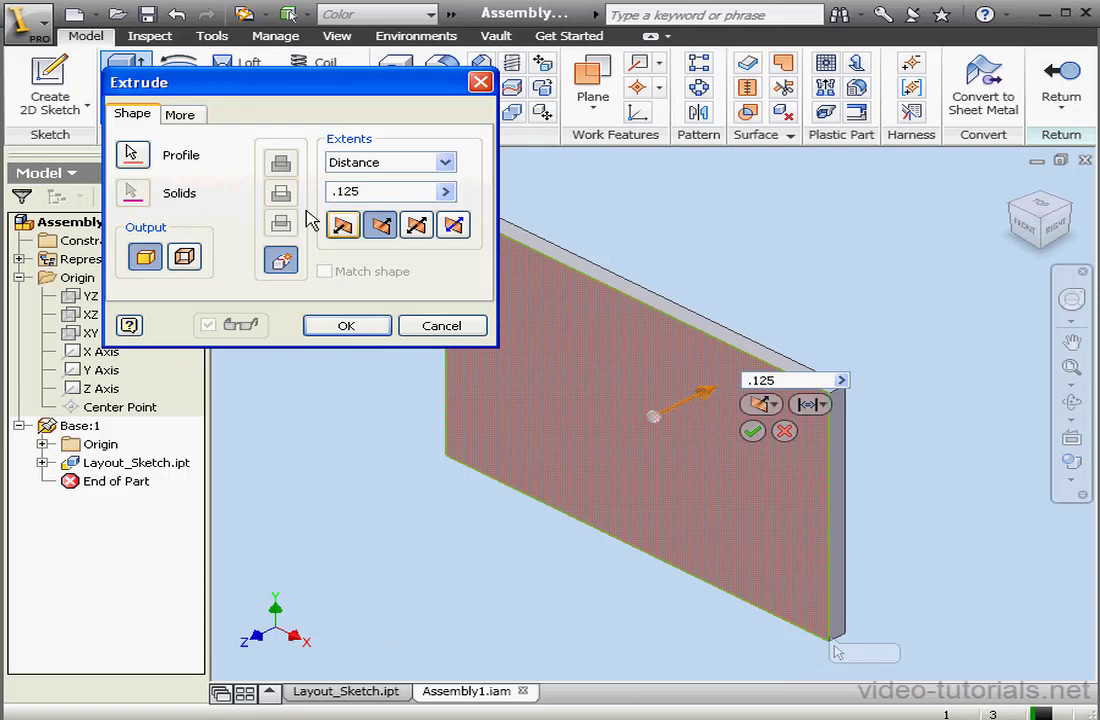
click(350, 326)
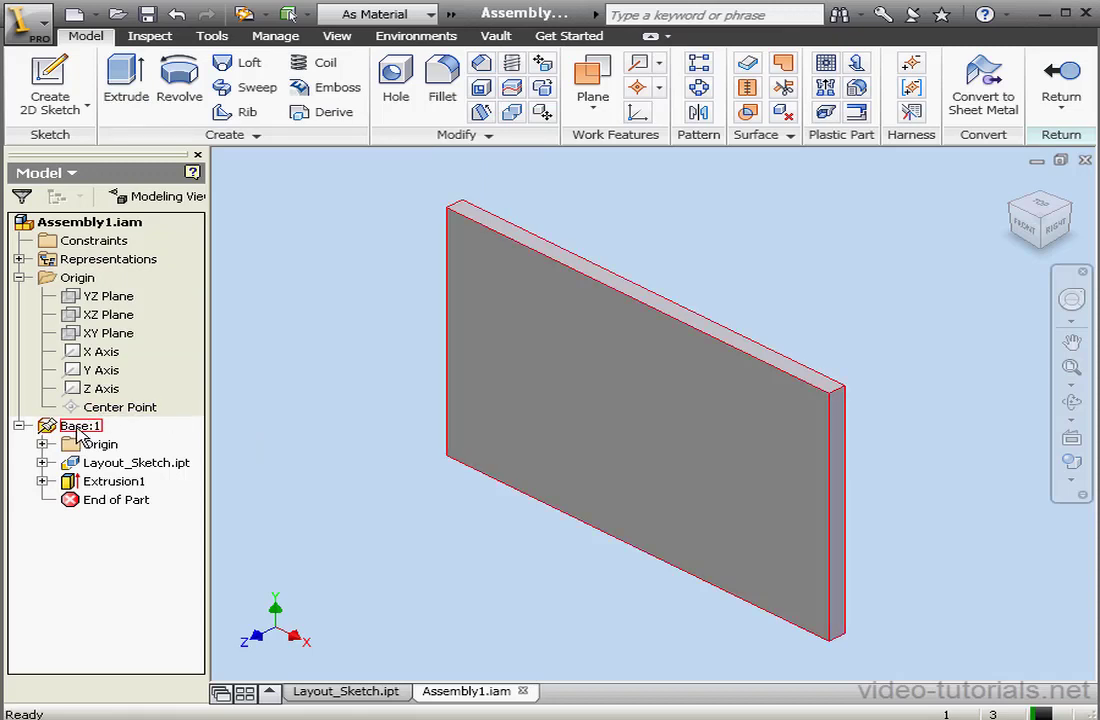
click(19, 426)
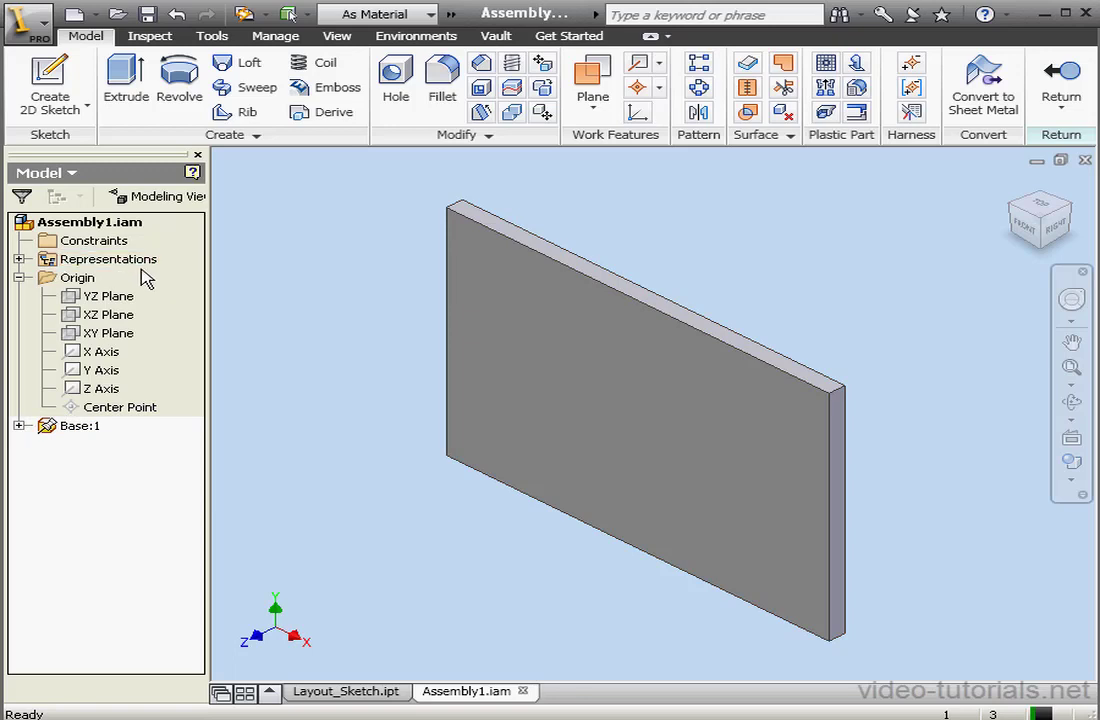
click(1050, 110)
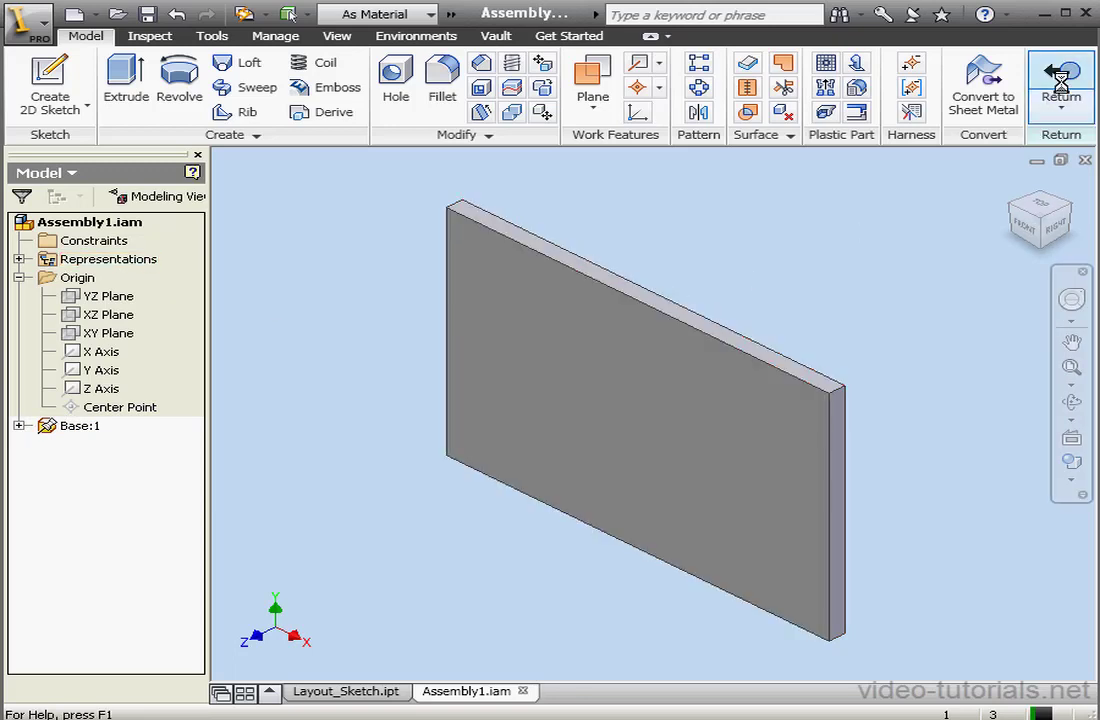
Create an in-place component named Block from the Standard.ipt template on the assembly's XY Plane
click(89, 80)
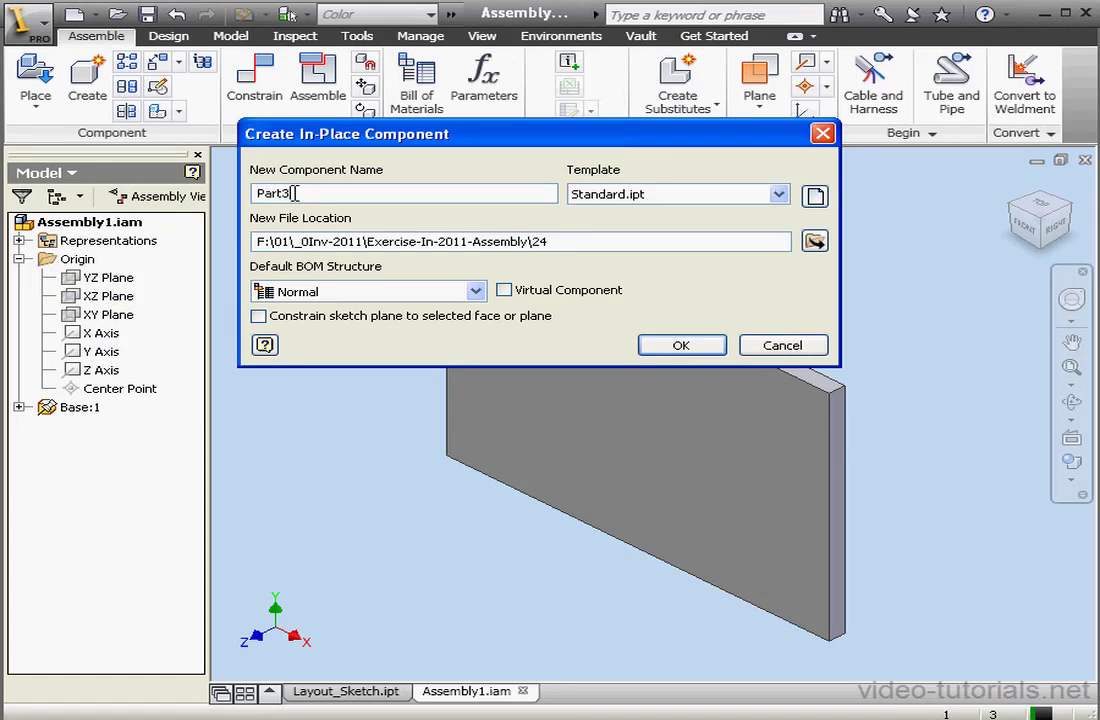
text(Block)
click(683, 346)
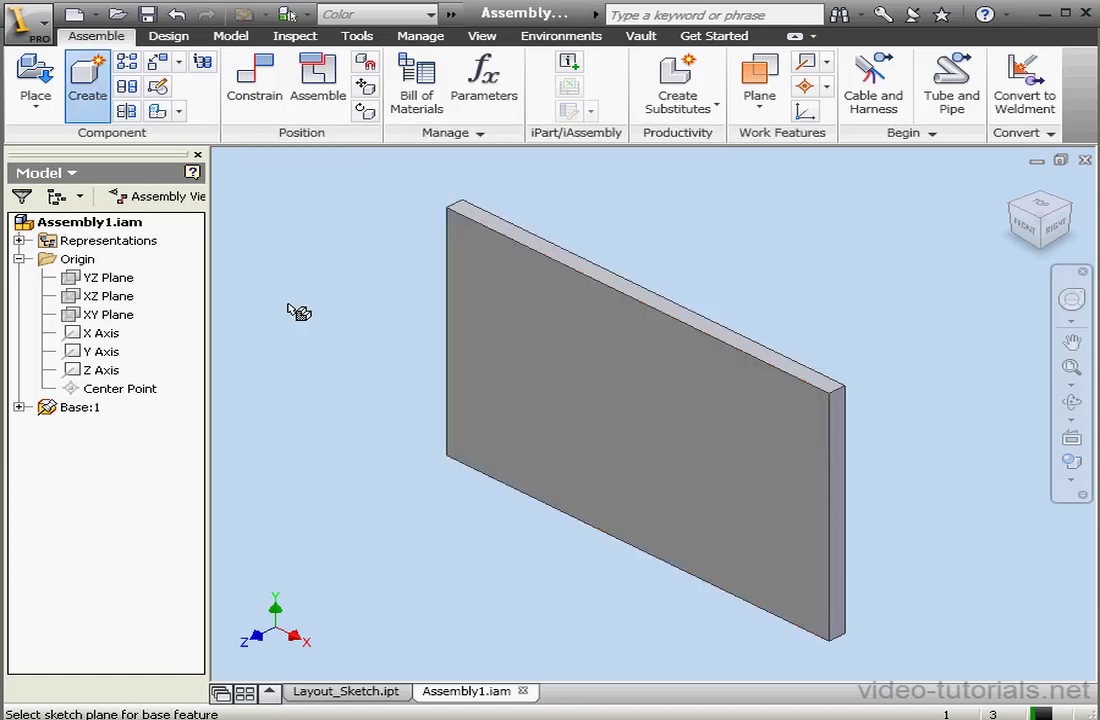
click(105, 318)
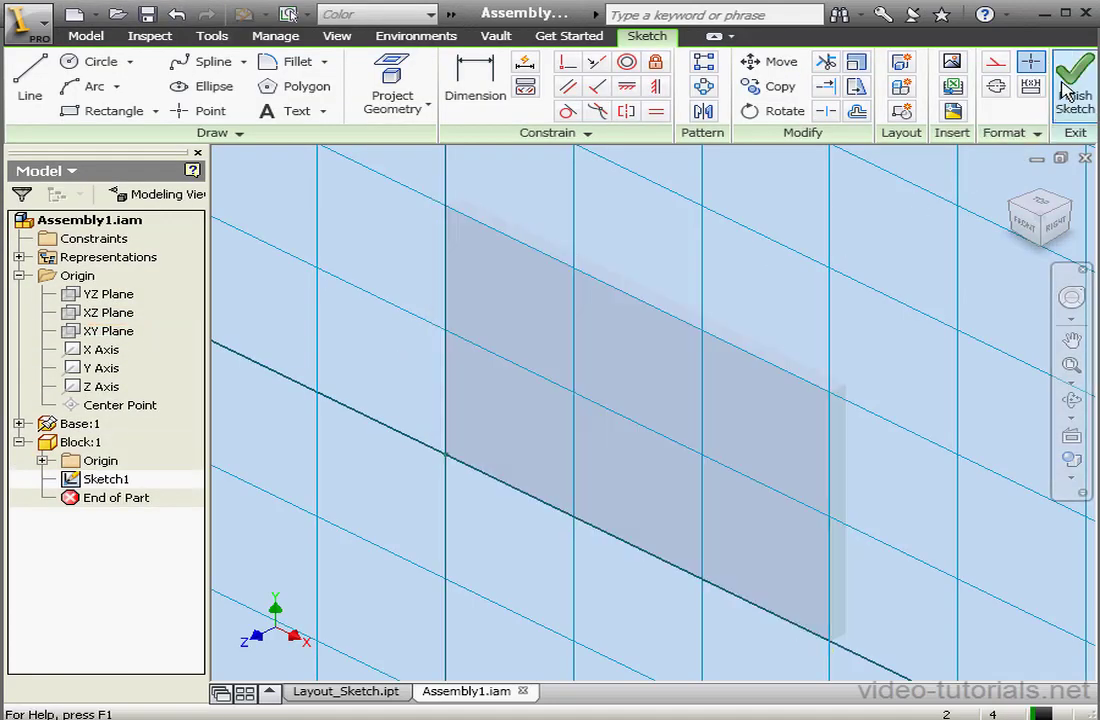
Finish the empty sketch in the Block component and delete it
click(1068, 92)
right_click(118, 483)
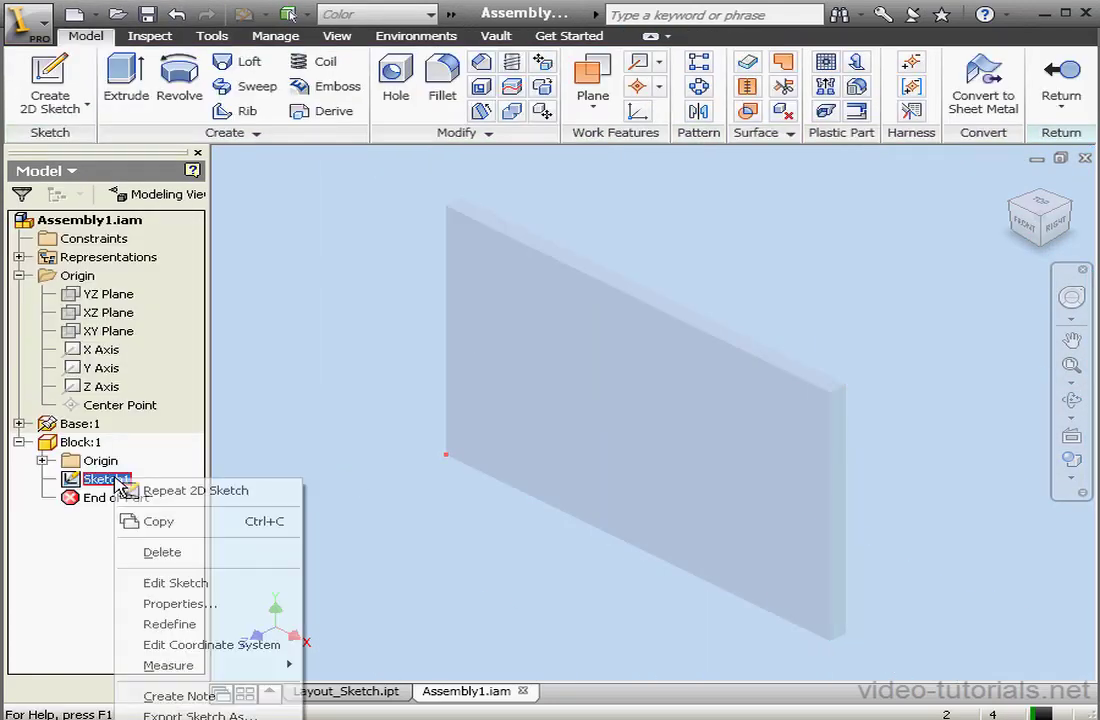
click(200, 552)
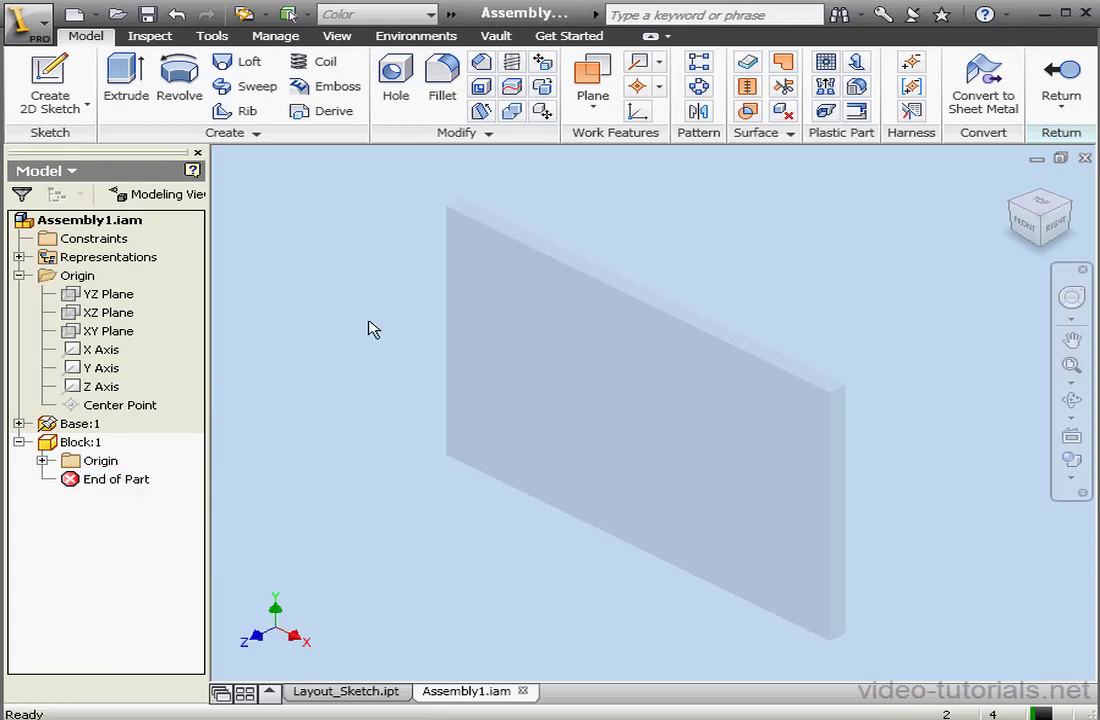
Derive only the Block sketch from Layout_Sketch.ipt in folder 24 into the Block component, excluding the Base sketch
click(275, 36)
click(371, 82)
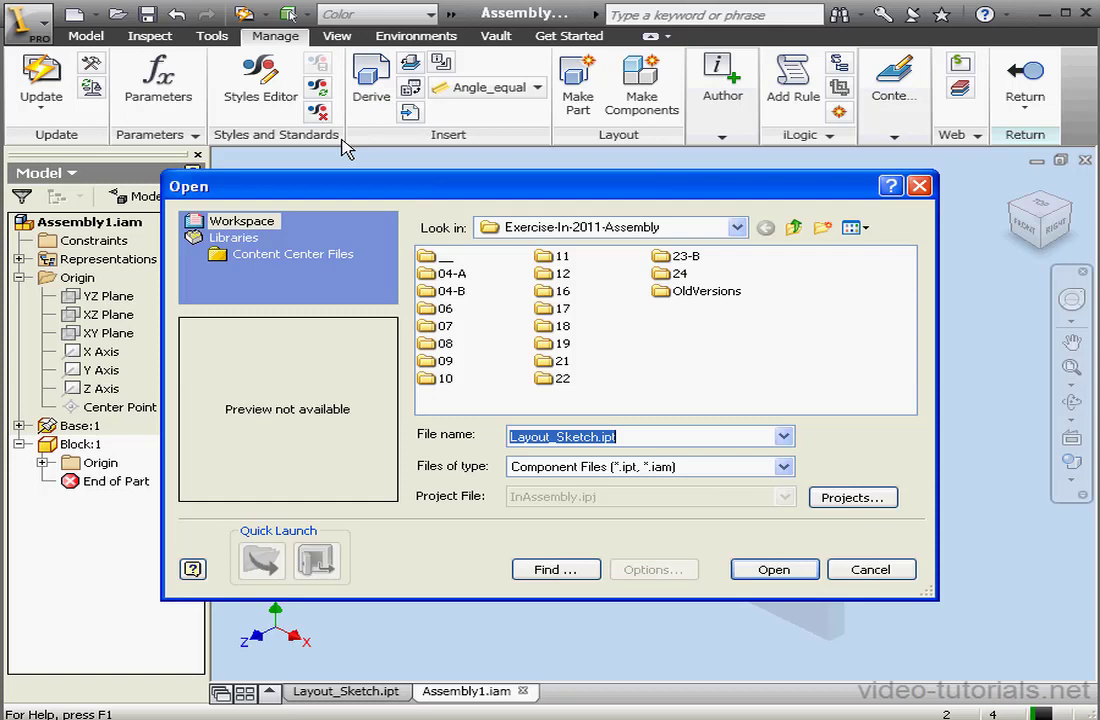
double_click(675, 275)
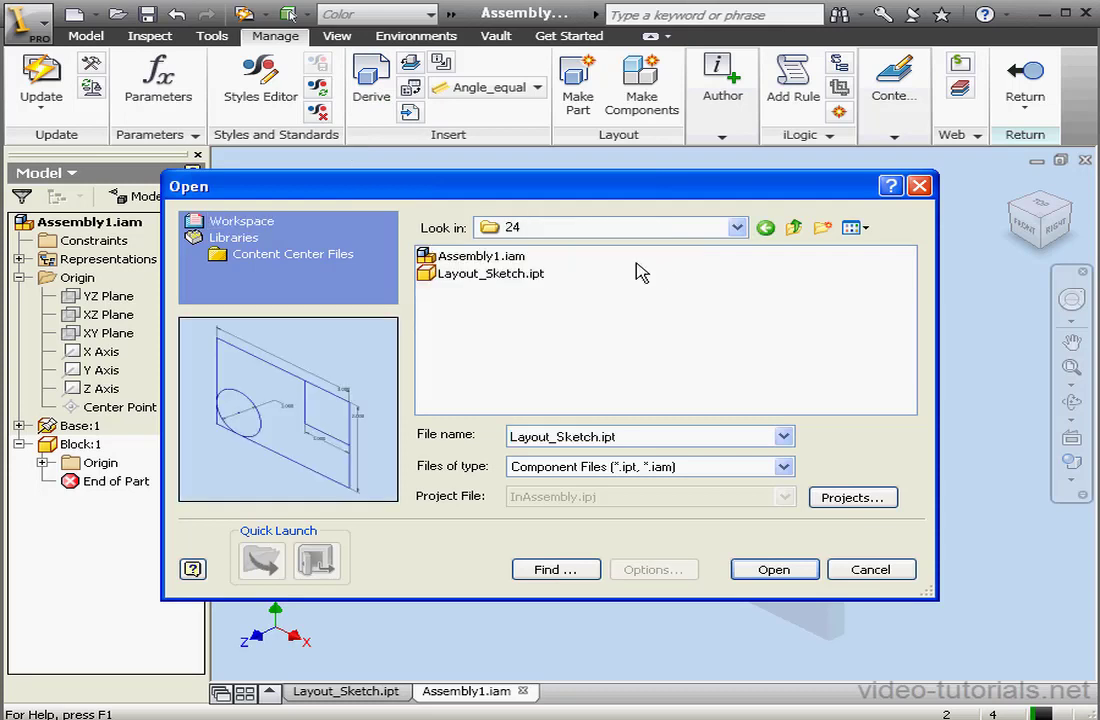
click(530, 275)
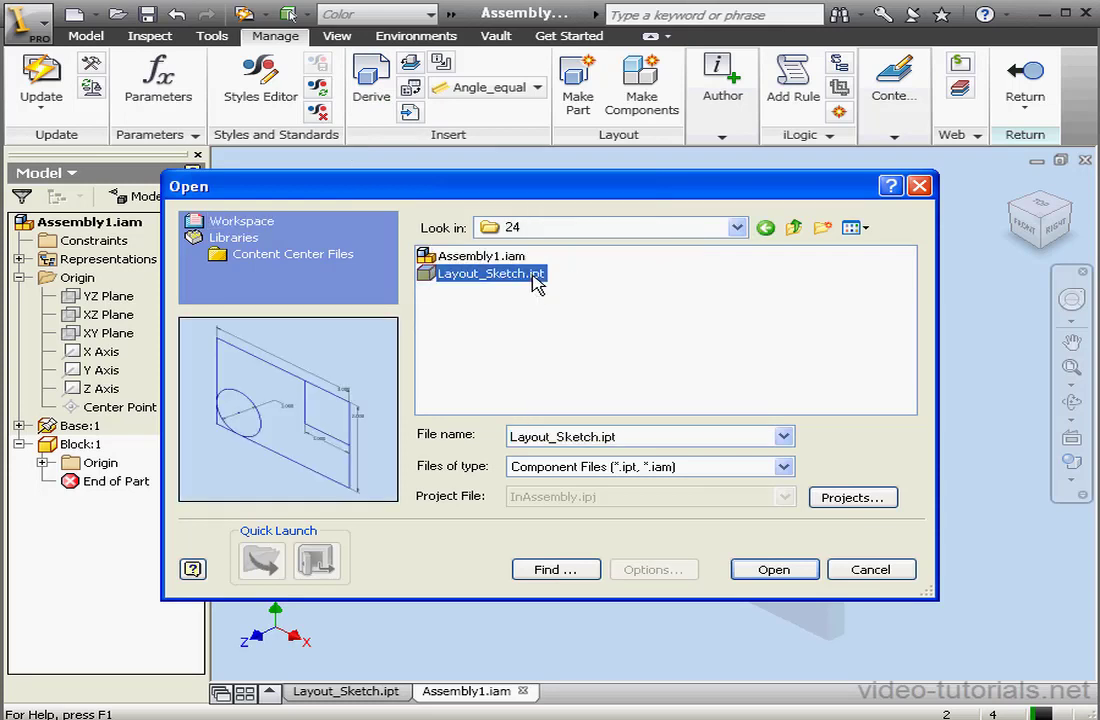
click(785, 569)
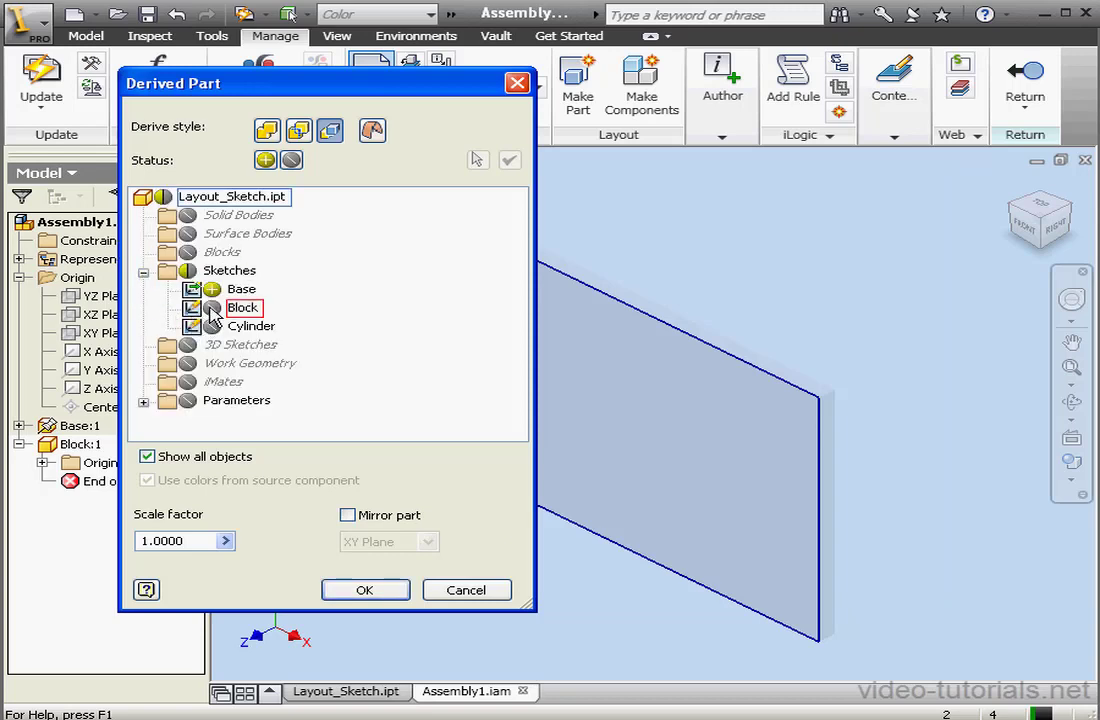
click(211, 310)
click(236, 390)
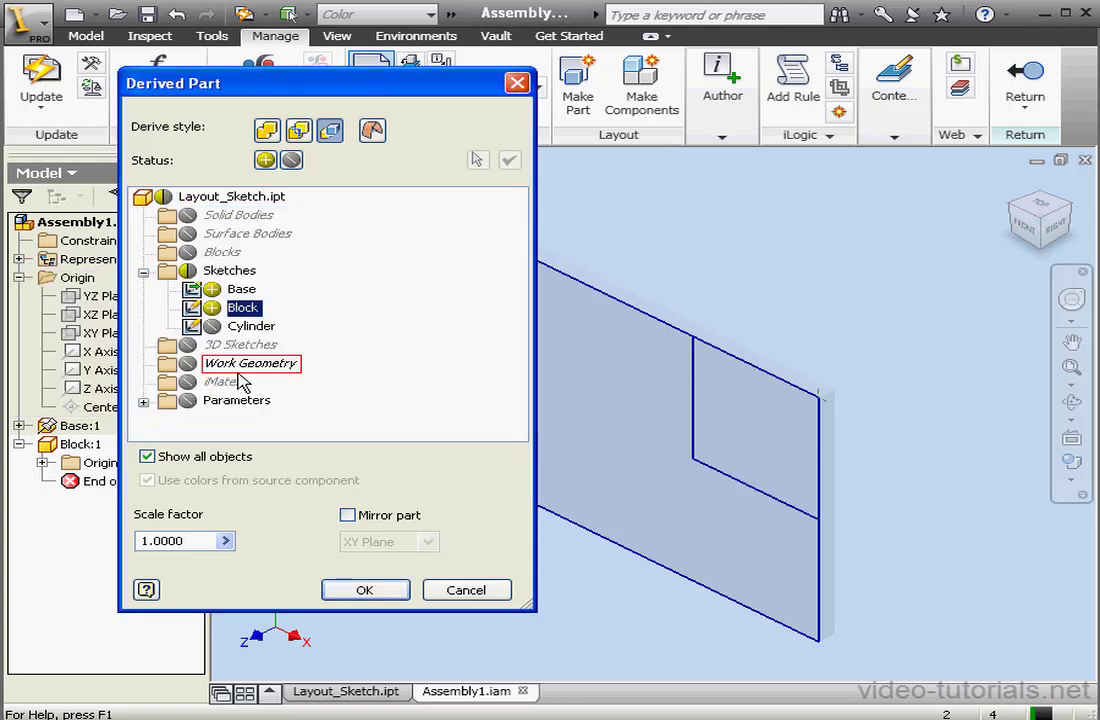
click(211, 289)
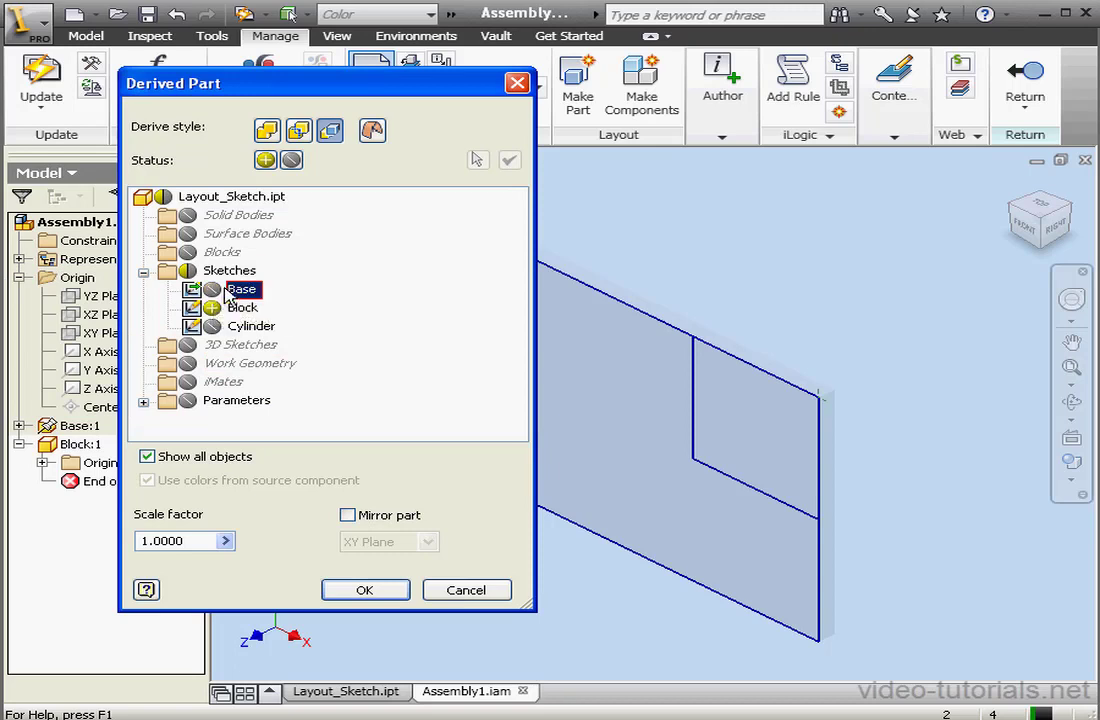
click(380, 590)
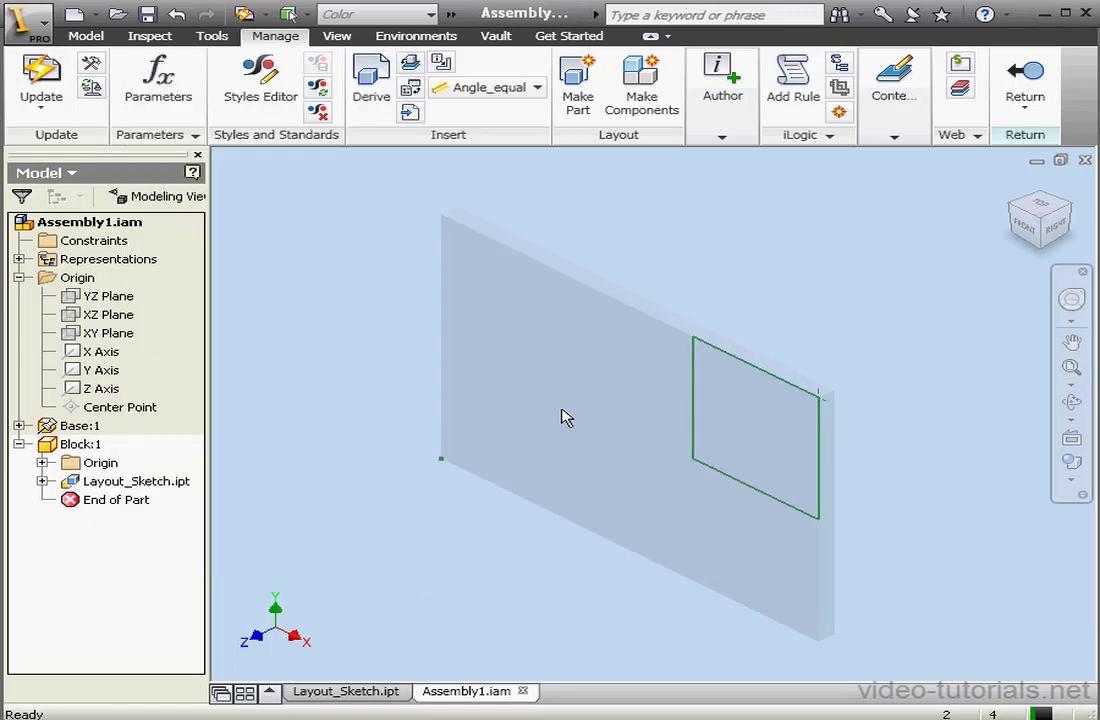
Extrude the derived Block profile 0.5 in in the default direction and return to the assembly
click(88, 34)
click(126, 90)
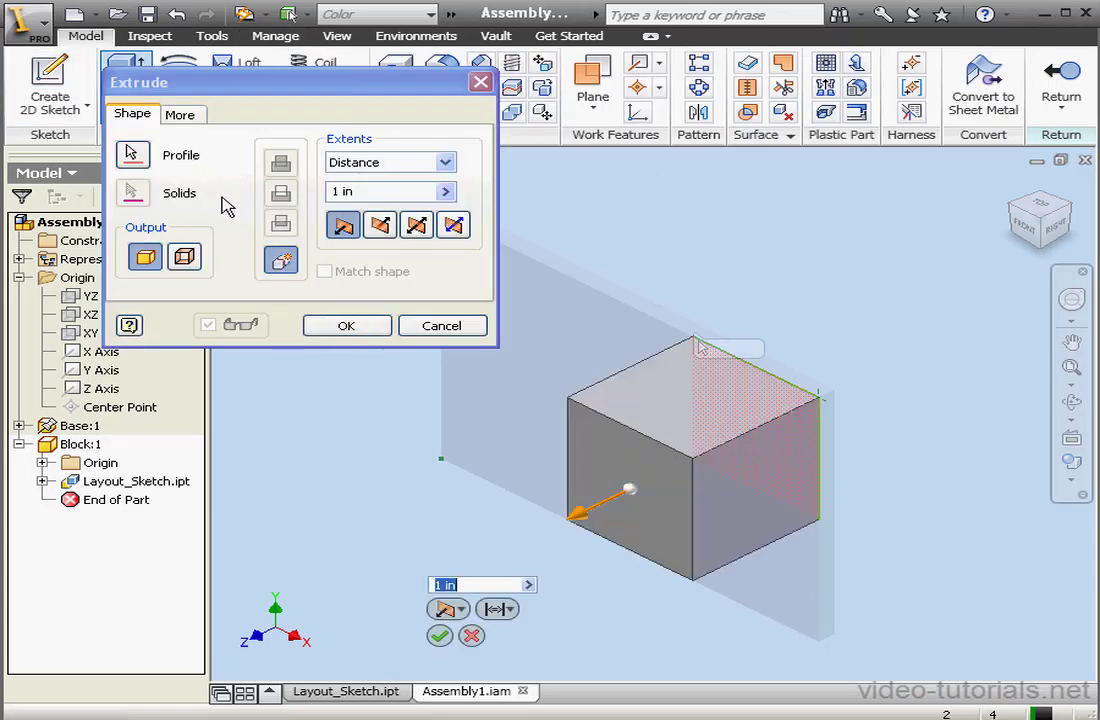
drag(351, 190, 325, 200)
text(.)
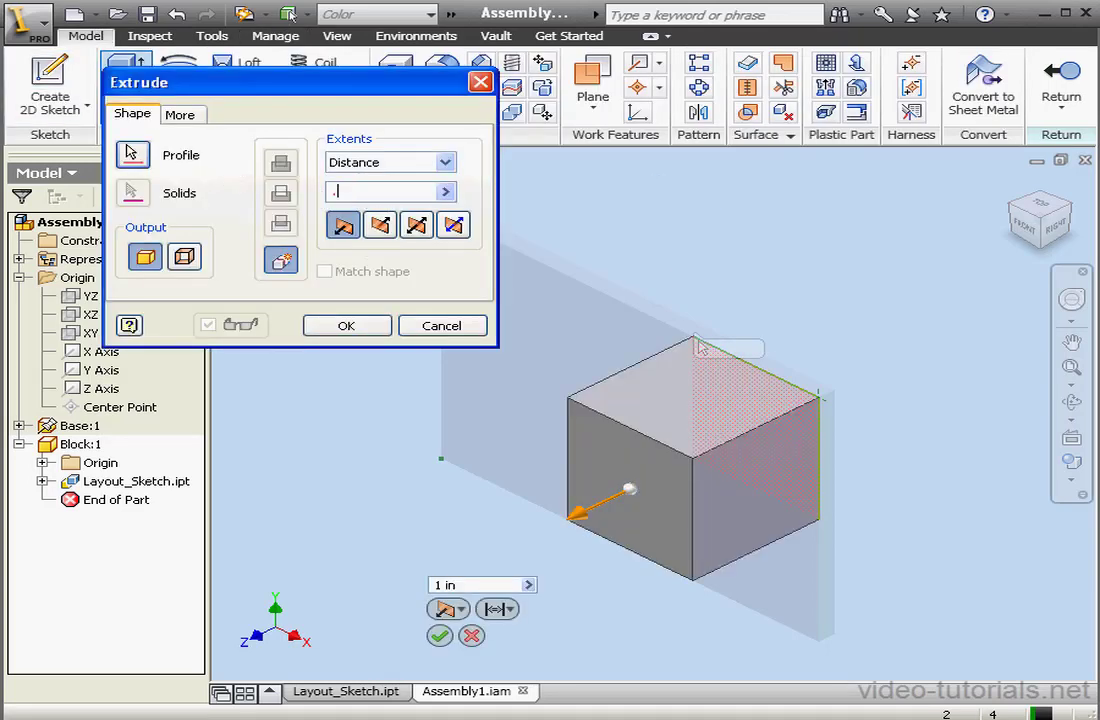
text(5)
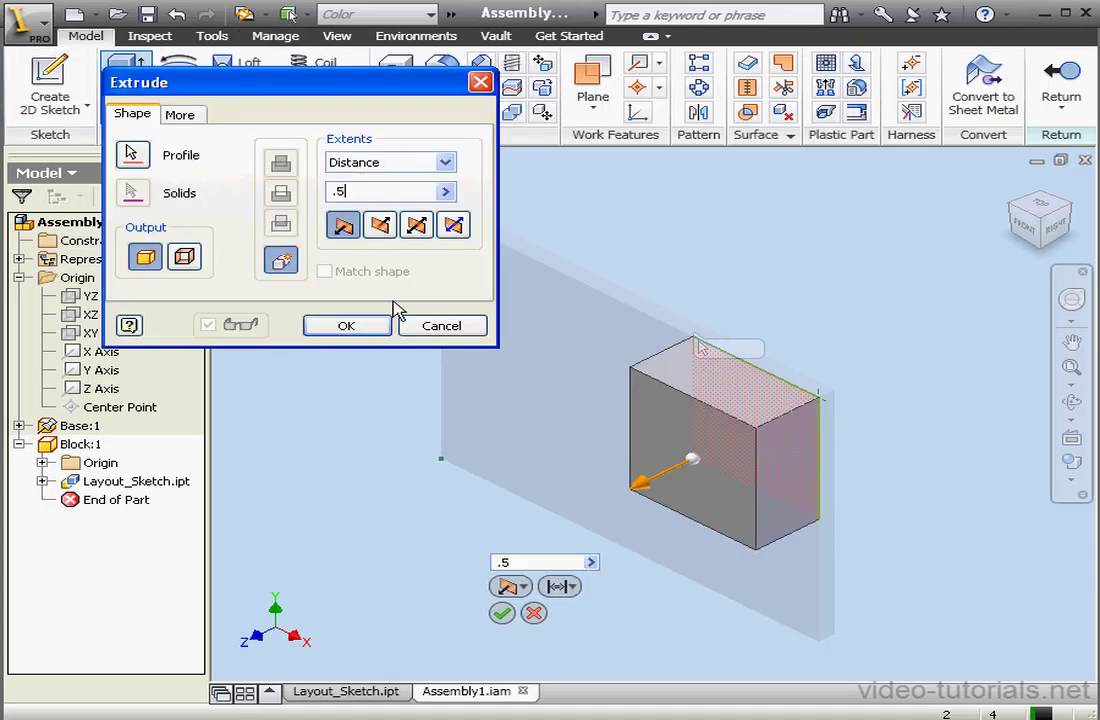
click(345, 327)
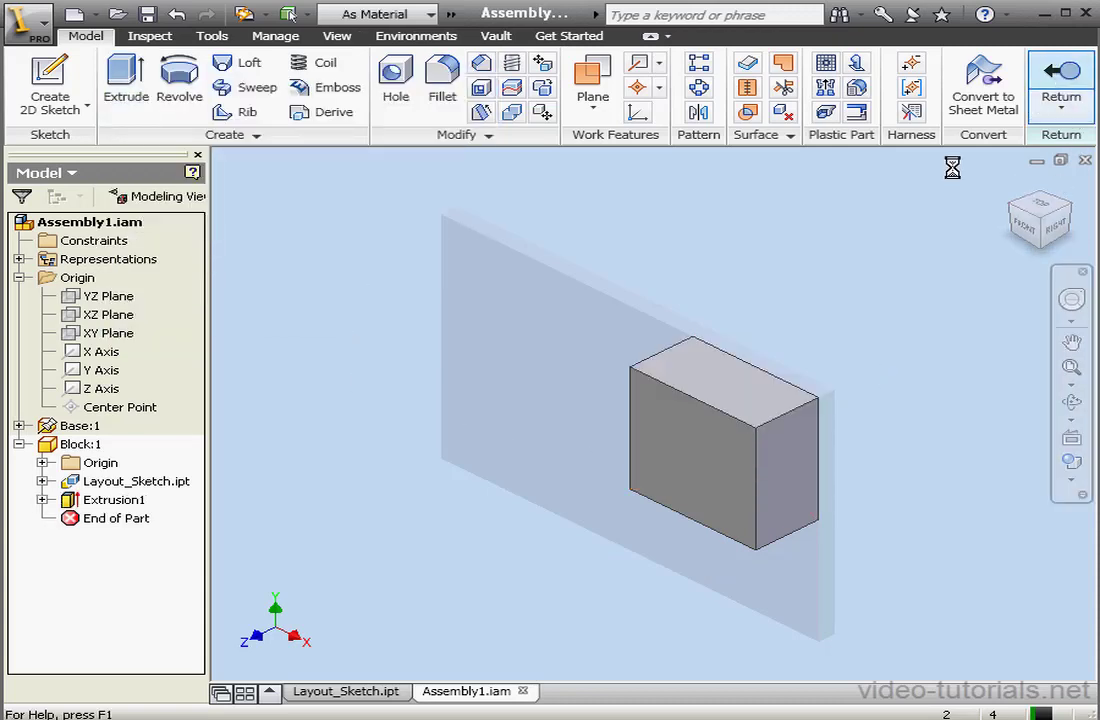
click(1061, 75)
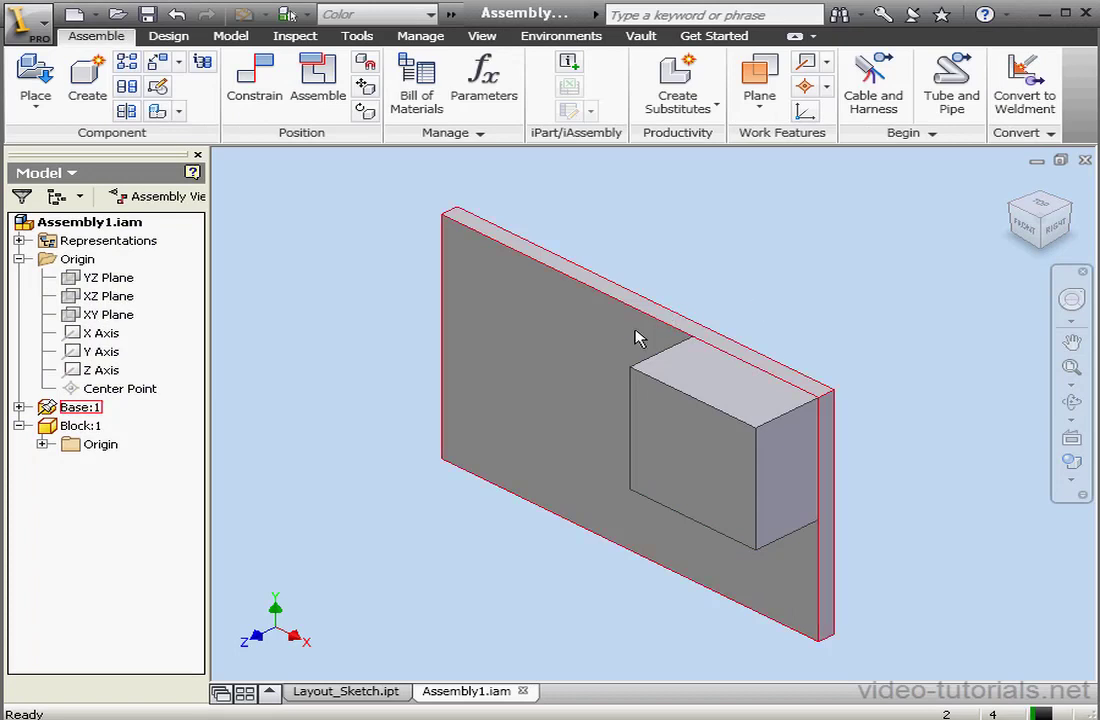
Undo a trial move of the Block component away from the base and ground the component
drag(776, 457, 457, 342)
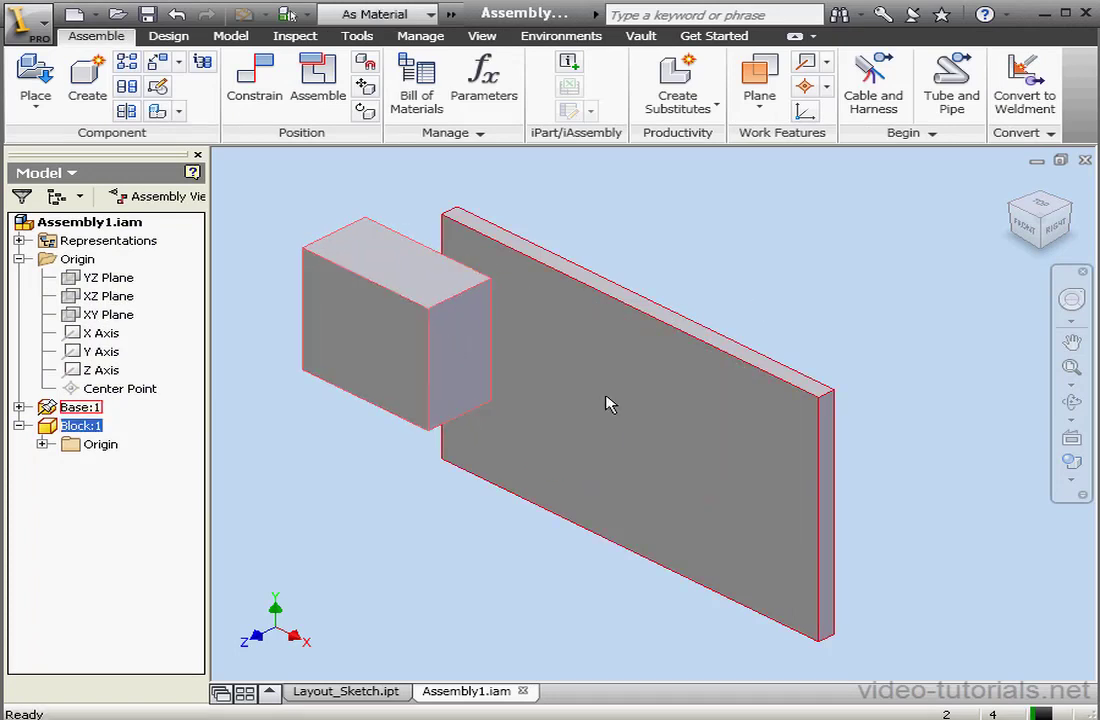
click(178, 15)
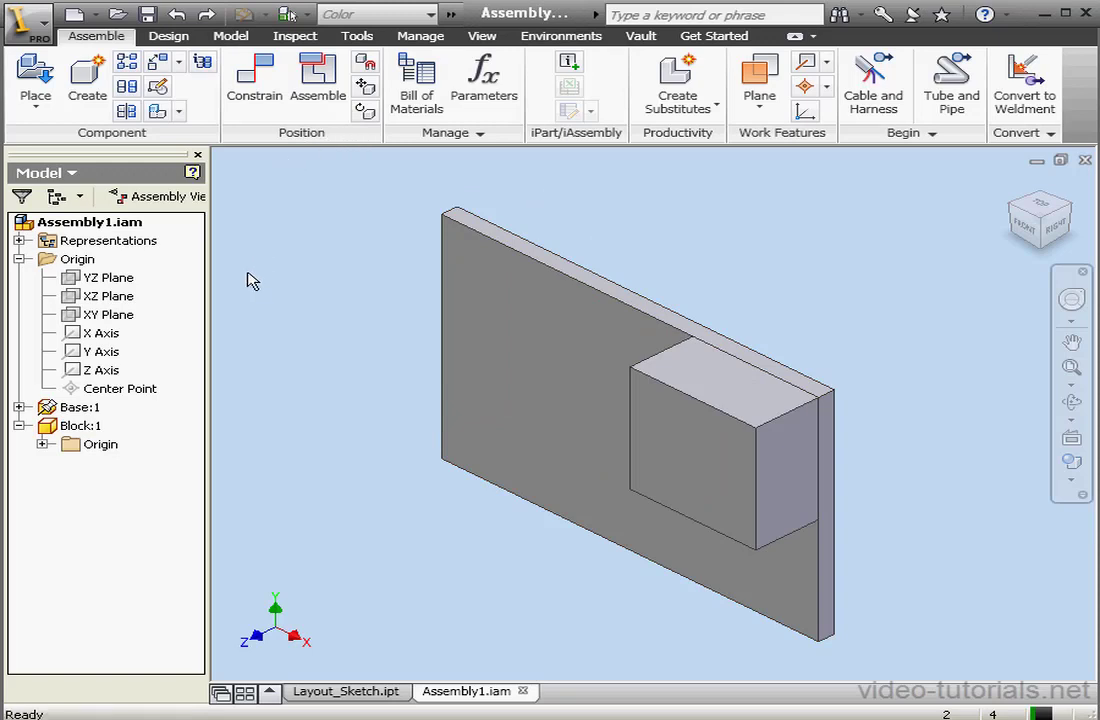
right_click(75, 428)
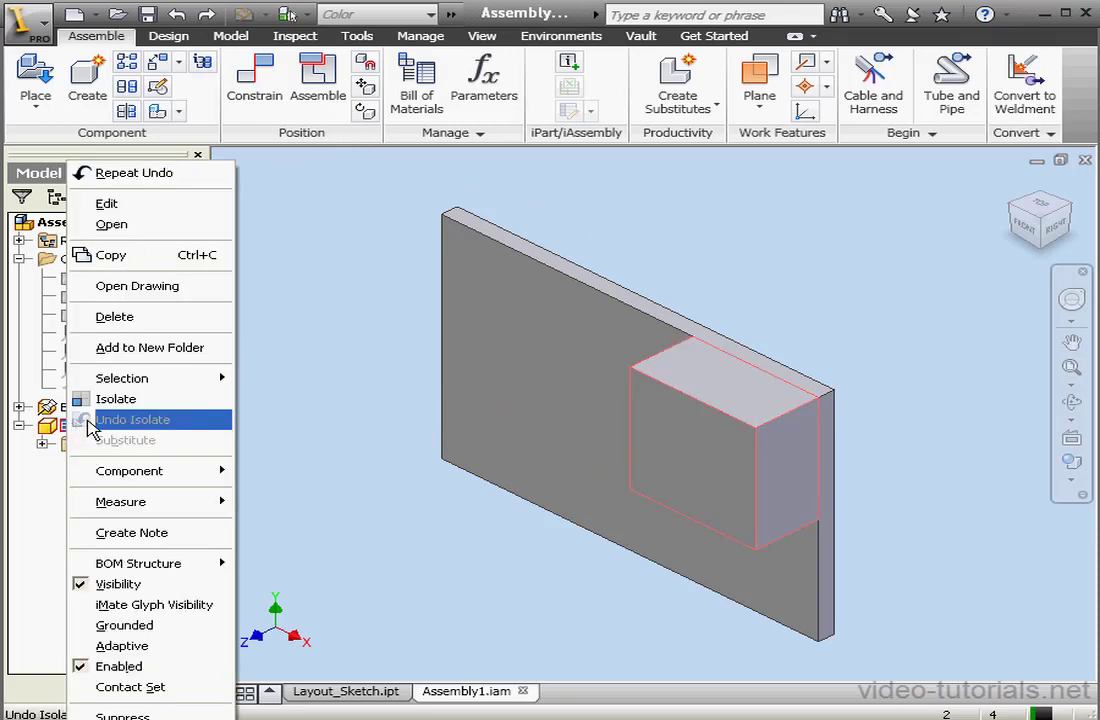
click(135, 626)
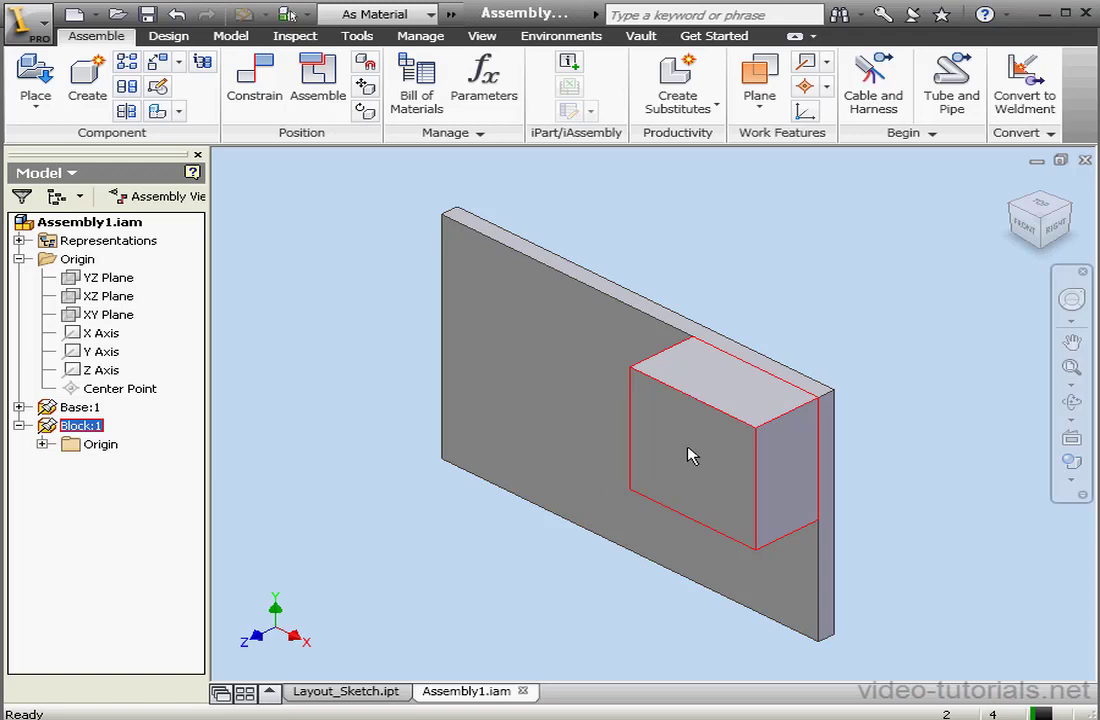
Create an in-place component named Cylinder from the Standard.ipt template on the assembly's XY Plane
click(87, 90)
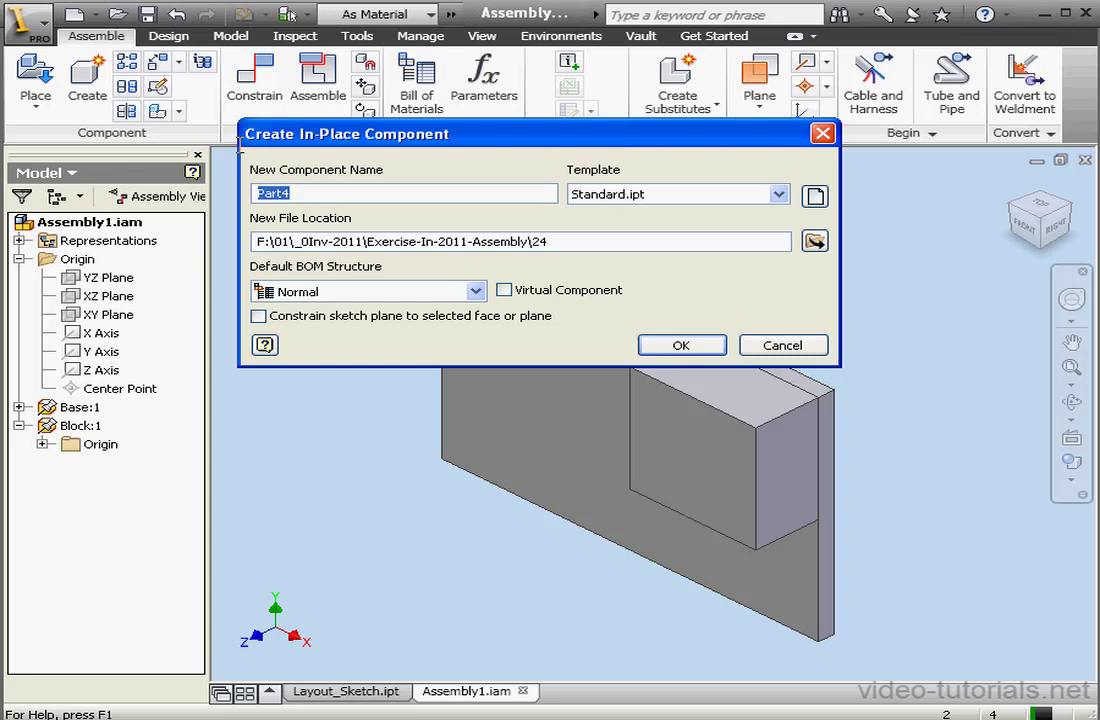
text(L)
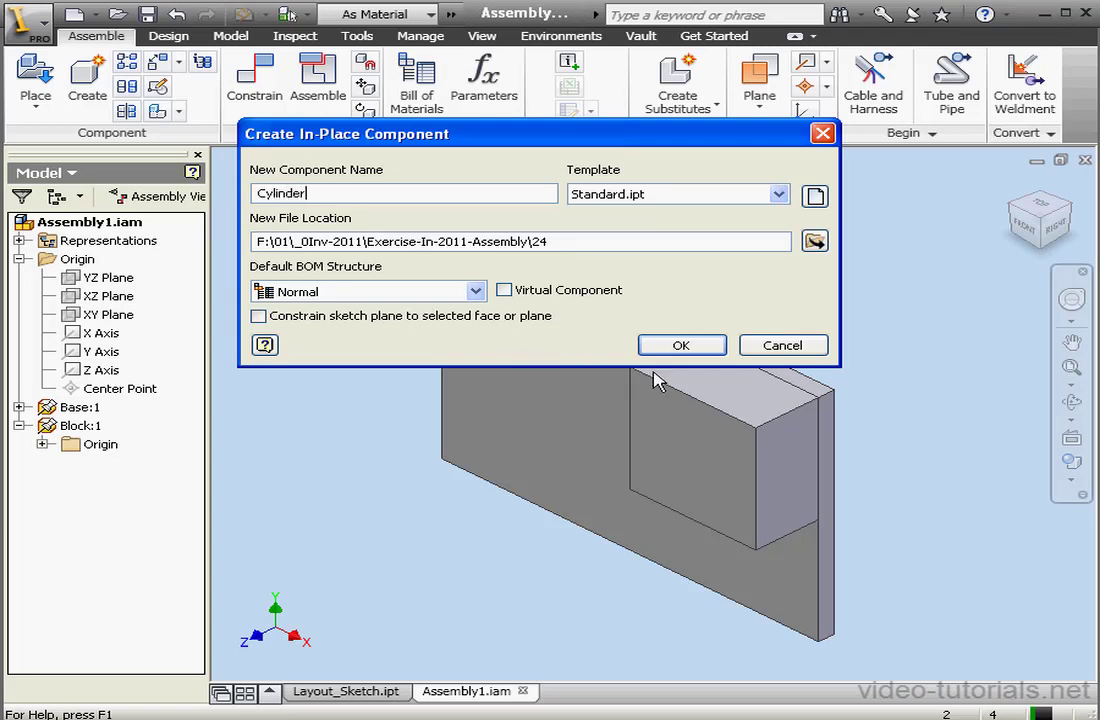
click(682, 346)
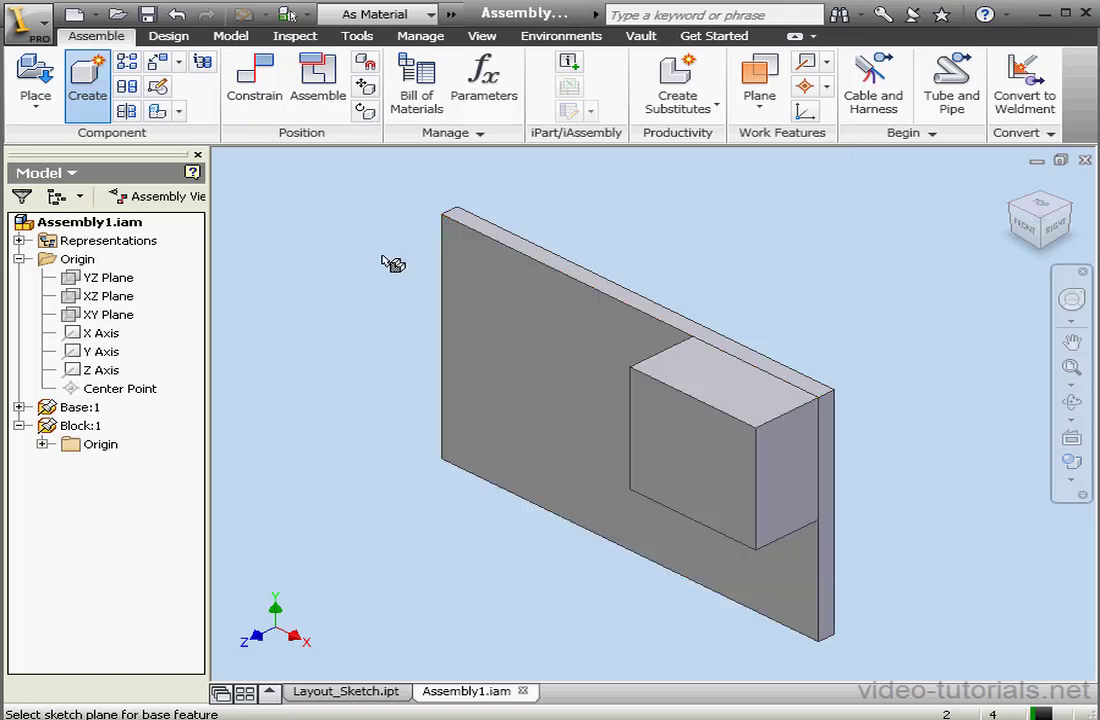
click(126, 314)
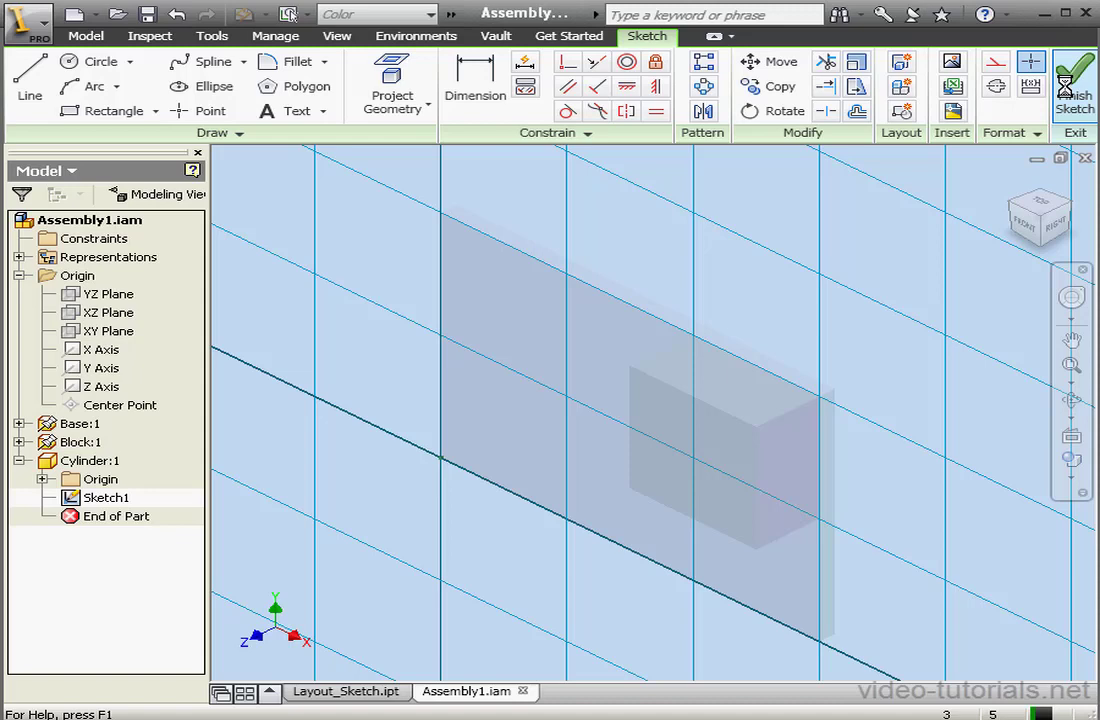
Finish the empty sketch in the Cylinder component and delete it
click(1074, 100)
right_click(102, 497)
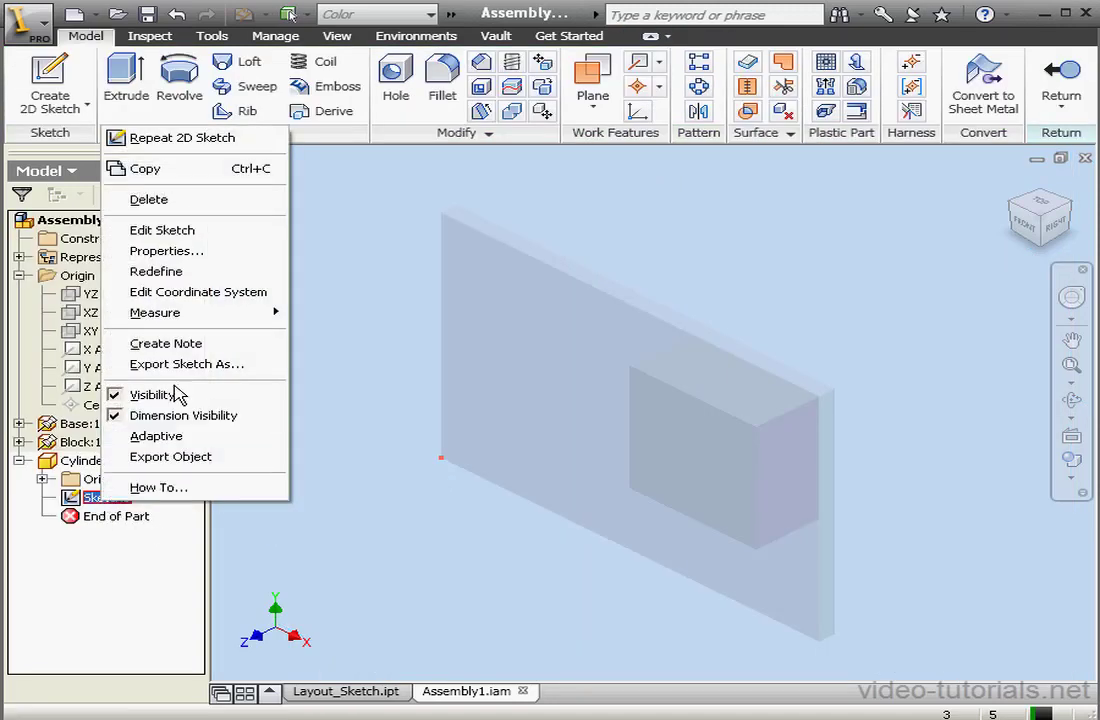
click(165, 200)
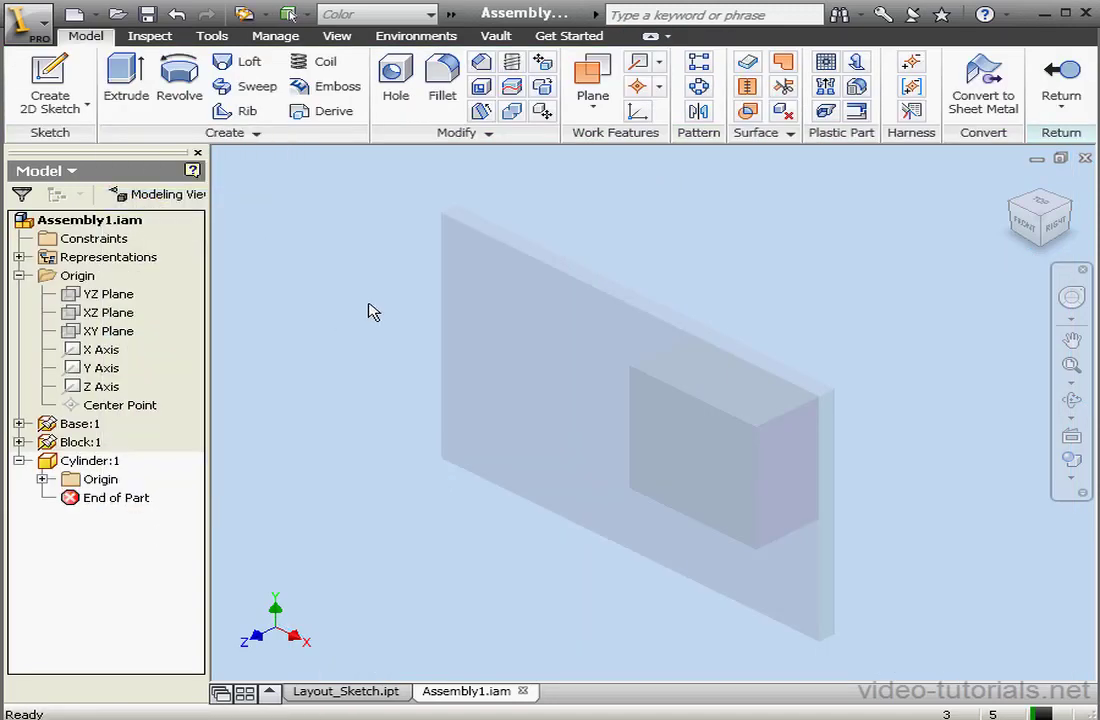
Derive only the Cylinder sketch from Layout_Sketch.ipt in folder 24 into the Cylinder component, excluding the Base and Block sketches
click(275, 35)
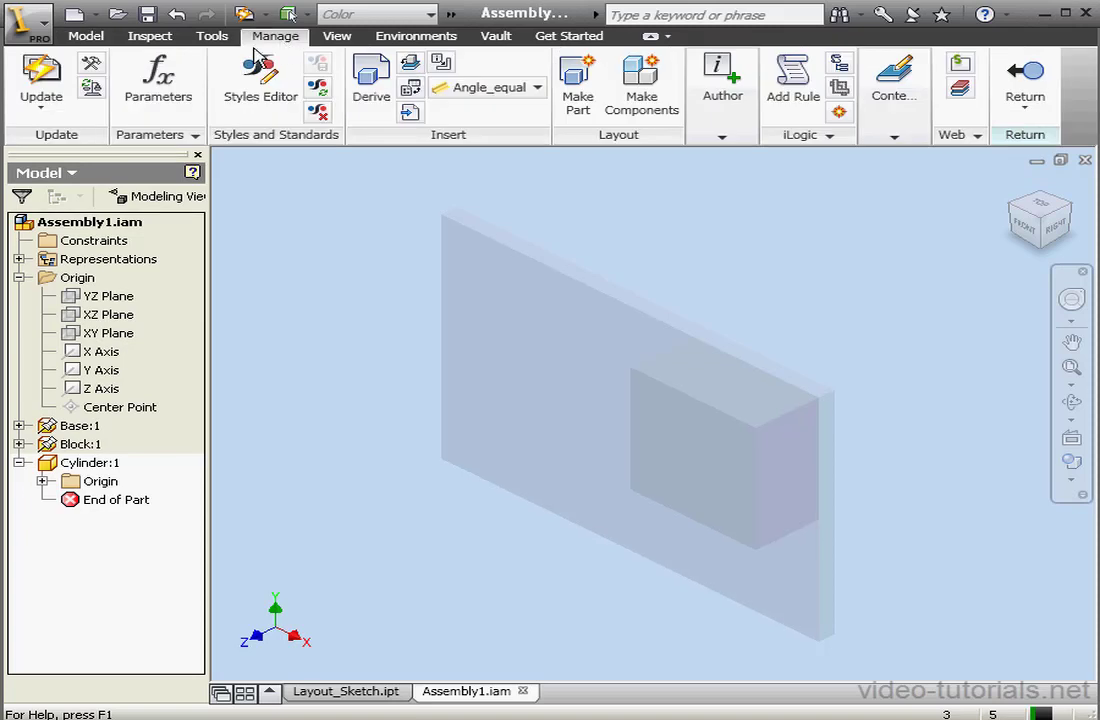
click(371, 82)
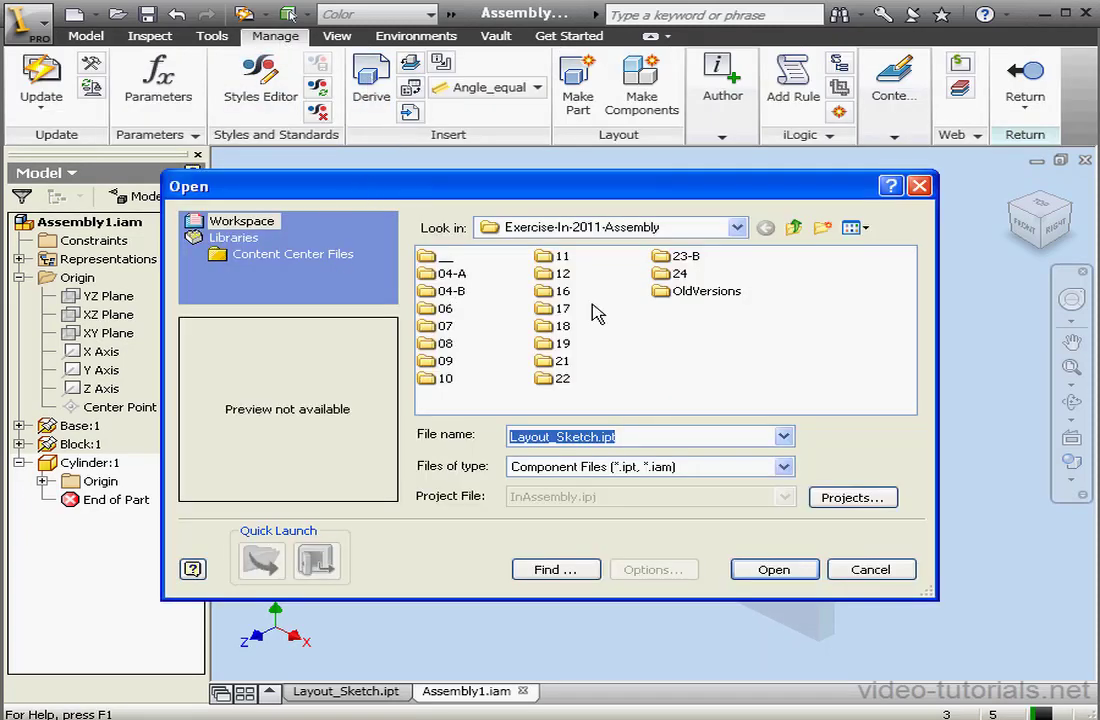
double_click(675, 280)
click(470, 280)
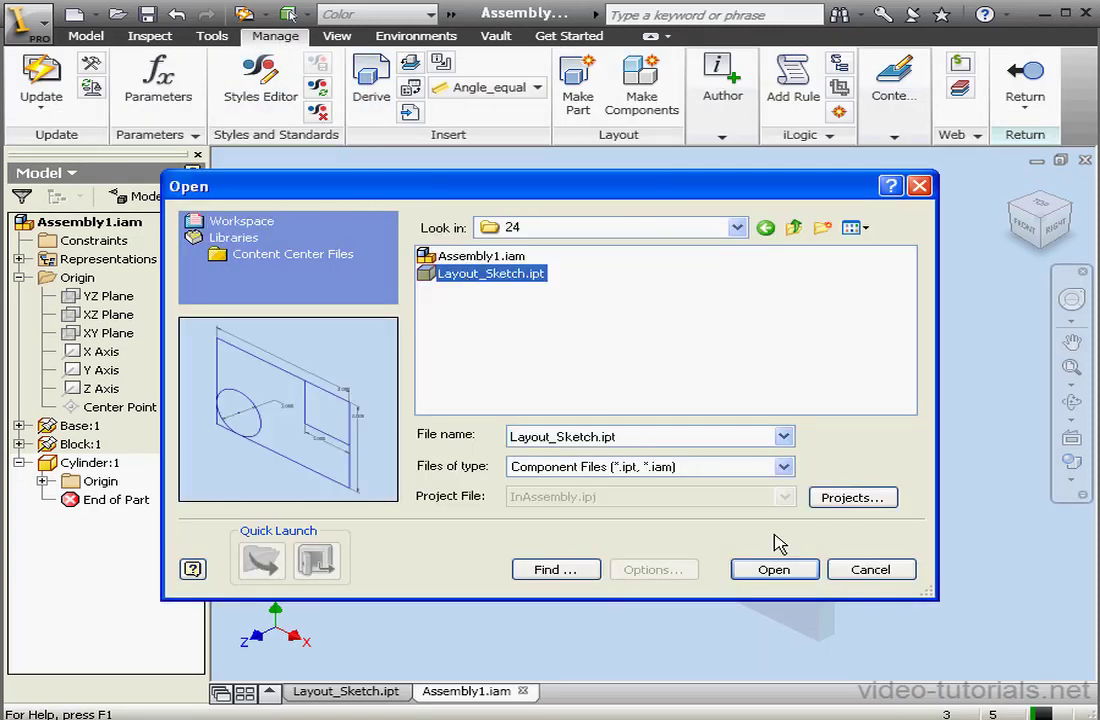
click(773, 569)
click(143, 271)
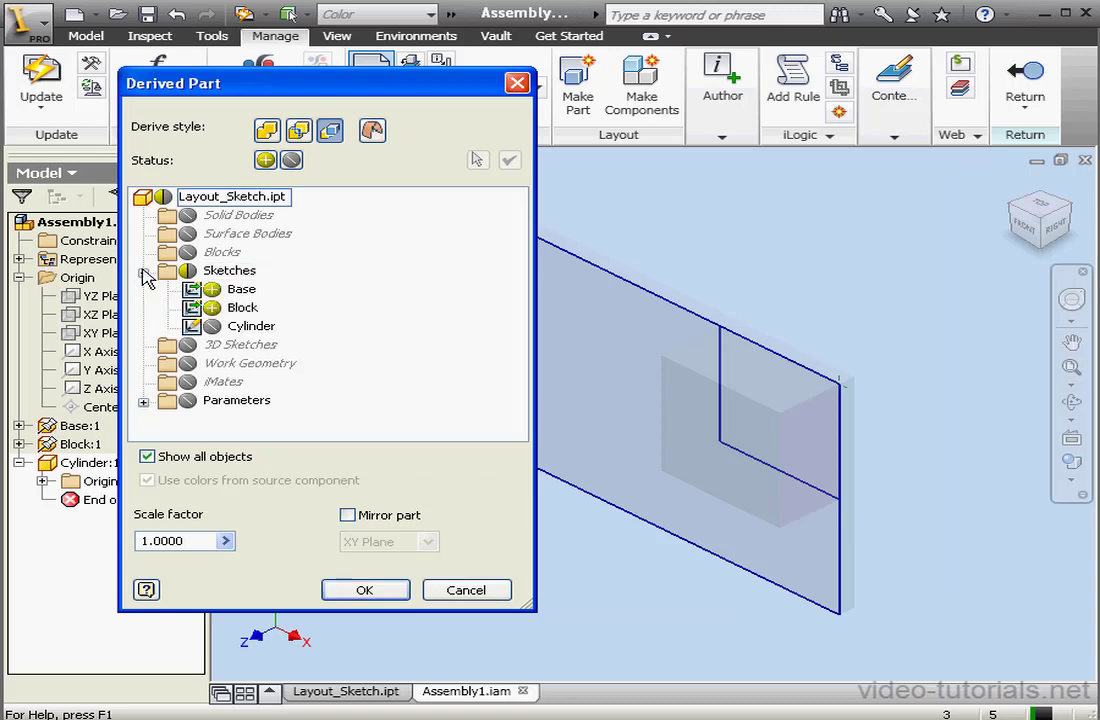
click(212, 307)
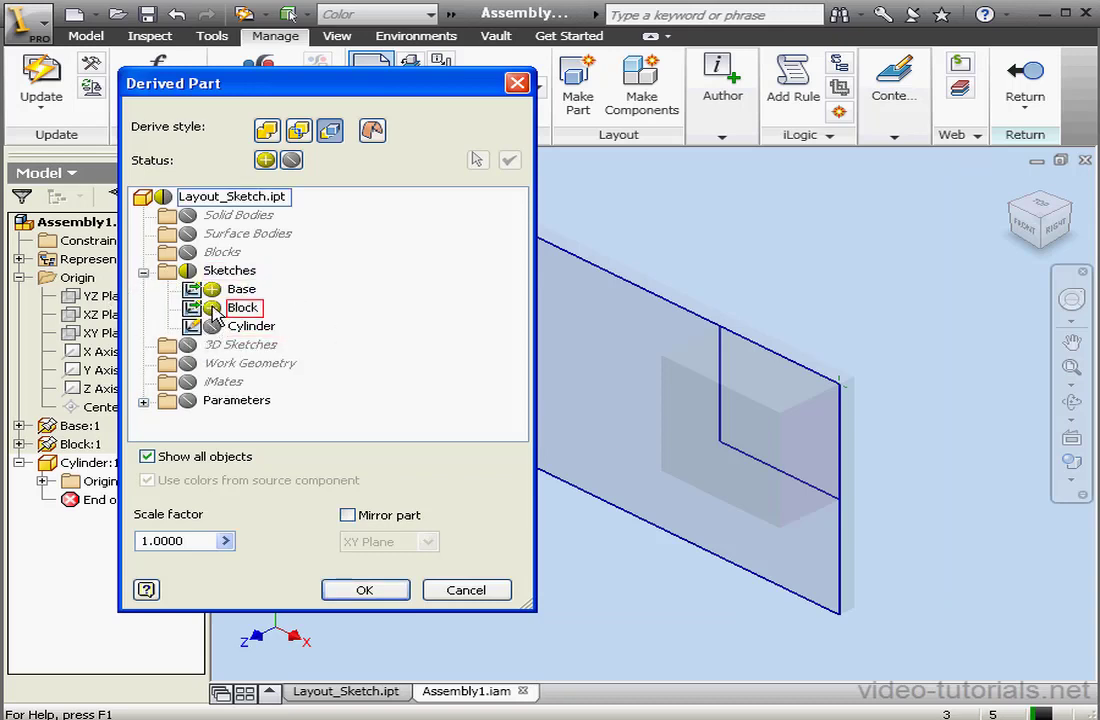
click(212, 289)
click(212, 326)
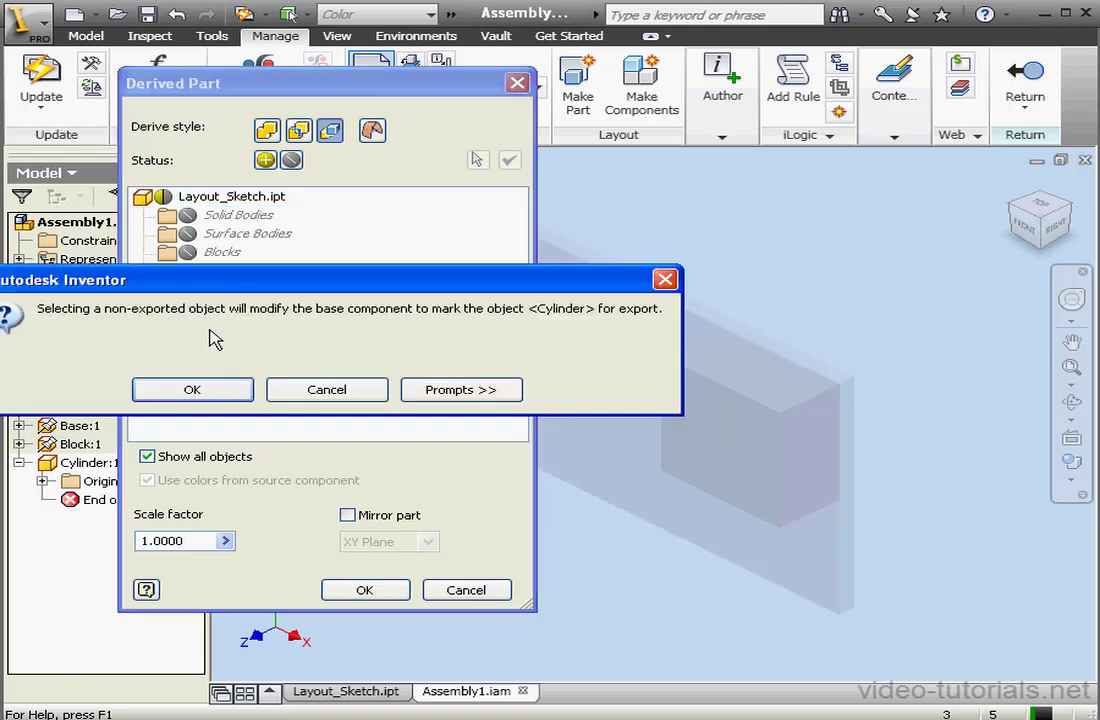
click(222, 384)
click(364, 590)
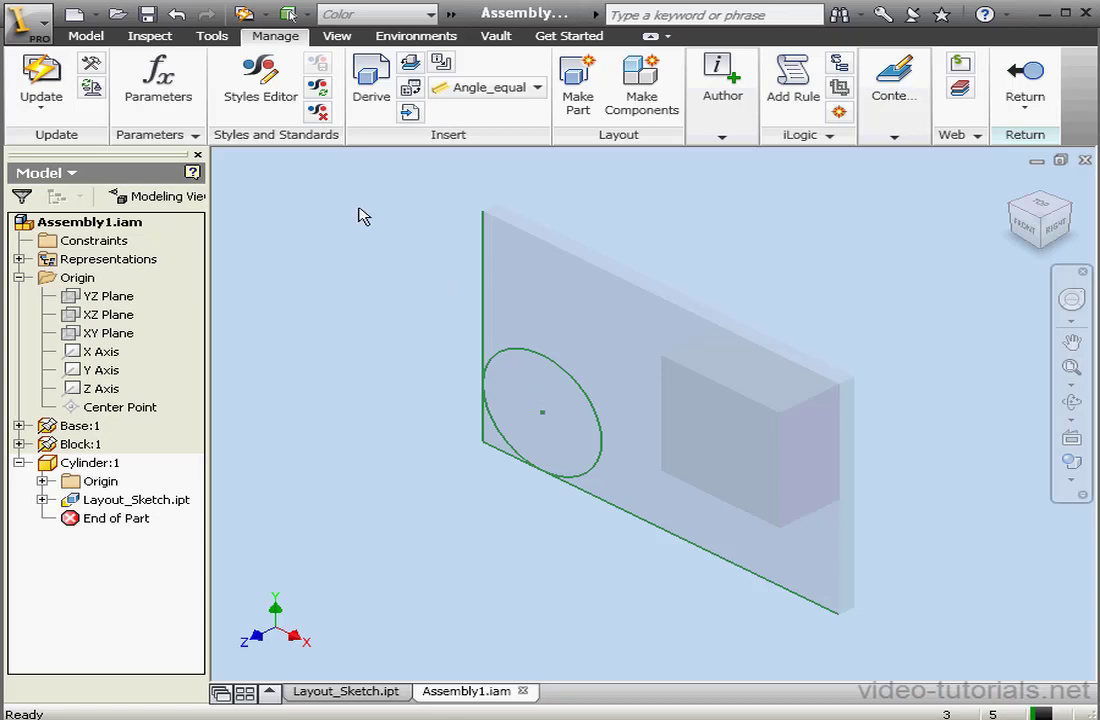
Extrude the derived Cylinder circle 1 in away from the base plate in the default direction
click(88, 36)
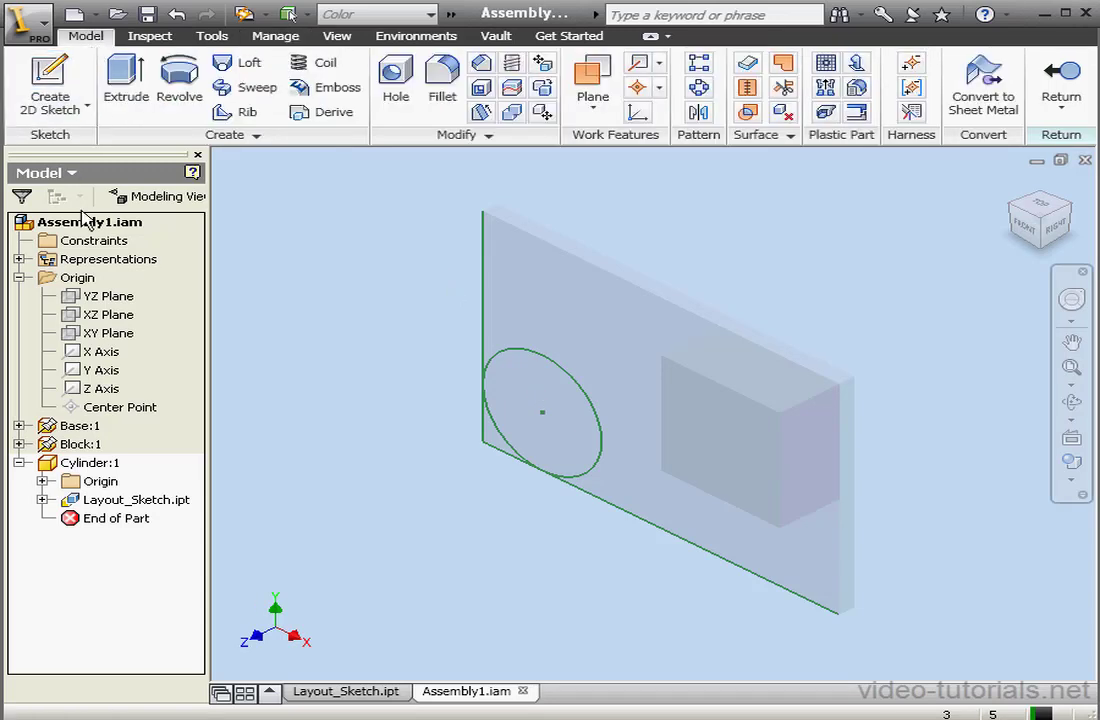
click(125, 80)
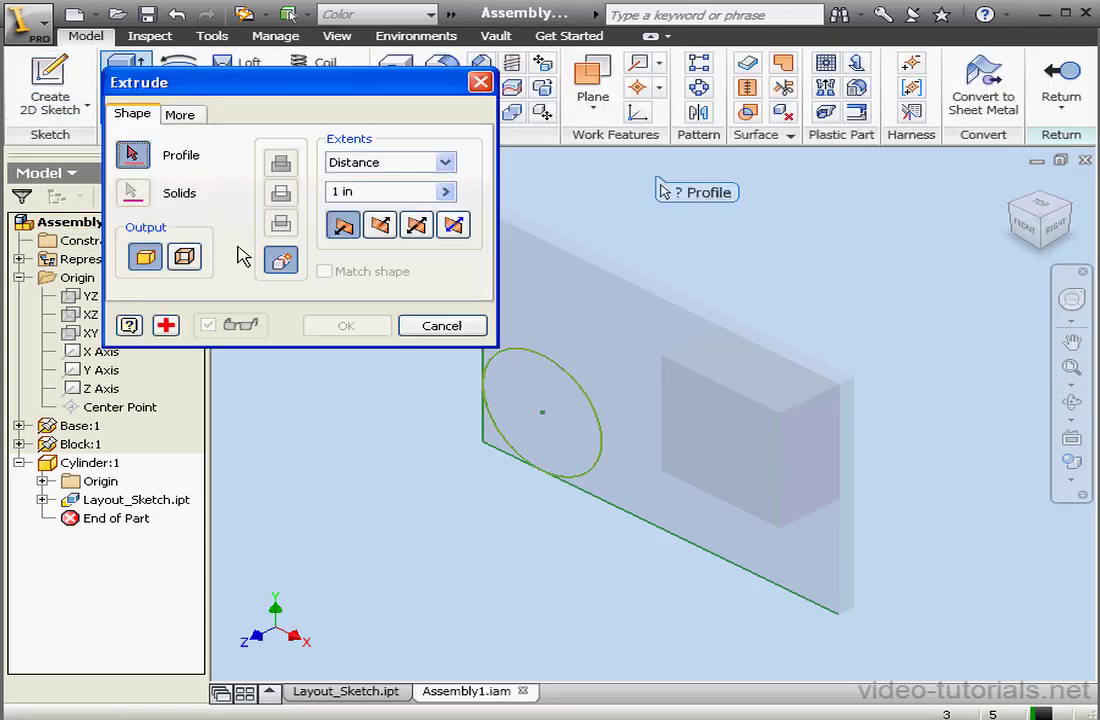
click(556, 457)
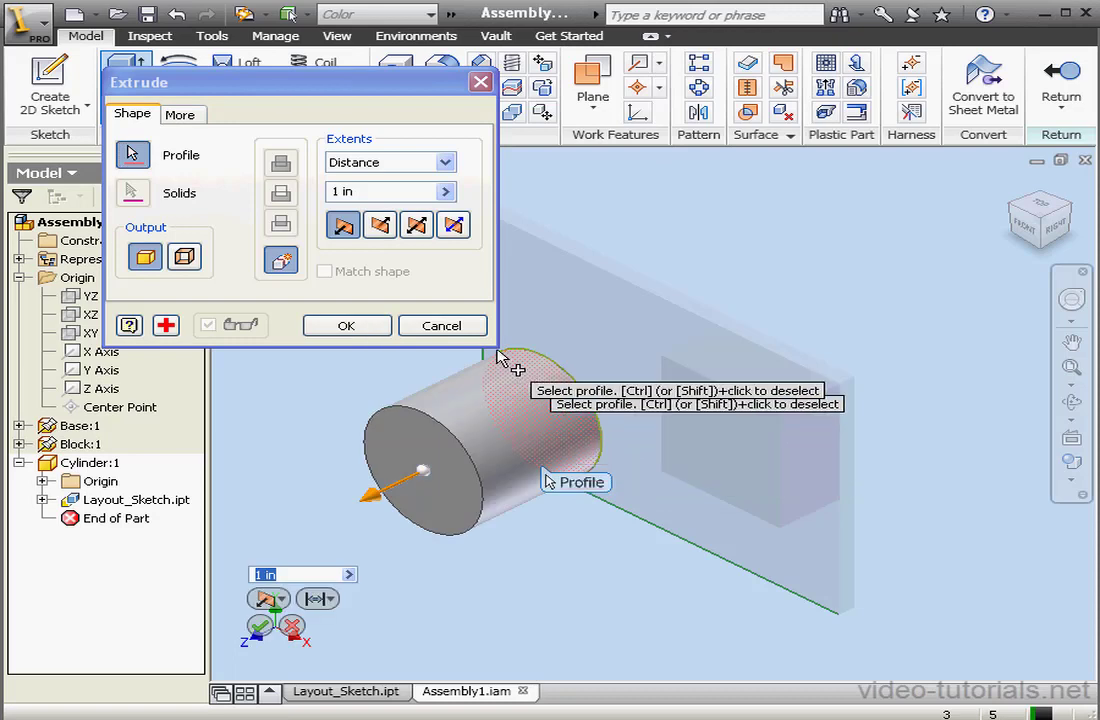
click(350, 327)
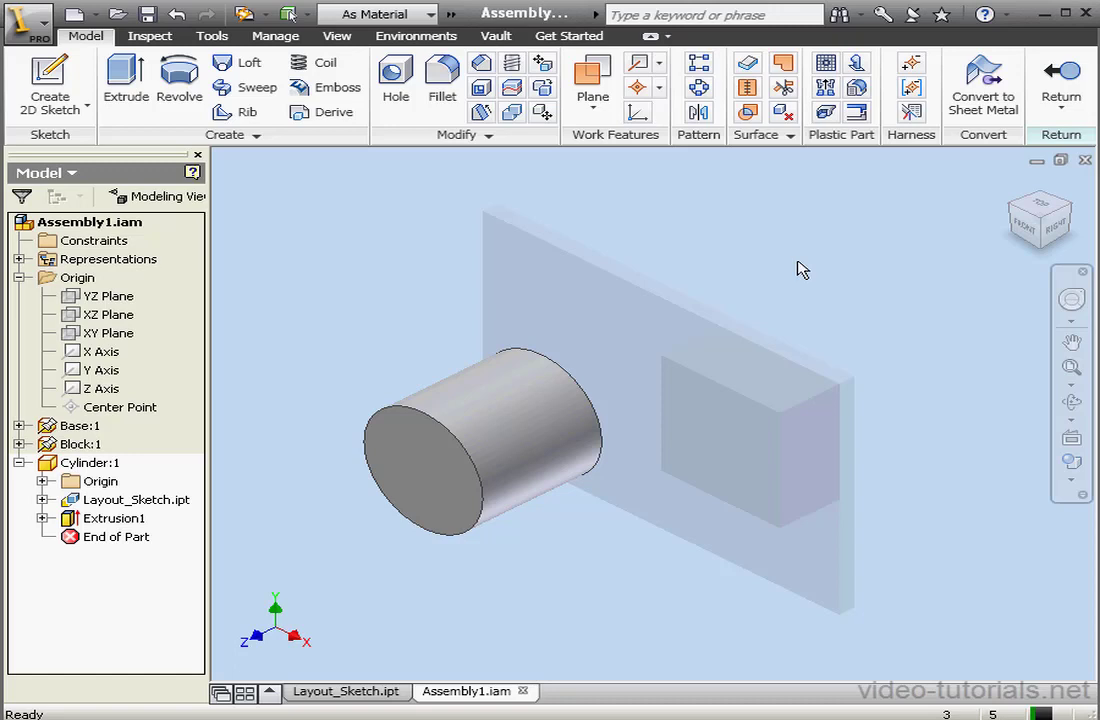
Return to the assembly and ground the Cylinder component
click(1060, 95)
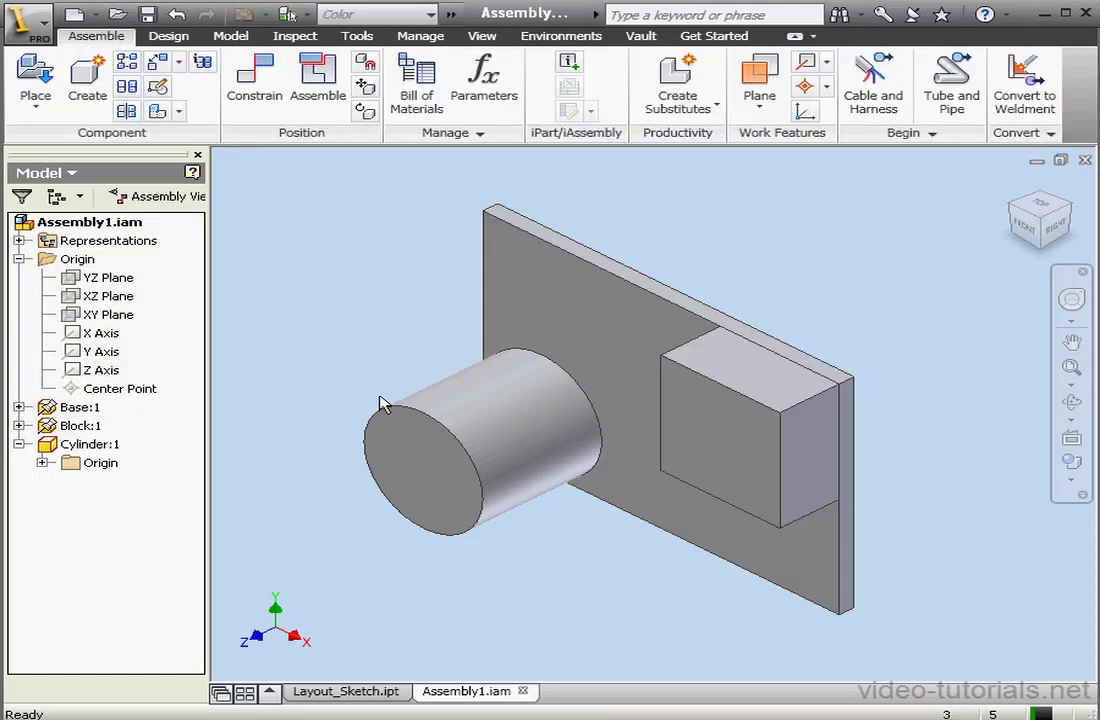
right_click(64, 444)
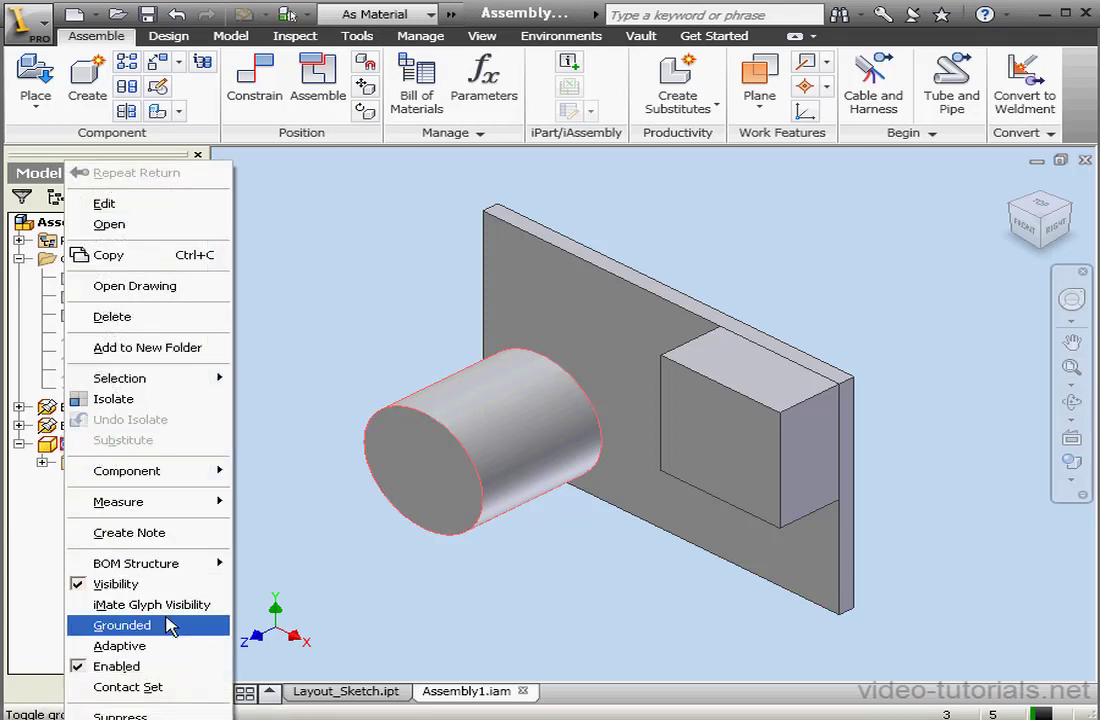
click(122, 625)
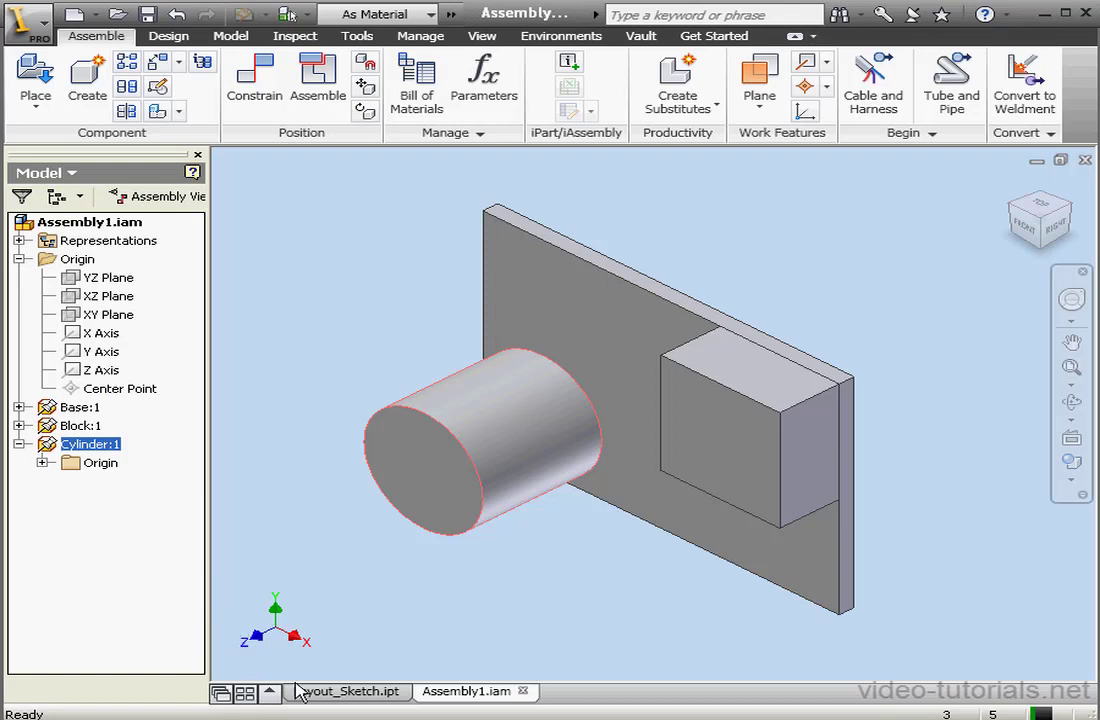
Set the base rectangle's vertical dimension to 3 in in Layout_Sketch.ipt and update both the layout part and the assembly
click(338, 692)
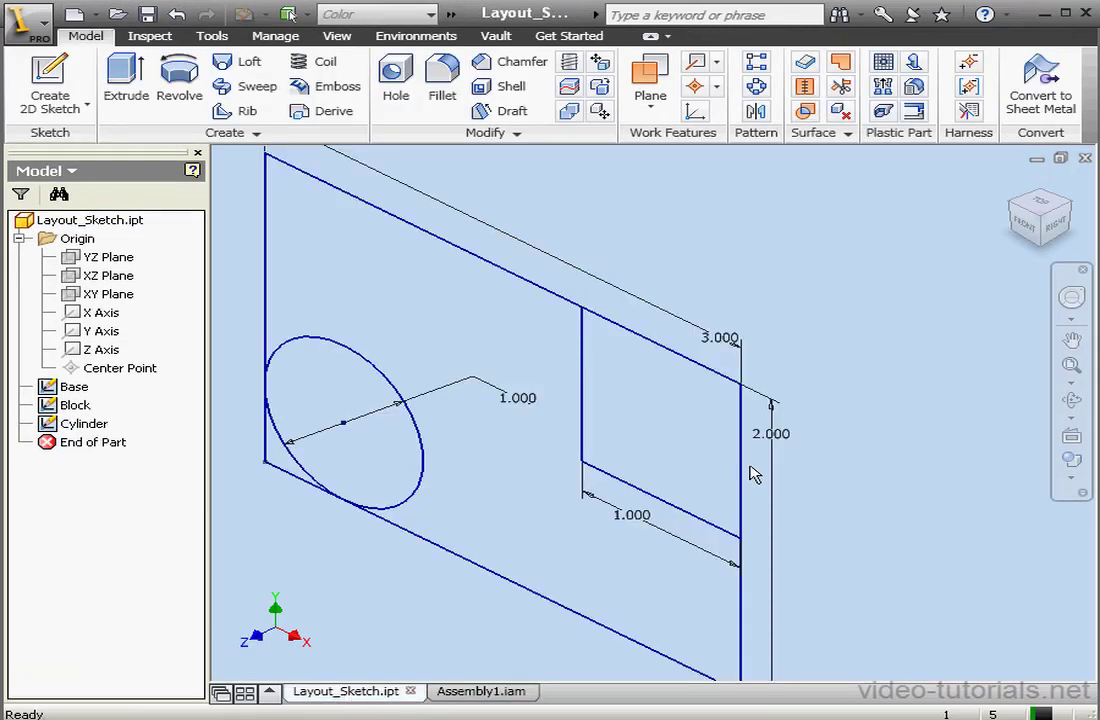
double_click(770, 434)
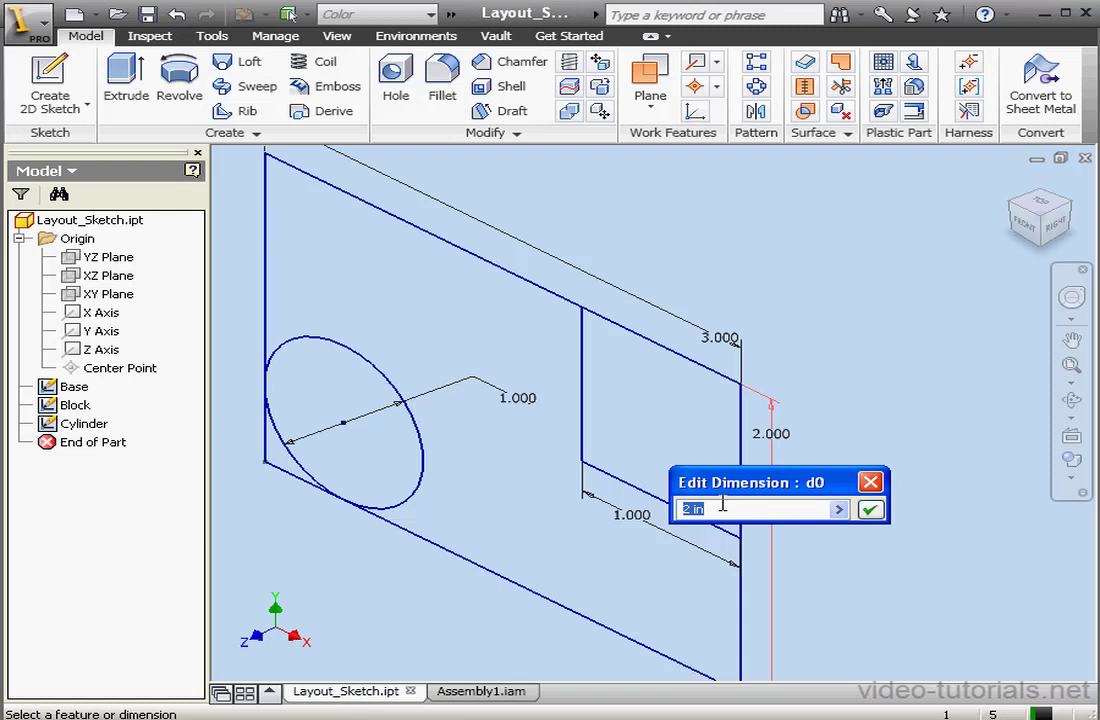
text(3)
click(870, 510)
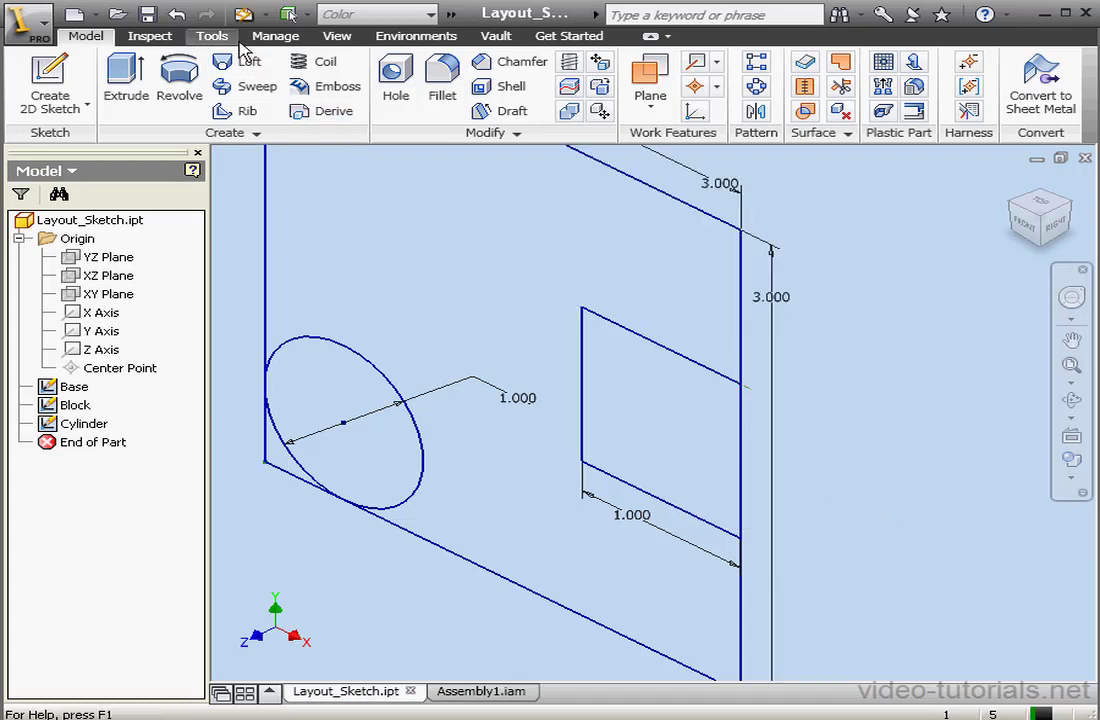
click(243, 14)
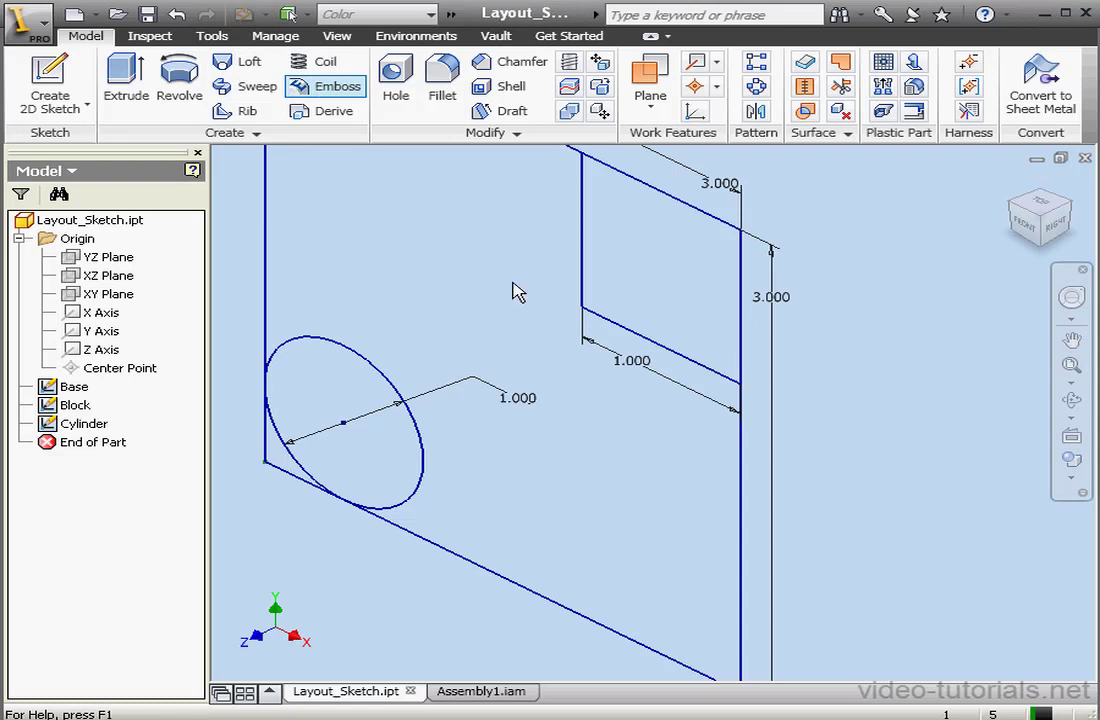
click(480, 691)
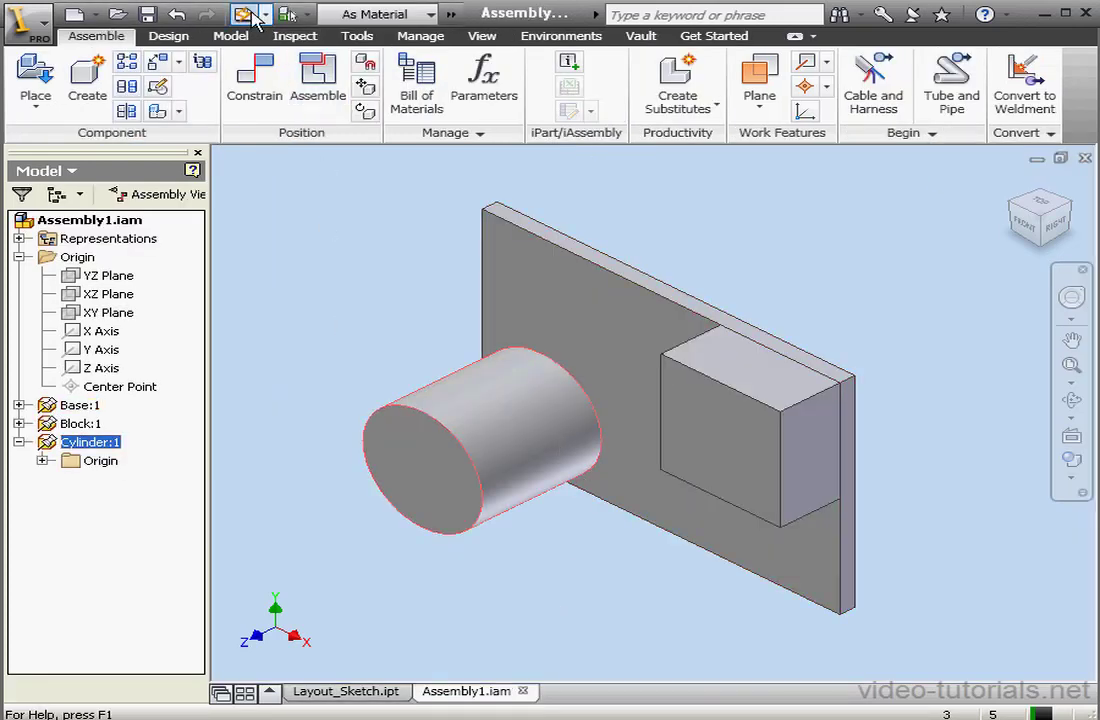
click(308, 105)
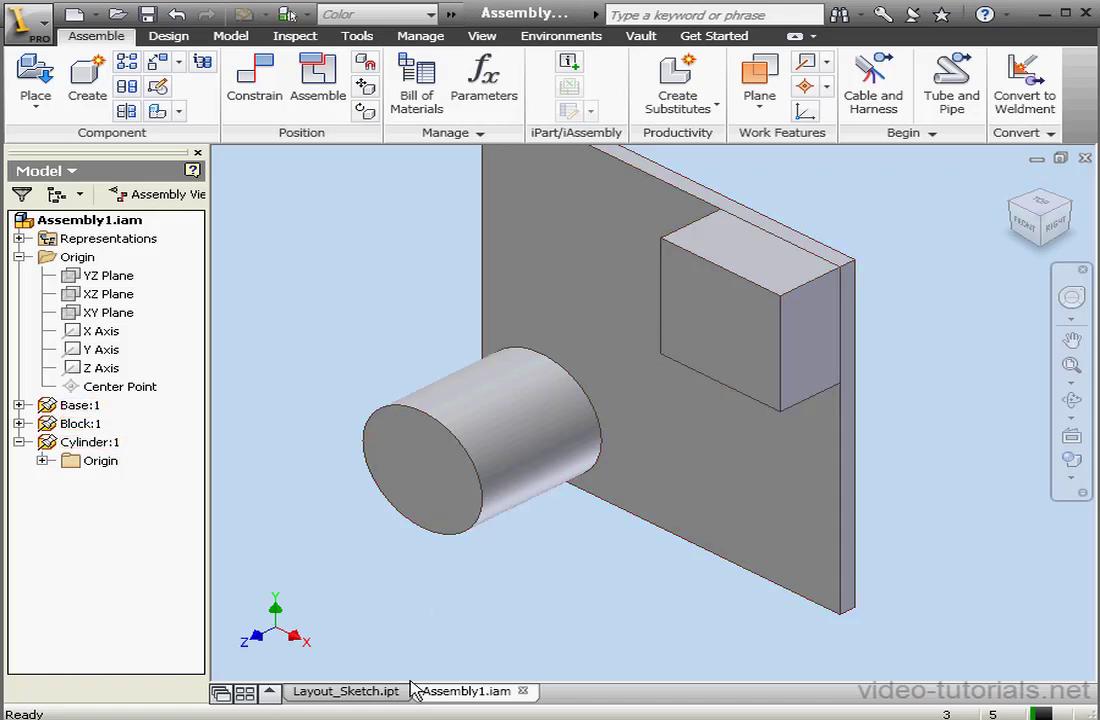
Set the Block sketch's width dimension in Layout_Sketch.ipt to the expression d0/2, half of the base height
click(350, 690)
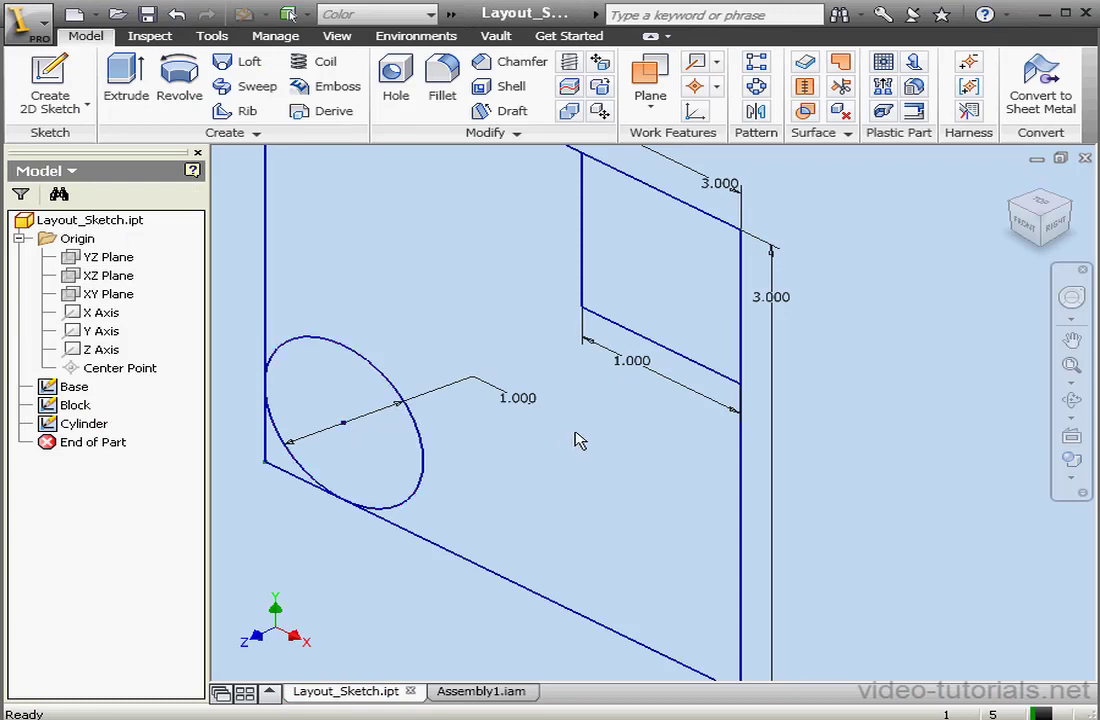
double_click(645, 375)
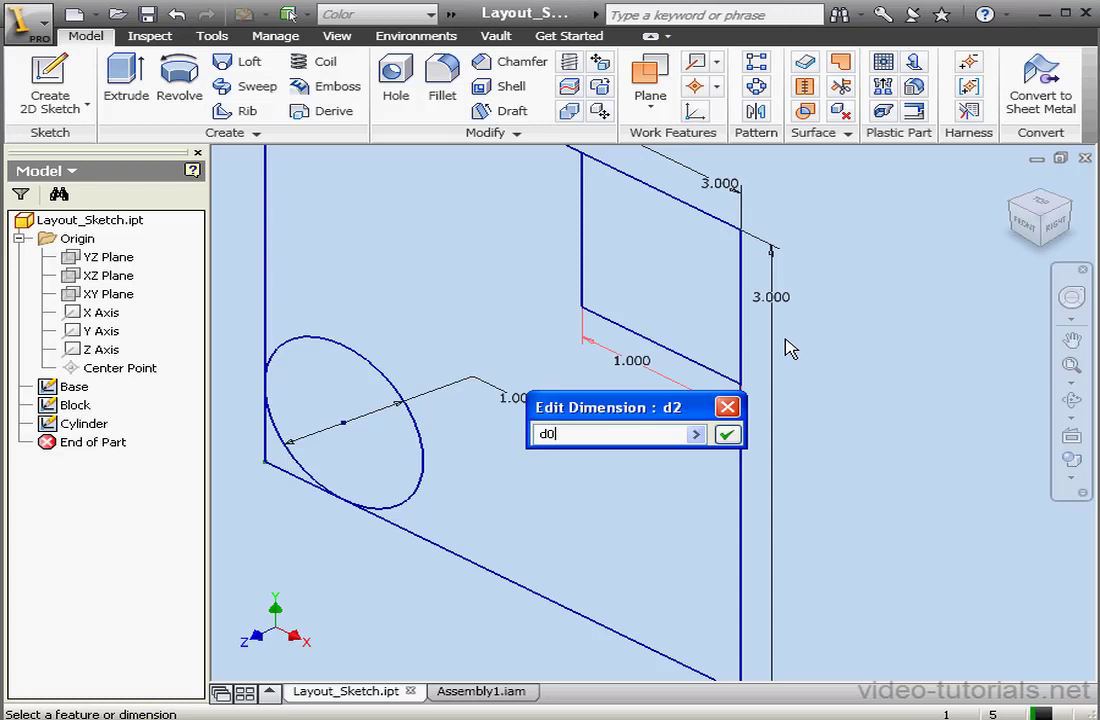
text(/2)
click(726, 435)
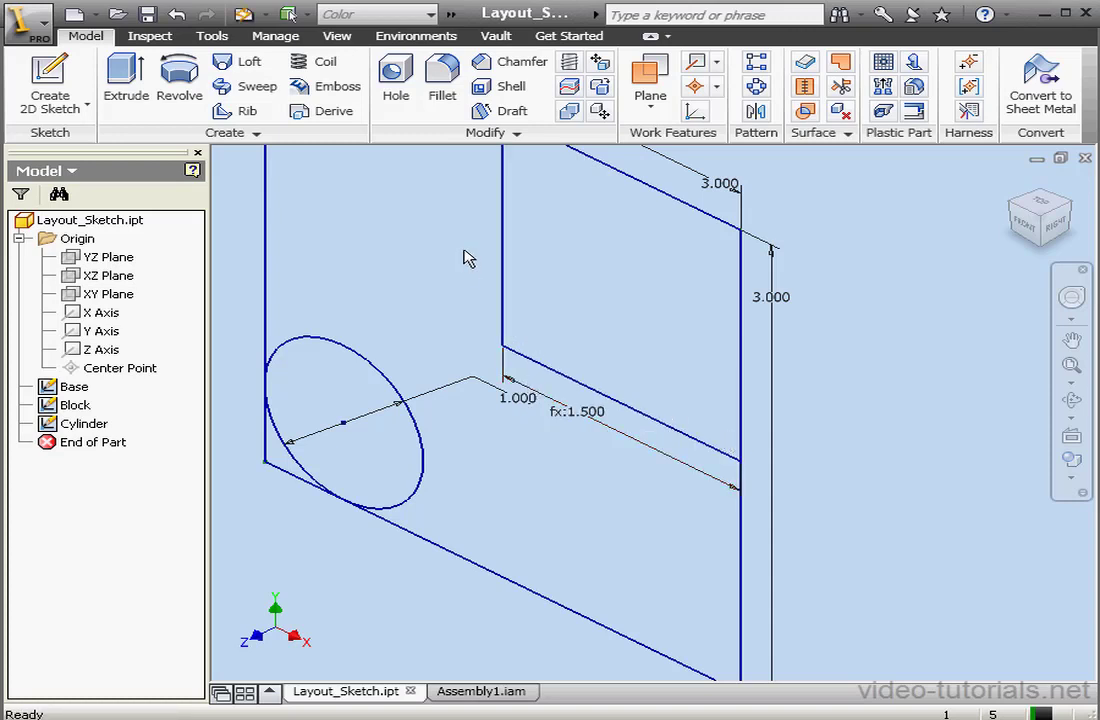
Rename the layout part's model parameter d2 to Lenght and mark it for export
click(280, 38)
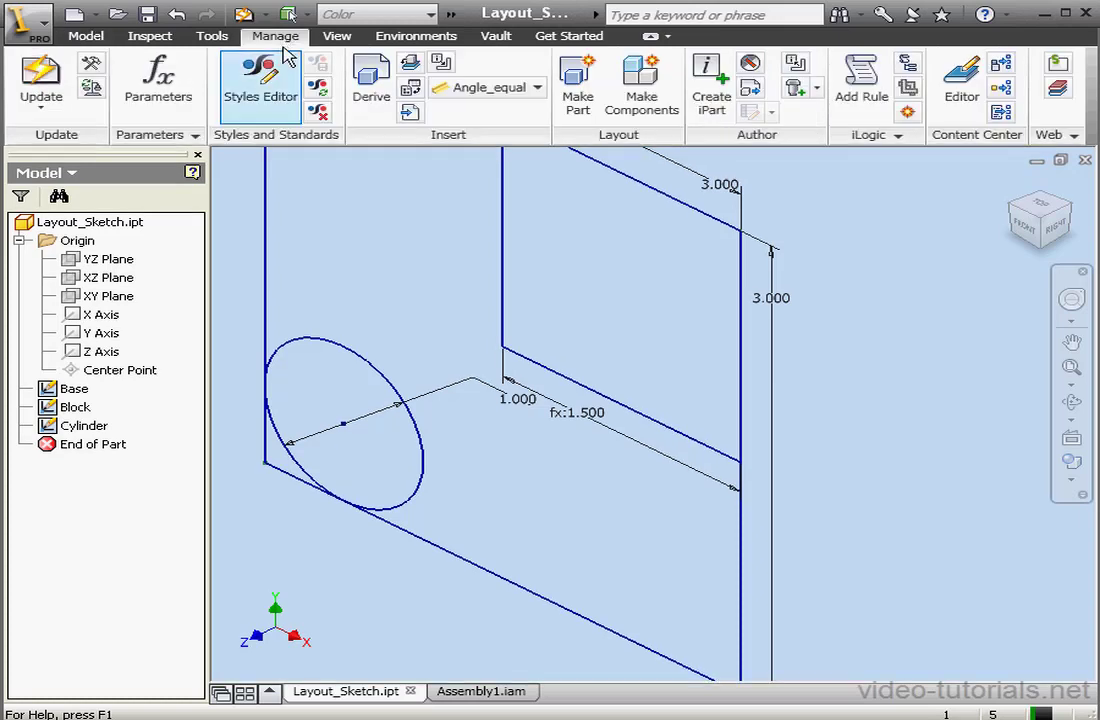
click(157, 85)
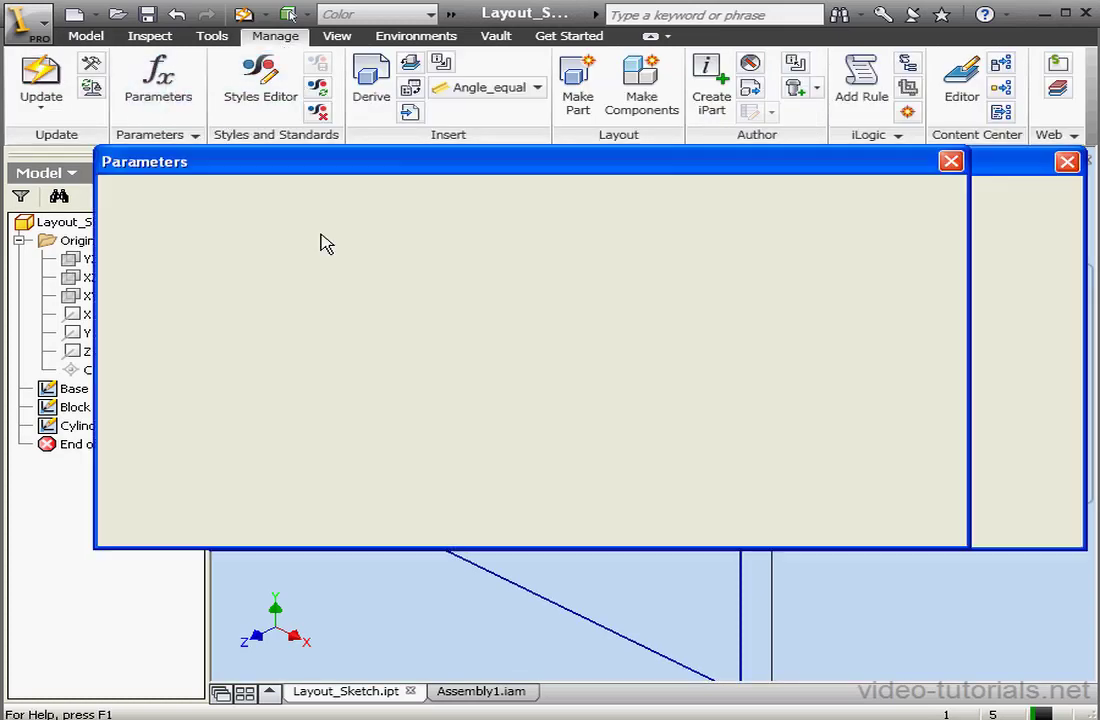
click(215, 279)
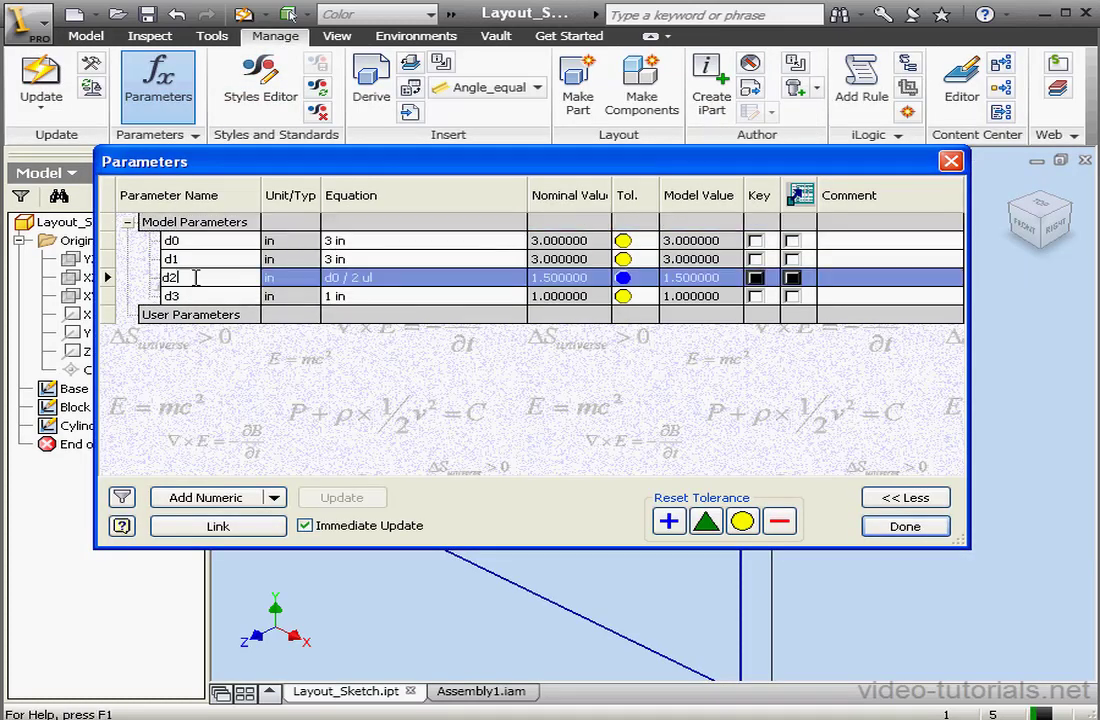
text(Lenght)
click(792, 277)
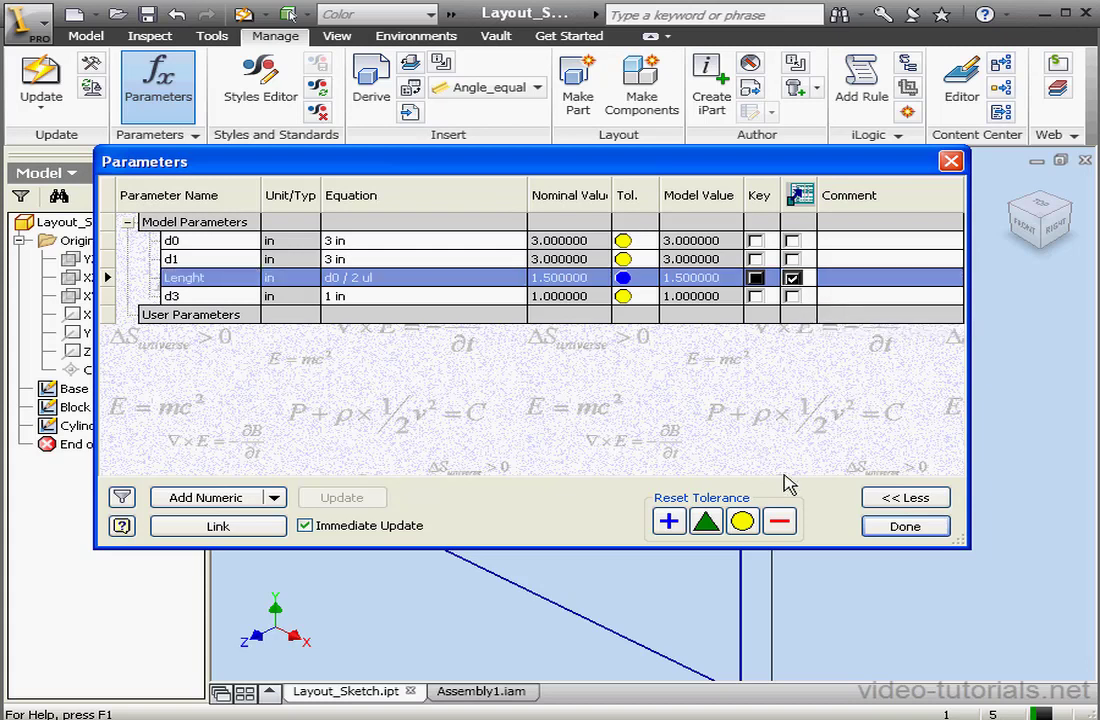
click(906, 527)
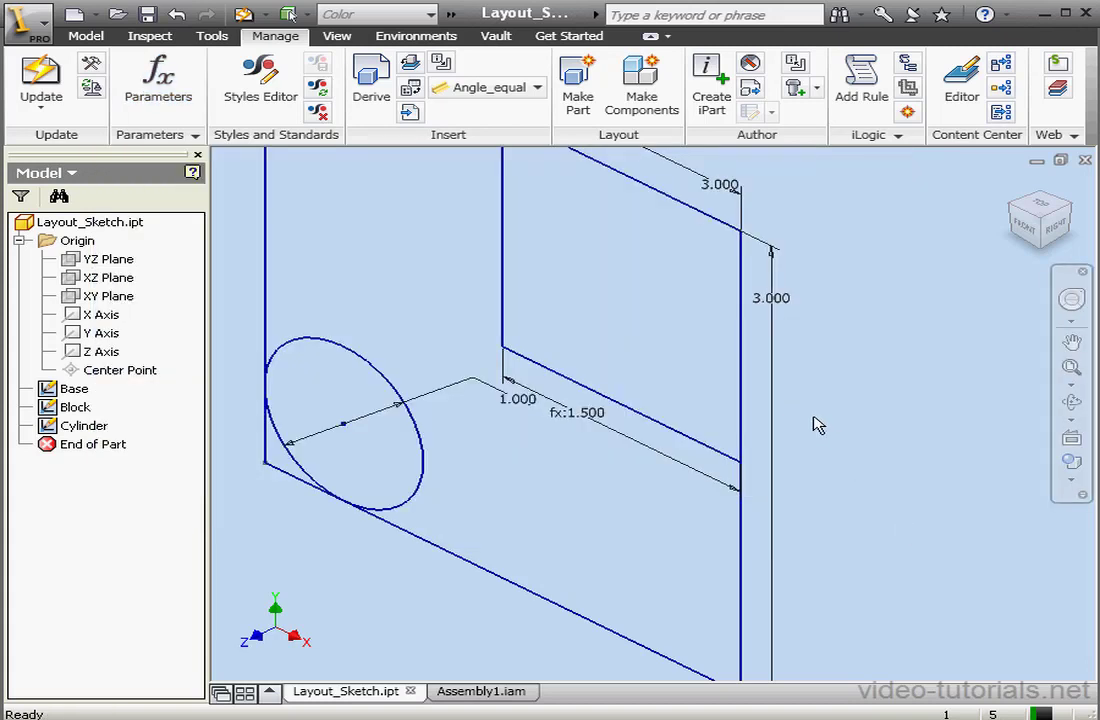
Edit the Block component in the assembly and include the Lenght model parameter in its derived link to Layout_Sketch.ipt
click(492, 691)
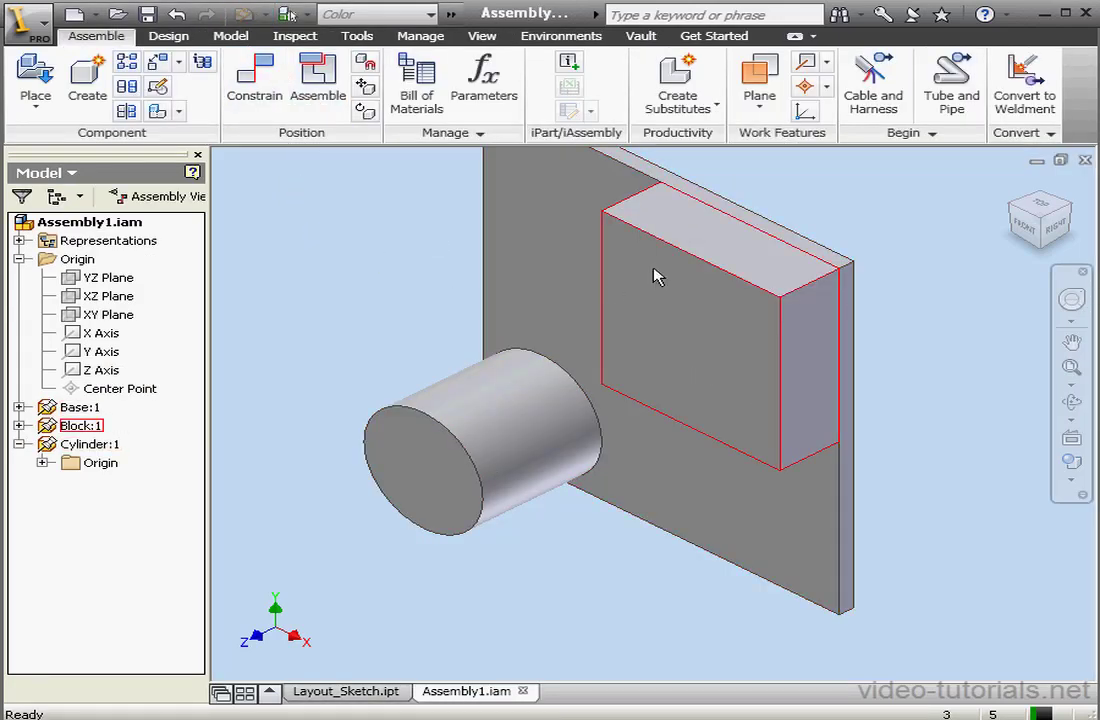
click(19, 425)
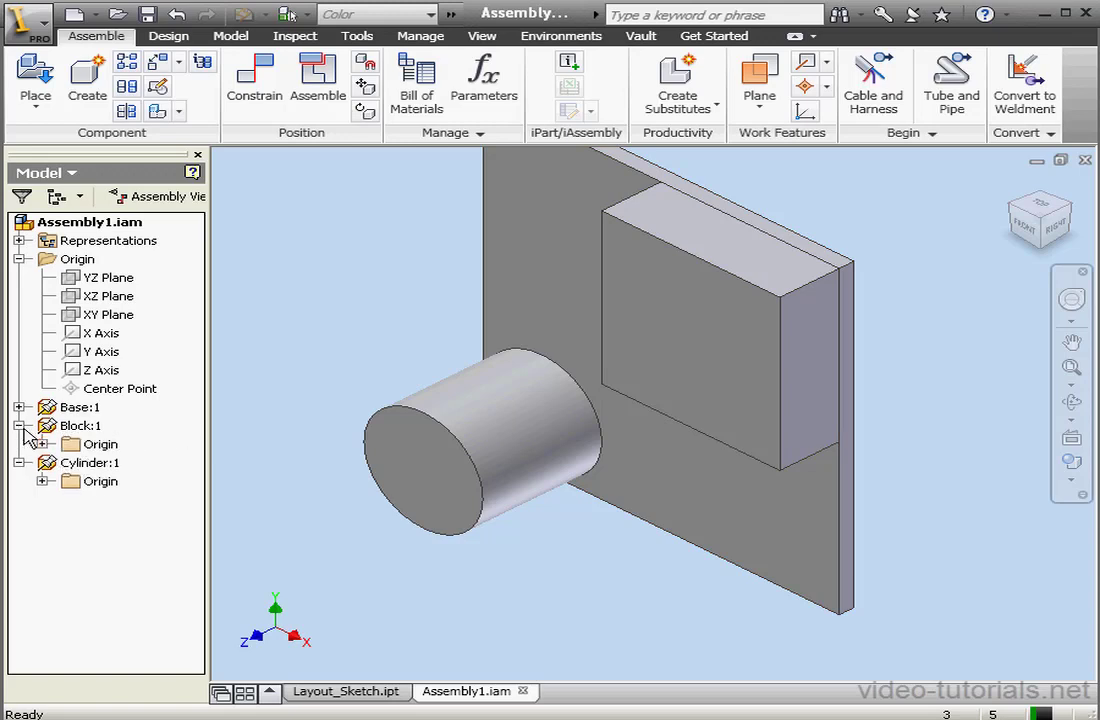
click(42, 444)
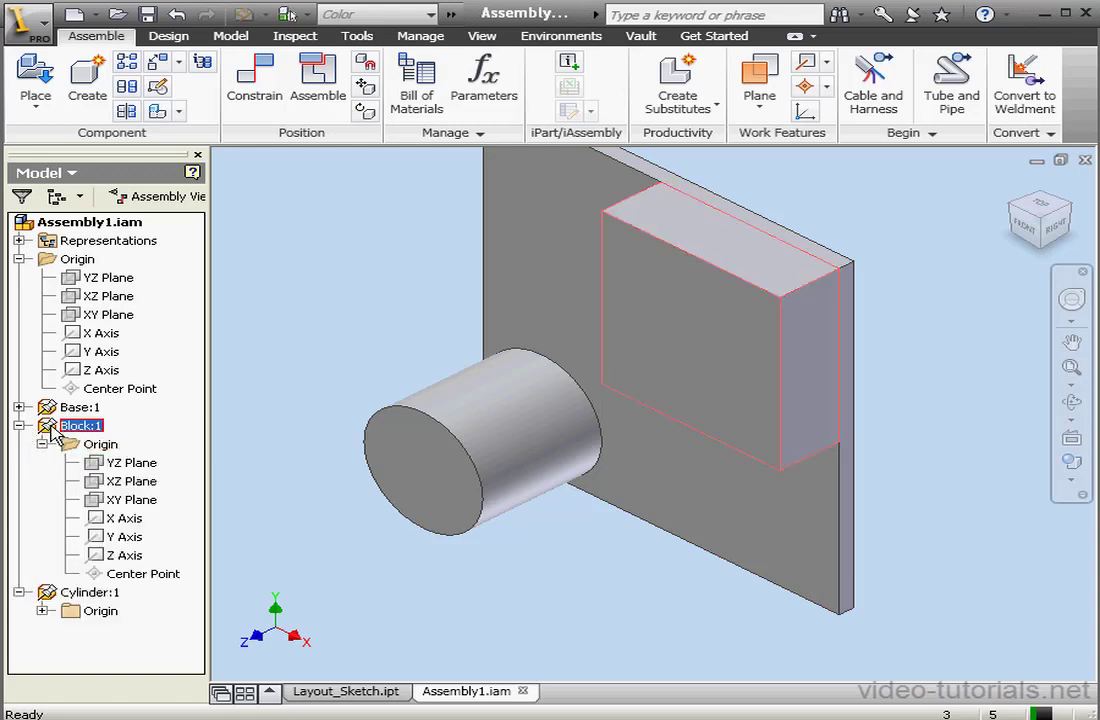
double_click(78, 426)
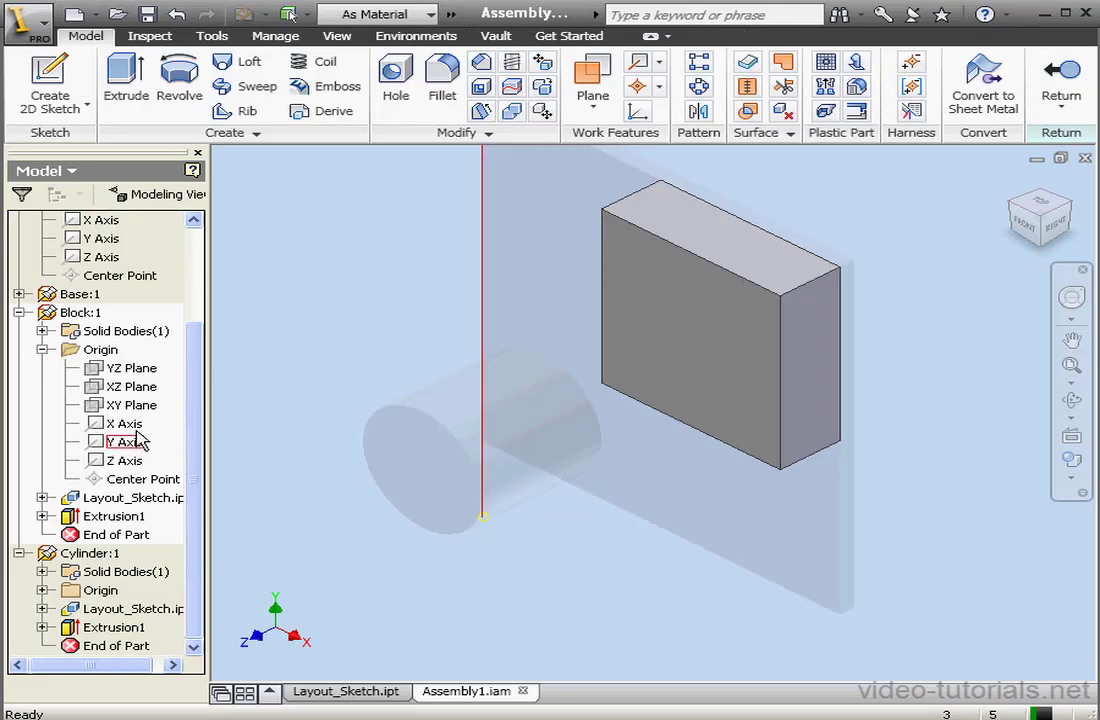
right_click(99, 498)
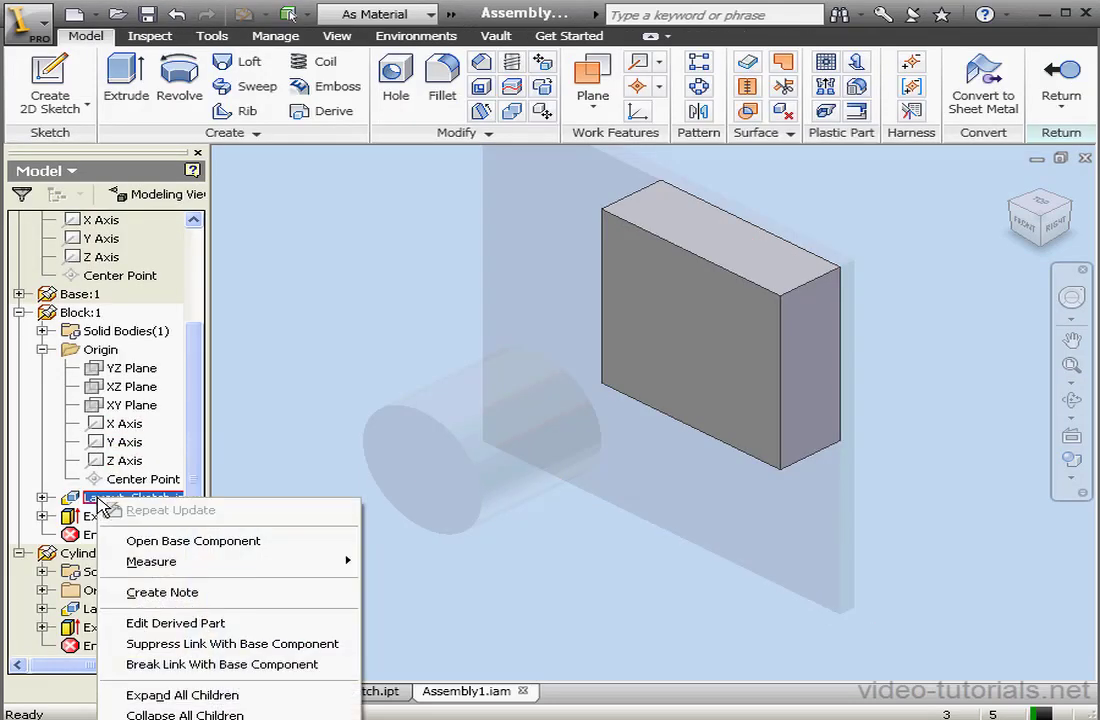
click(137, 624)
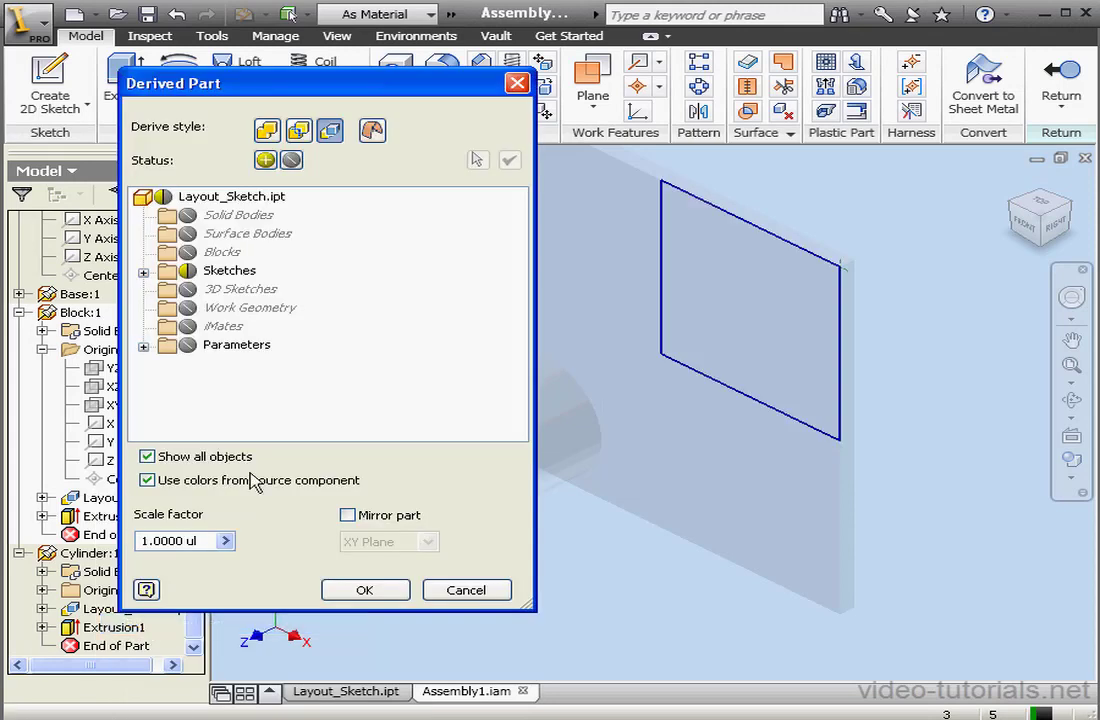
click(143, 345)
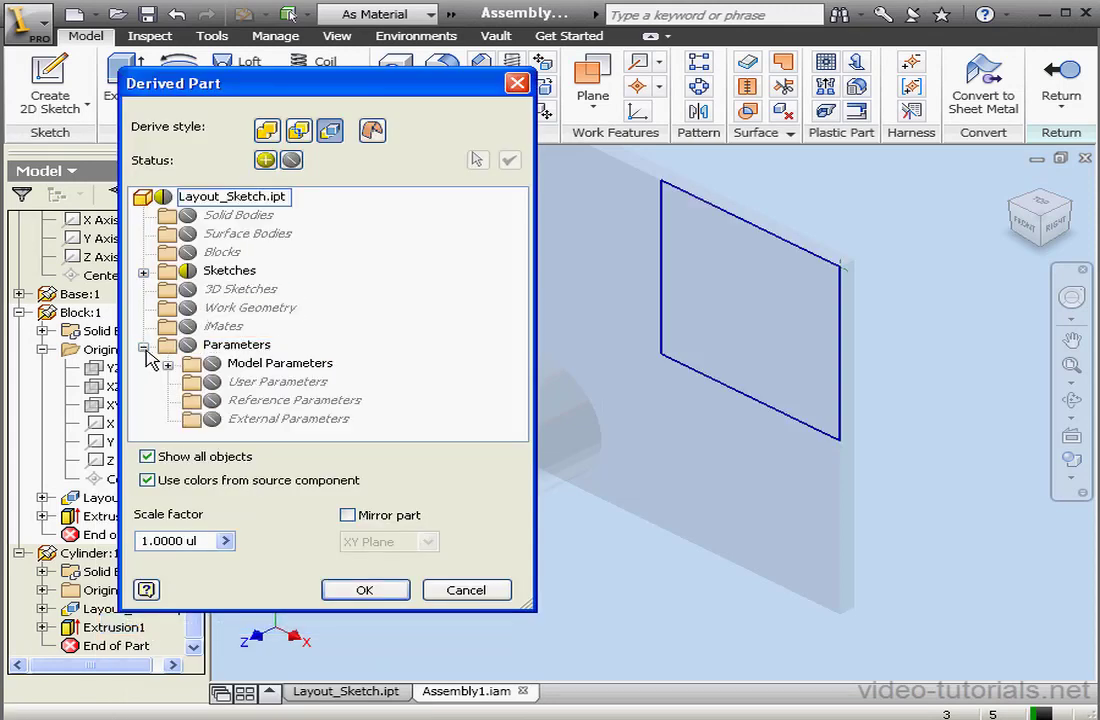
click(167, 365)
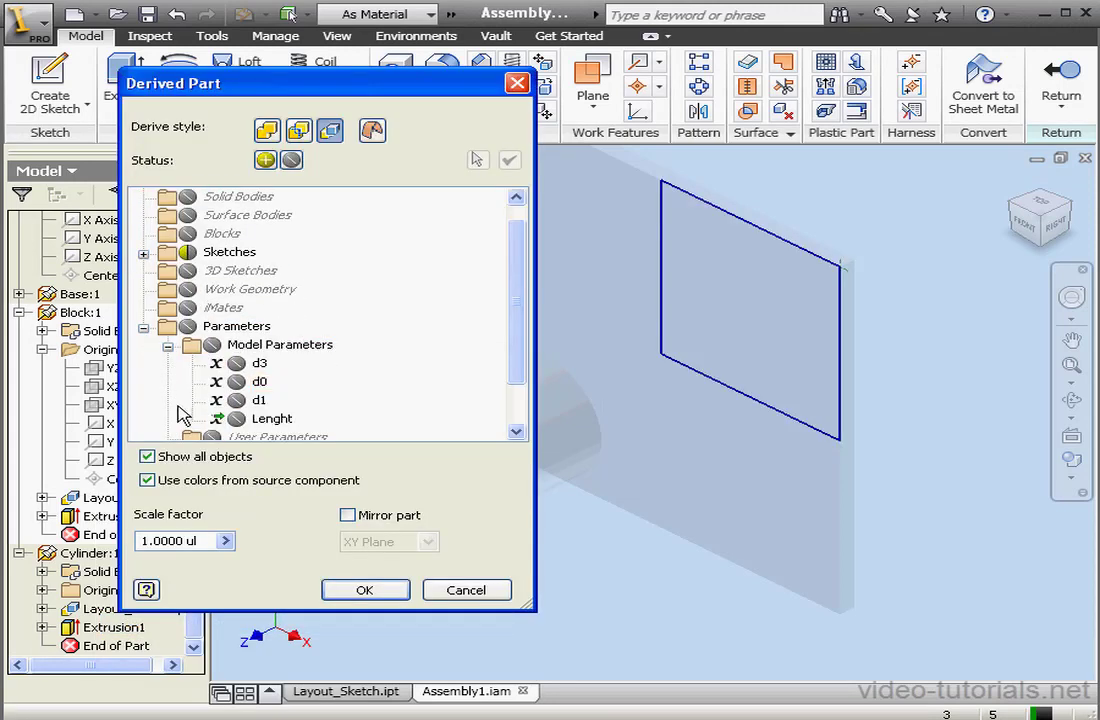
click(234, 420)
click(236, 420)
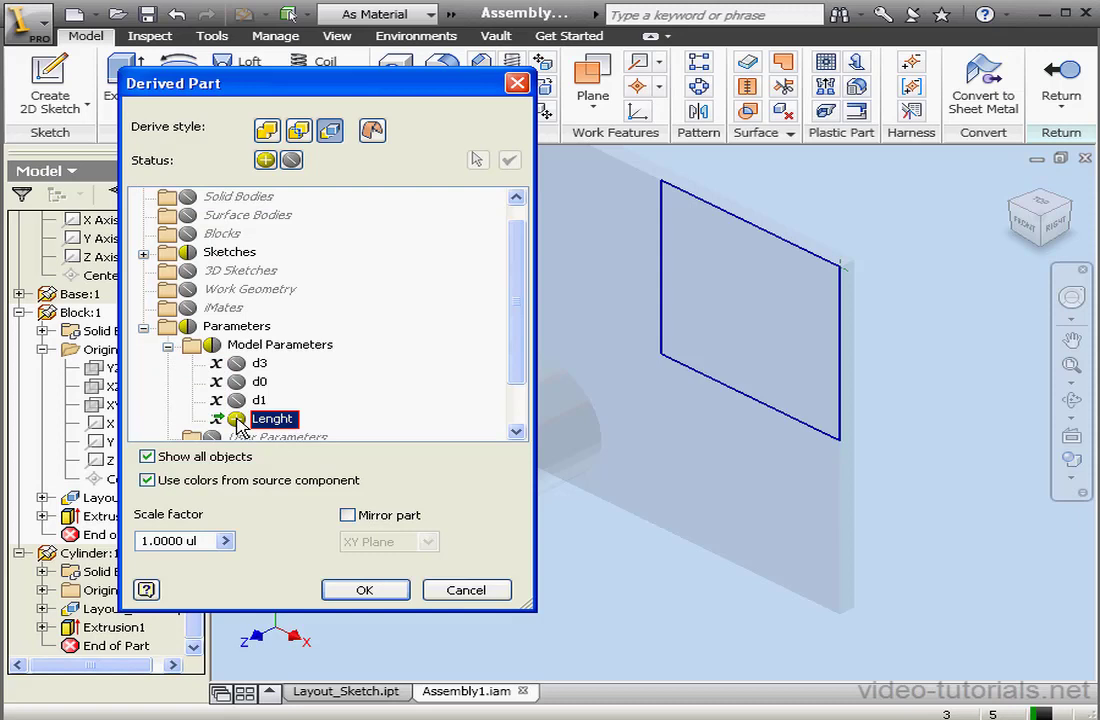
click(364, 590)
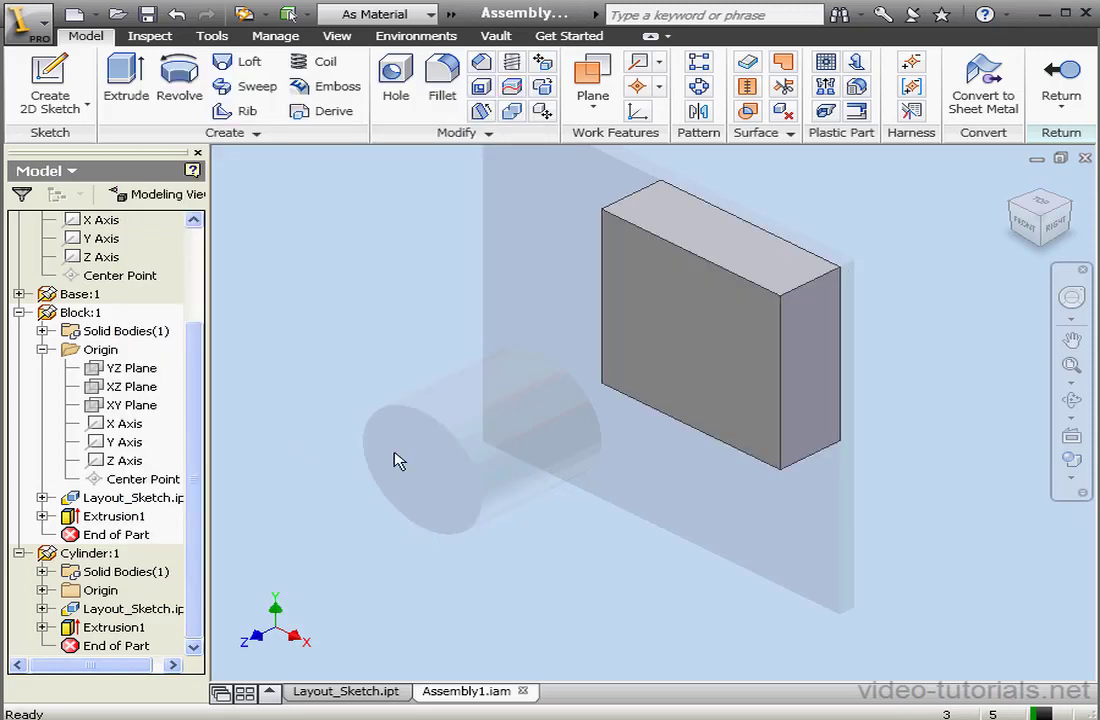
Set the Block's Extrusion1 distance to the Lenght parameter and return to the assembly
double_click(102, 516)
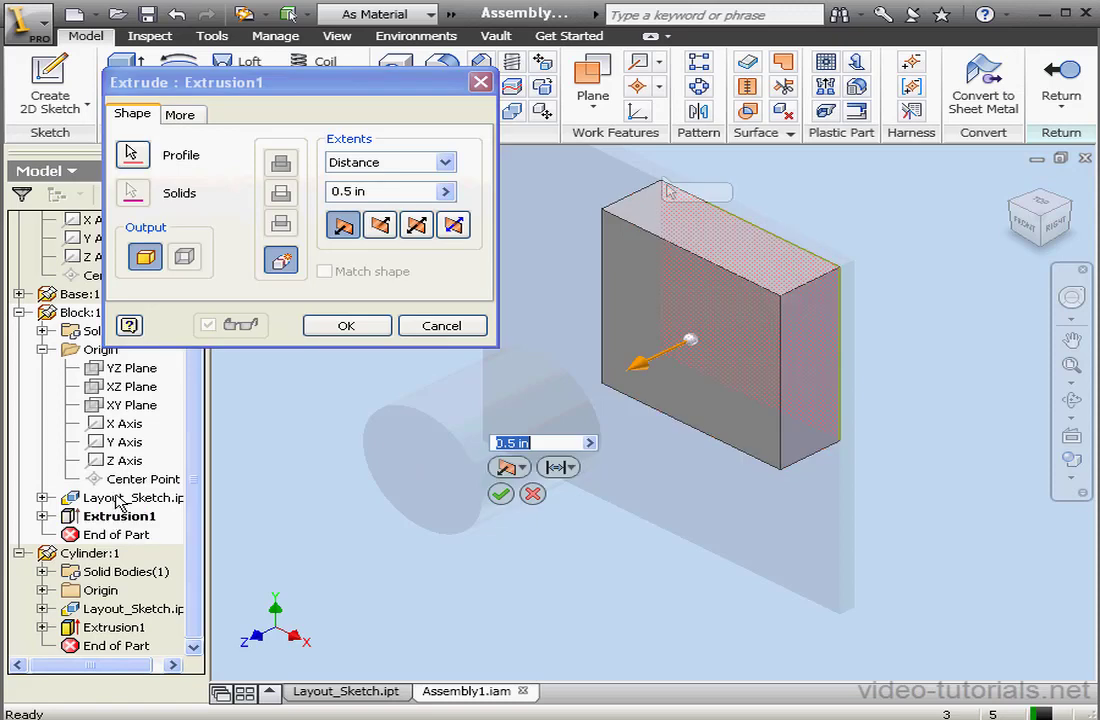
click(445, 191)
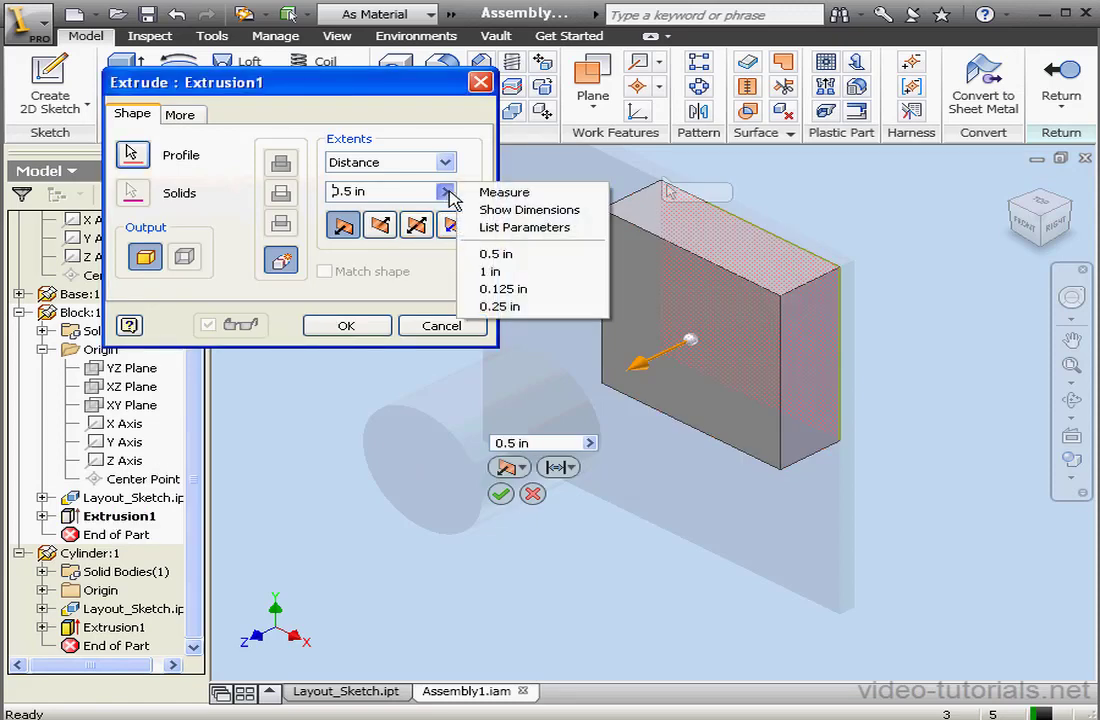
click(500, 228)
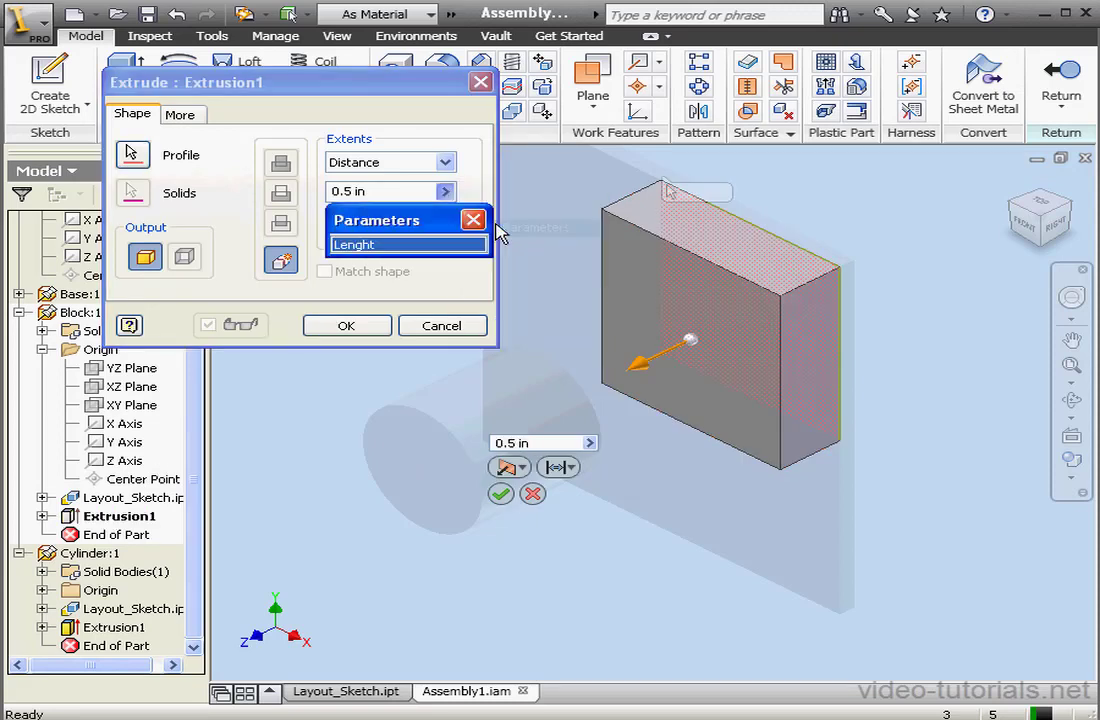
click(380, 245)
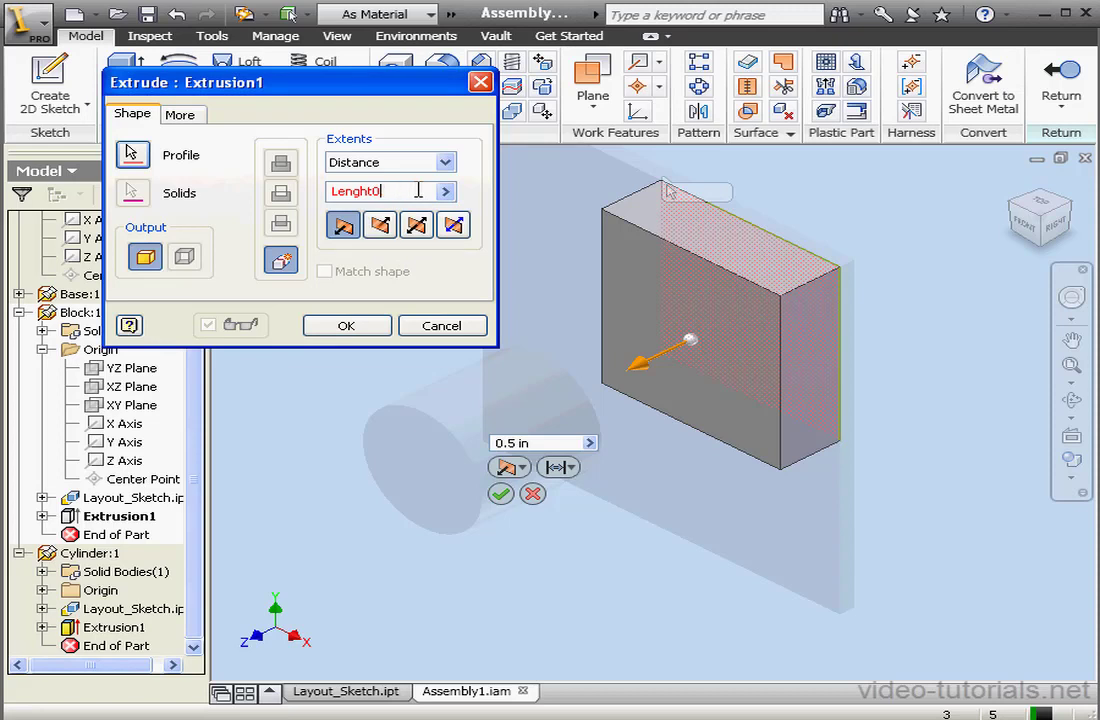
key(Delete)
key(Delete)
key(Delete)
key(Delete)
key(Delete)
key(Delete)
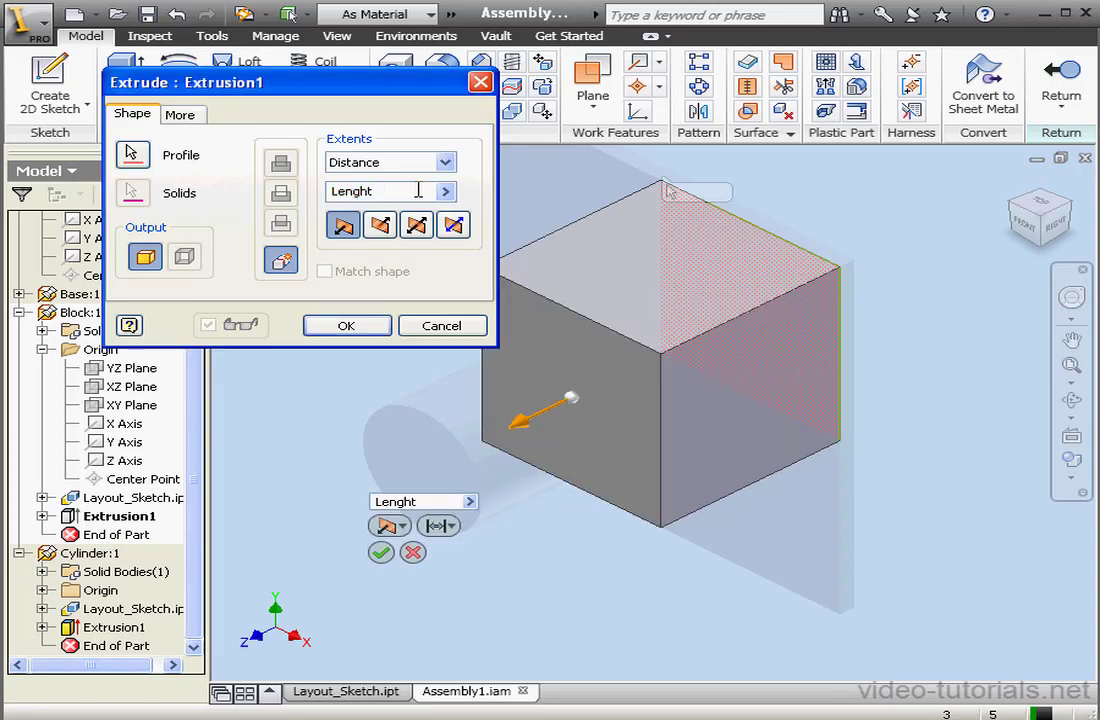
click(350, 327)
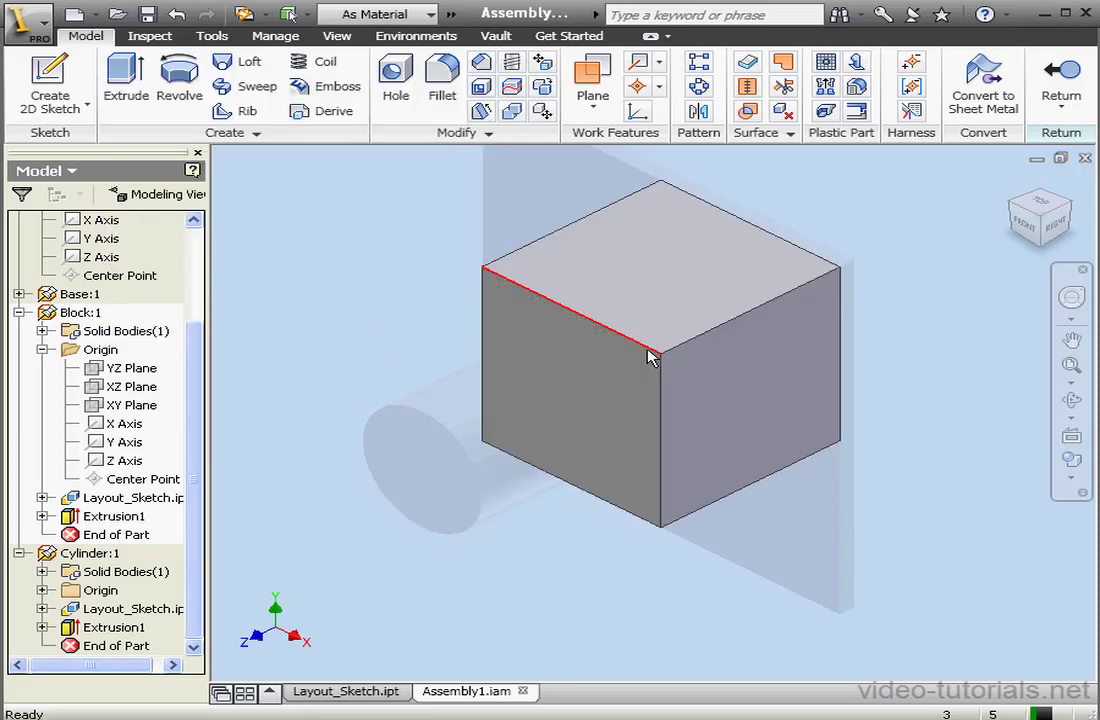
click(1061, 85)
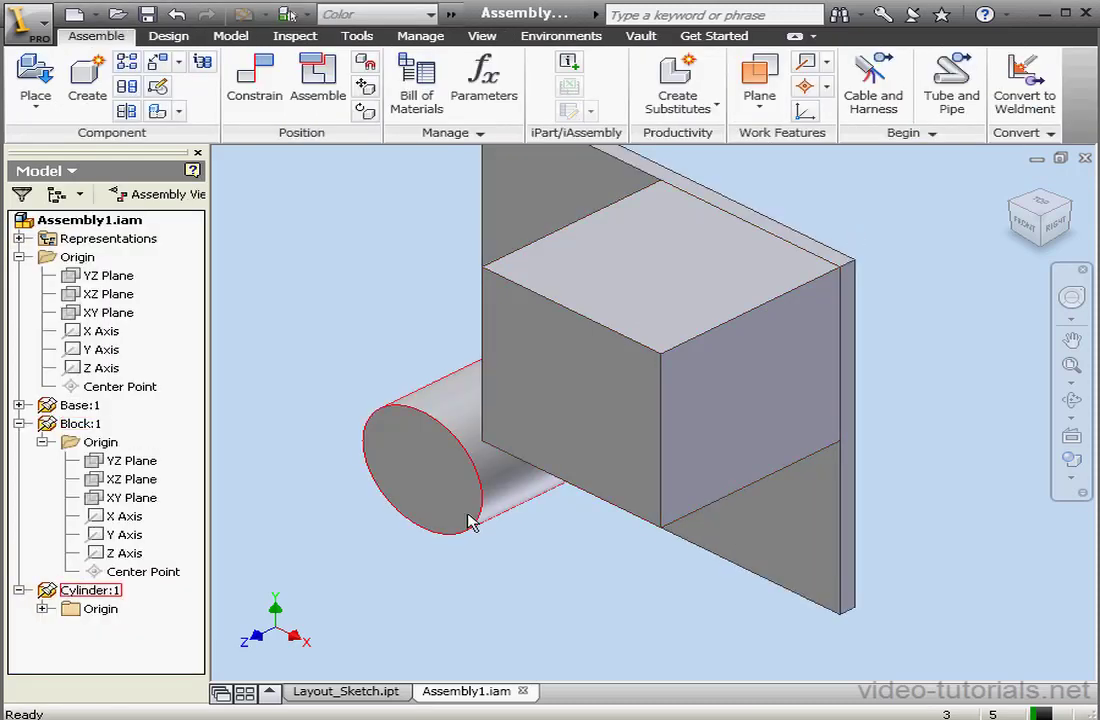
Set the base rectangle's vertical dimension d0 to 2 in in Layout_Sketch.ipt, then update the layout part and the assembly
click(358, 691)
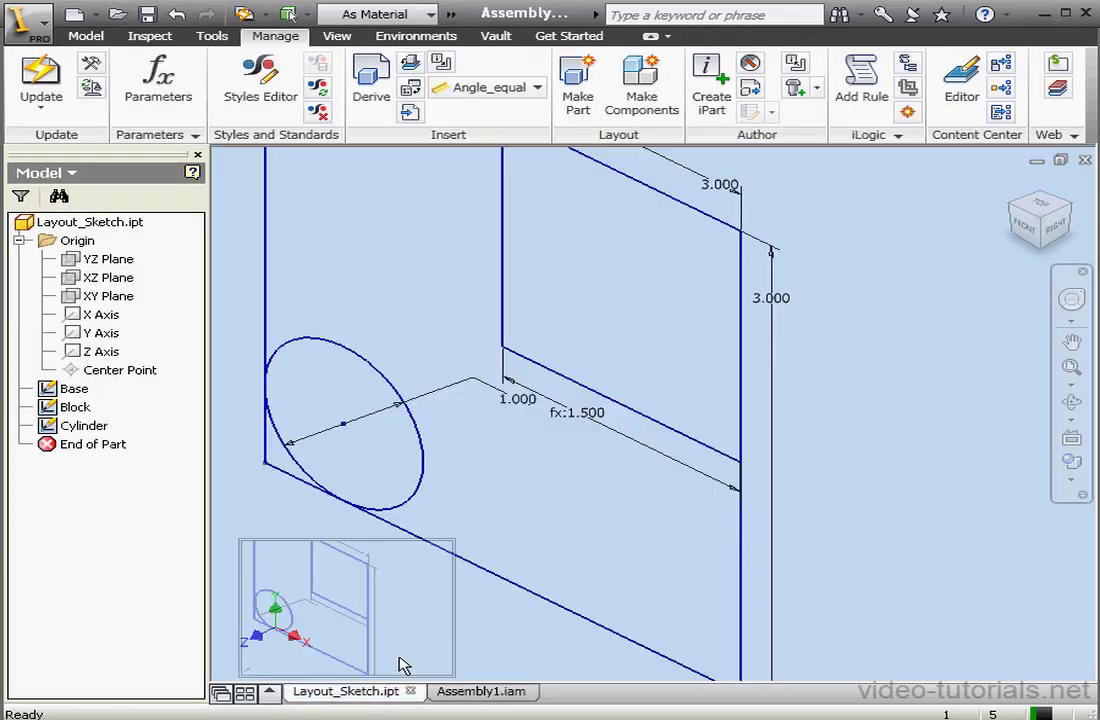
double_click(778, 308)
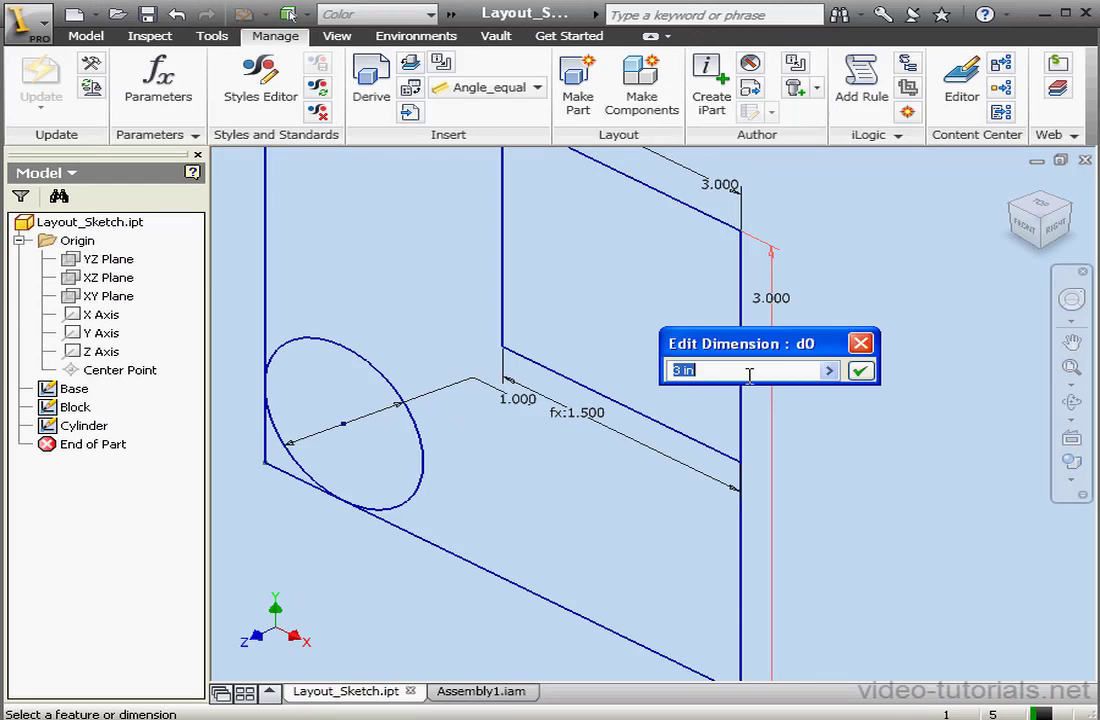
text(2)
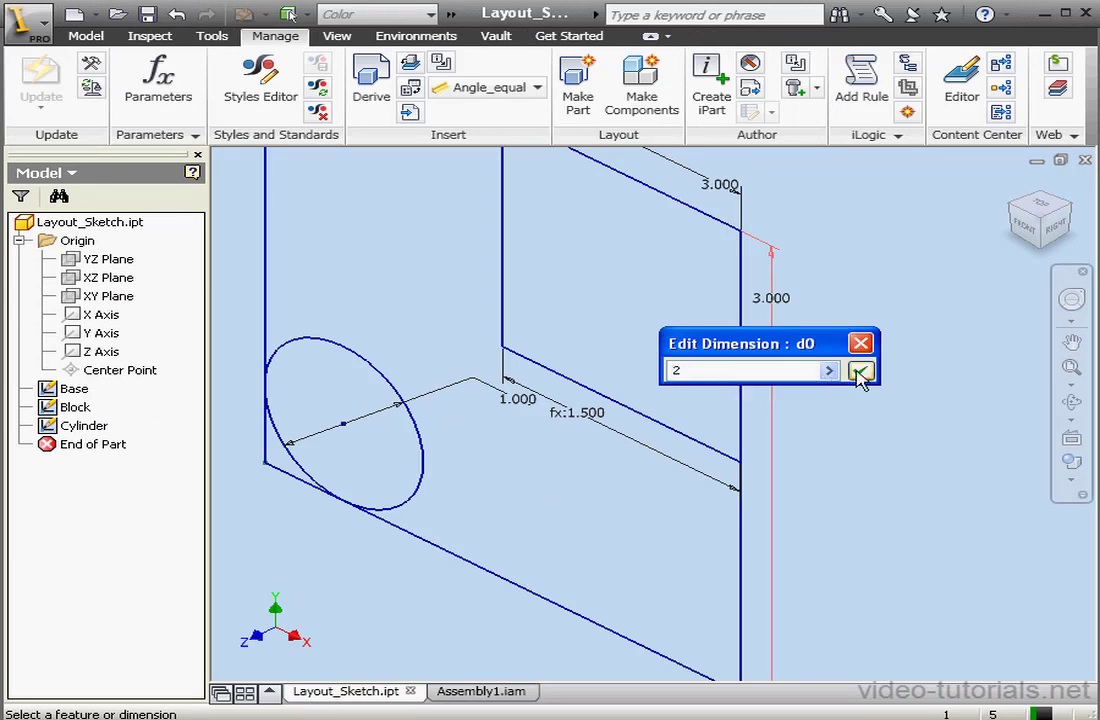
click(861, 371)
click(243, 14)
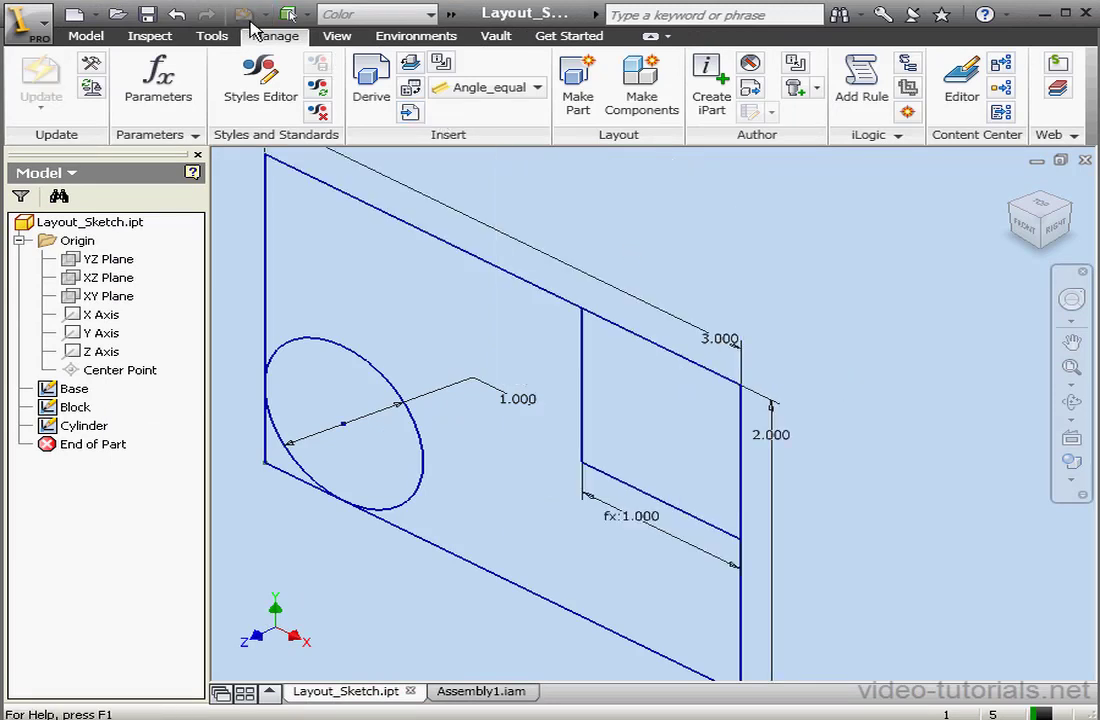
click(502, 692)
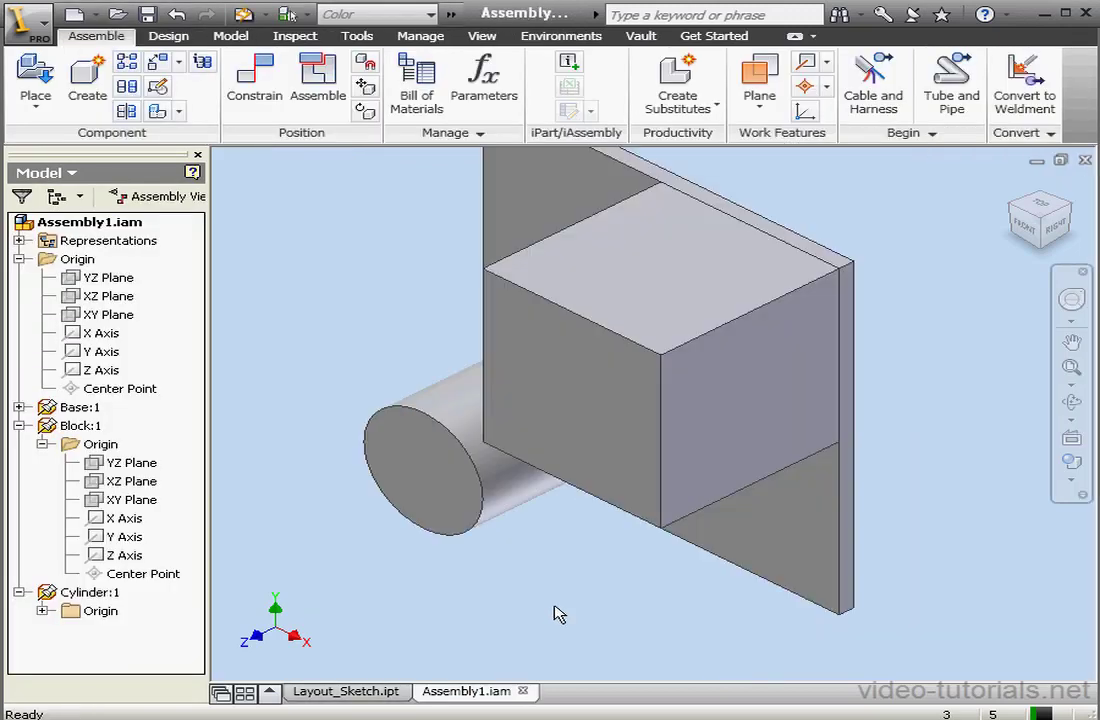
click(244, 16)
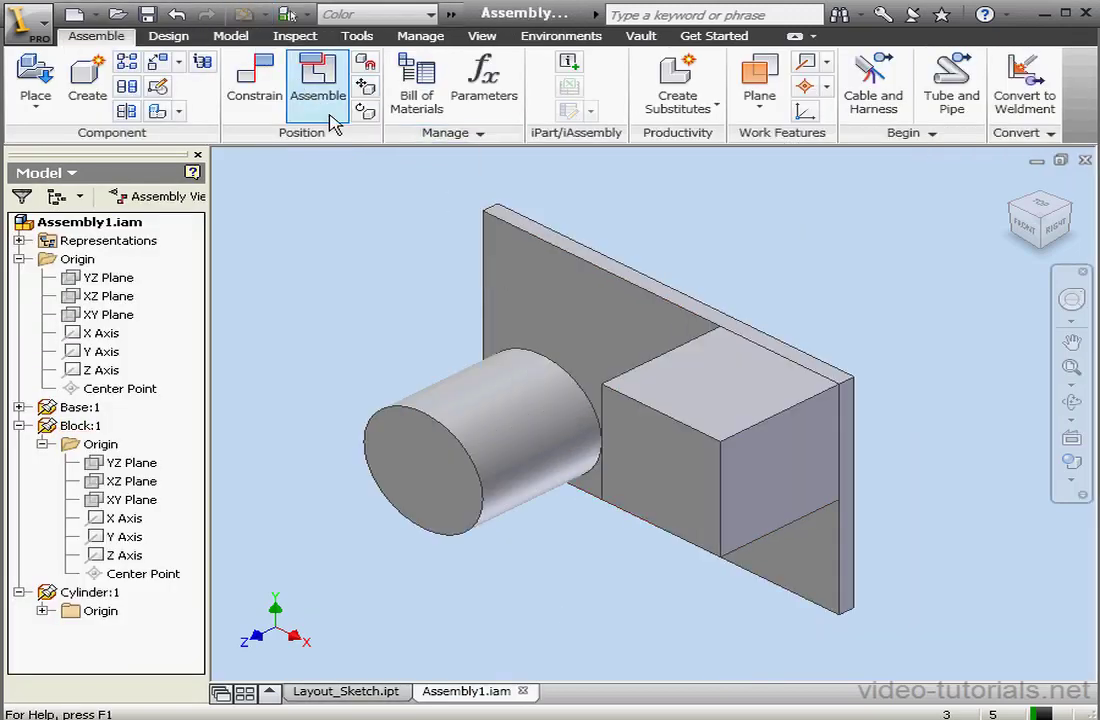